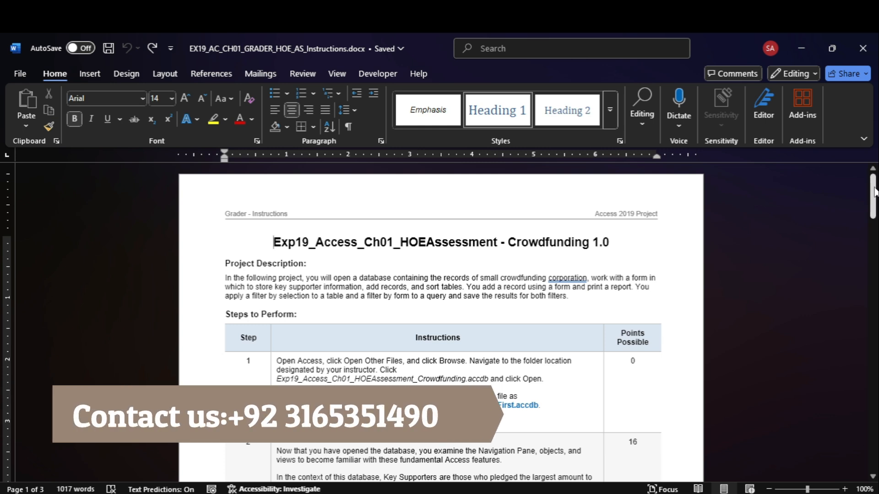
Highlight all of the step 1 instructions in the Word document in yellow.
{"action": "left_click_drag", "start_coordinate": [876, 183], "coordinate": [875, 210]}
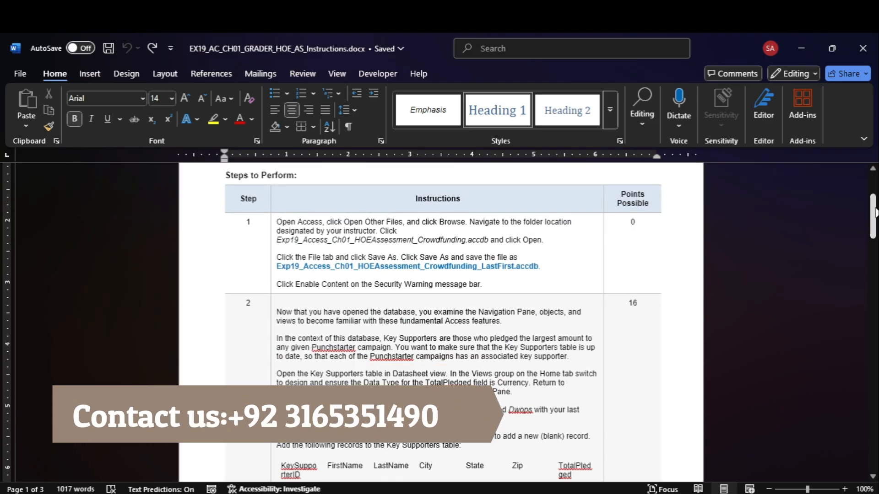
{"action": "left_click", "coordinate": [274, 233]}
{"action": "left_click", "coordinate": [213, 119]}
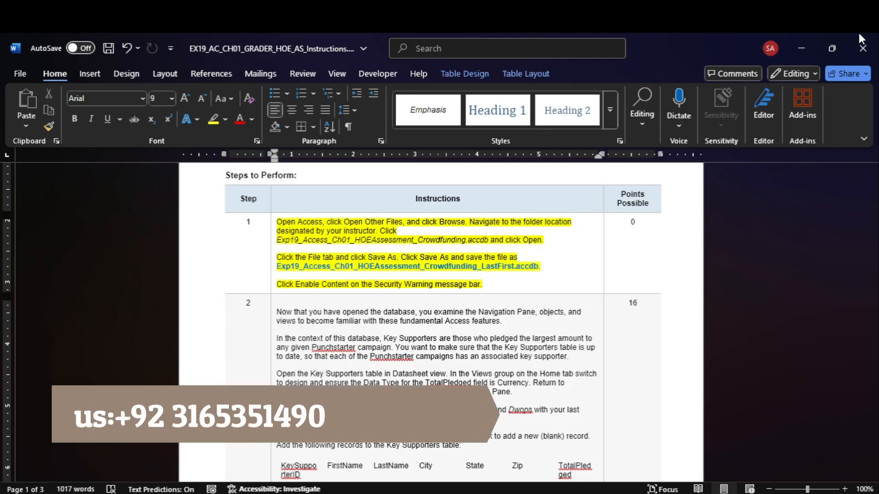
Open the Exp19_Access_Ch01_HOEAssessment_Crowdfunding starter database in Access.
{"action": "left_click", "coordinate": [801, 48]}
{"action": "left_click", "coordinate": [226, 165]}
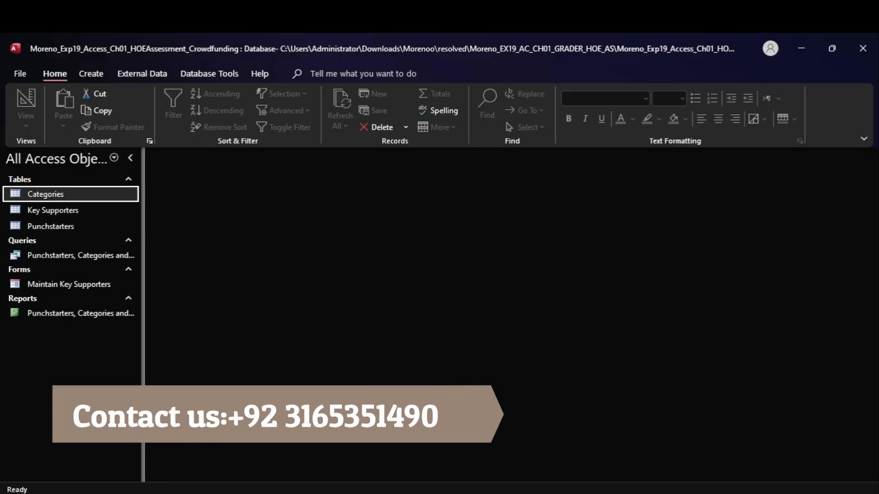
Switch to Word and copy the file name Exp19_Access_Ch01_HOEAssessment_Crowdfunding_LastFirst.accdb from the step 1 instructions.
{"action": "left_click", "coordinate": [635, 468]}
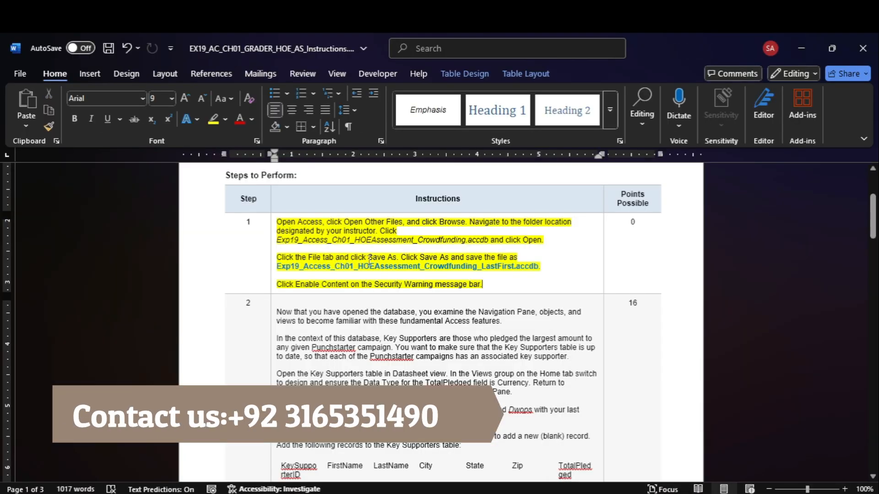
{"action": "mouse_move", "coordinate": [541, 266]}
{"action": "left_mouse_down"}
{"action": "mouse_move", "coordinate": [487, 247]}
{"action": "mouse_move", "coordinate": [533, 269]}
{"action": "left_mouse_up"}
{"action": "key", "text": "ctrl+c"}
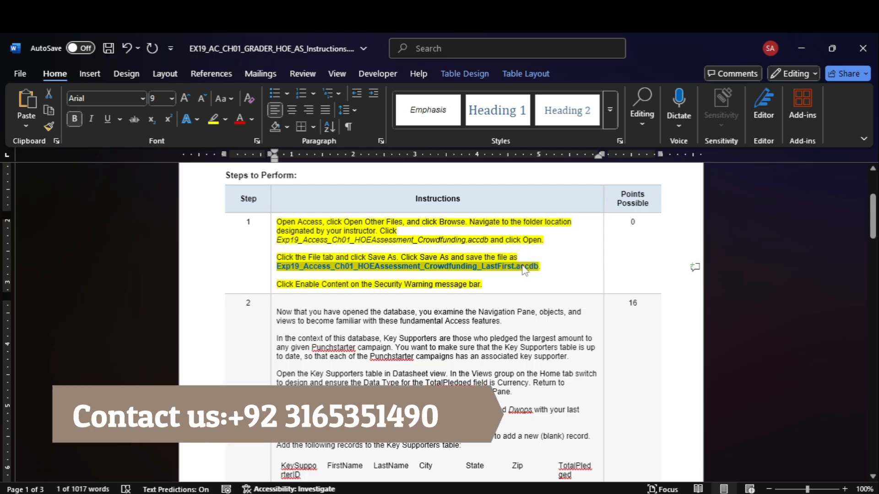
Switch to Access and start saving a copy of the database in the default Access Database (*.accdb) format.
{"action": "left_click", "coordinate": [659, 448]}
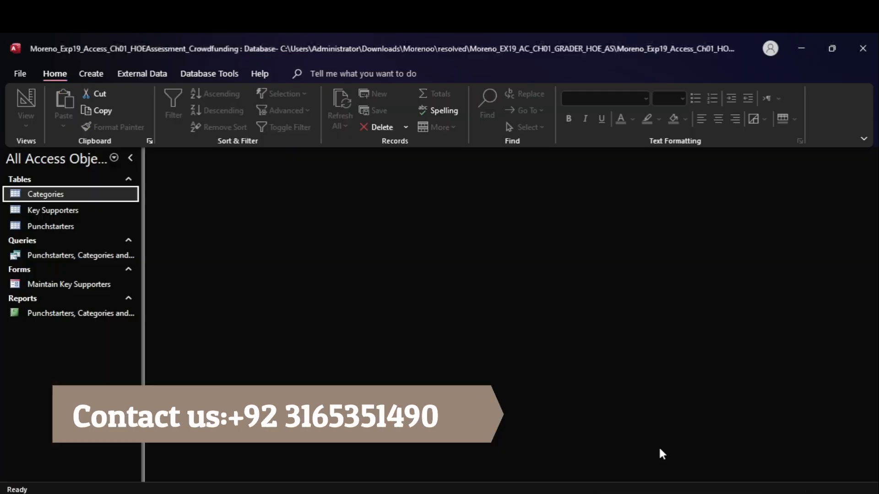
{"action": "left_click", "coordinate": [18, 74]}
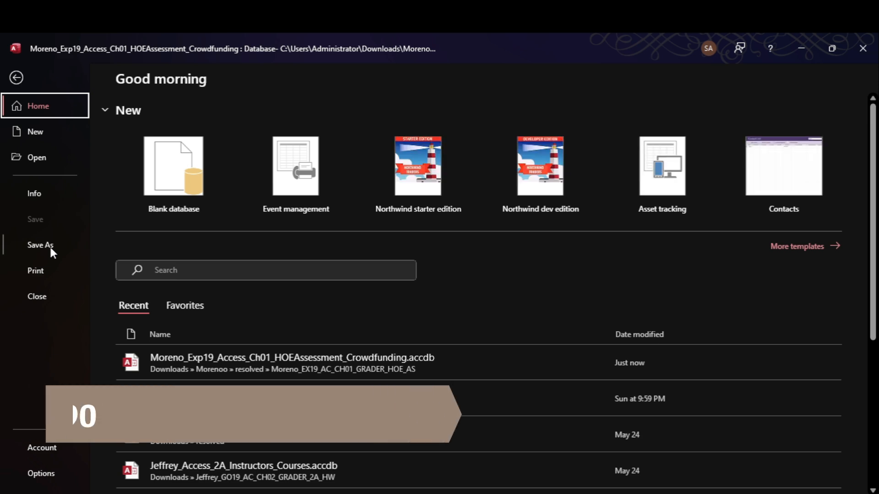
{"action": "left_click", "coordinate": [50, 248]}
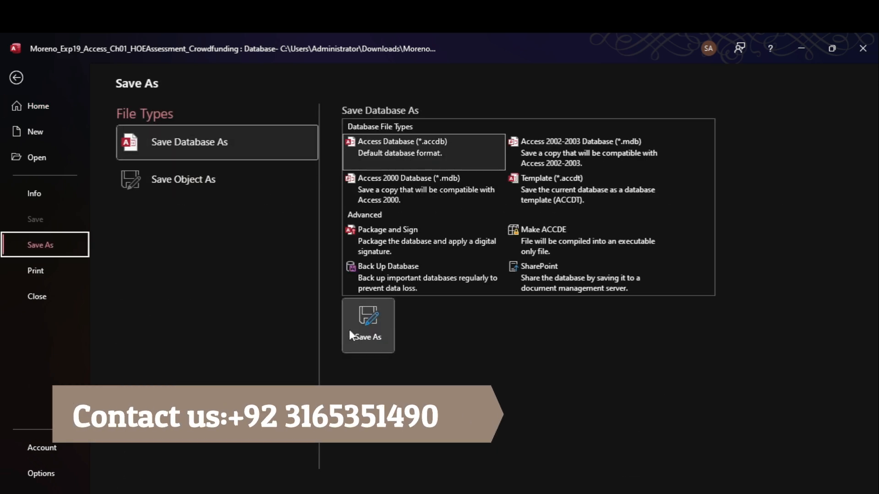
{"action": "left_click", "coordinate": [367, 335]}
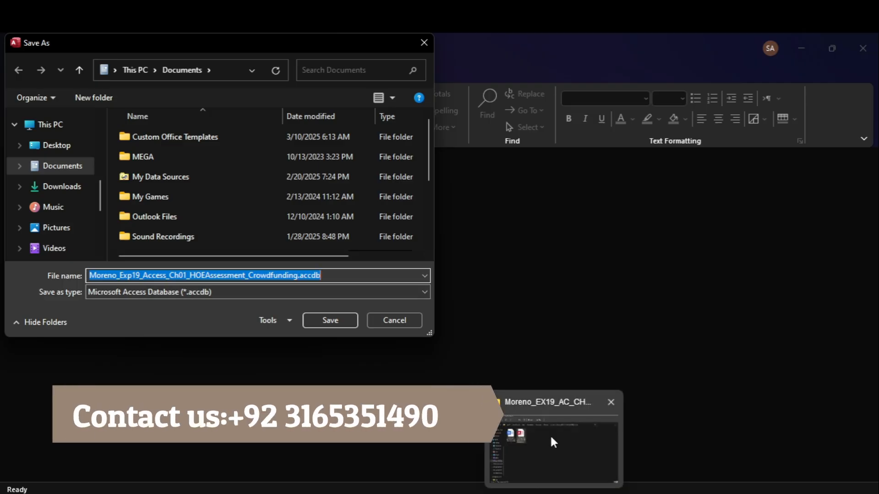
Copy the project folder's path from File Explorer and use it as the save location for the database copy.
{"action": "left_click", "coordinate": [552, 436]}
{"action": "left_click", "coordinate": [622, 106]}
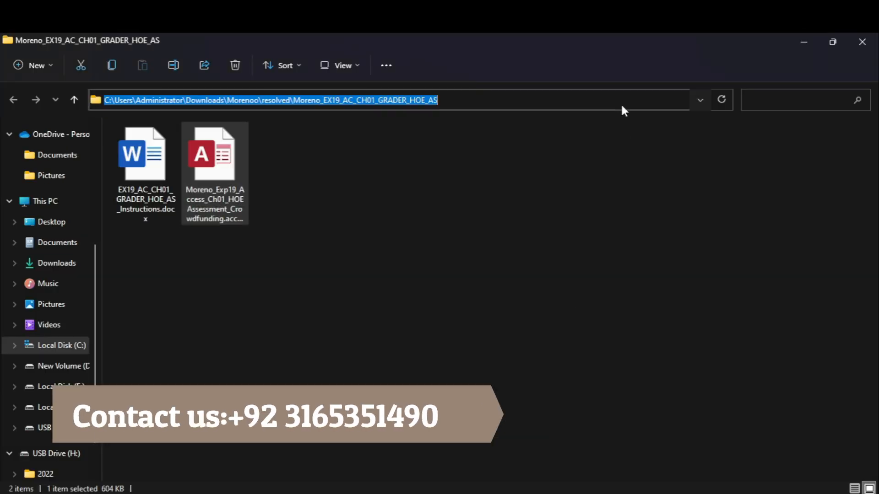
{"action": "mouse_move", "coordinate": [667, 493]}
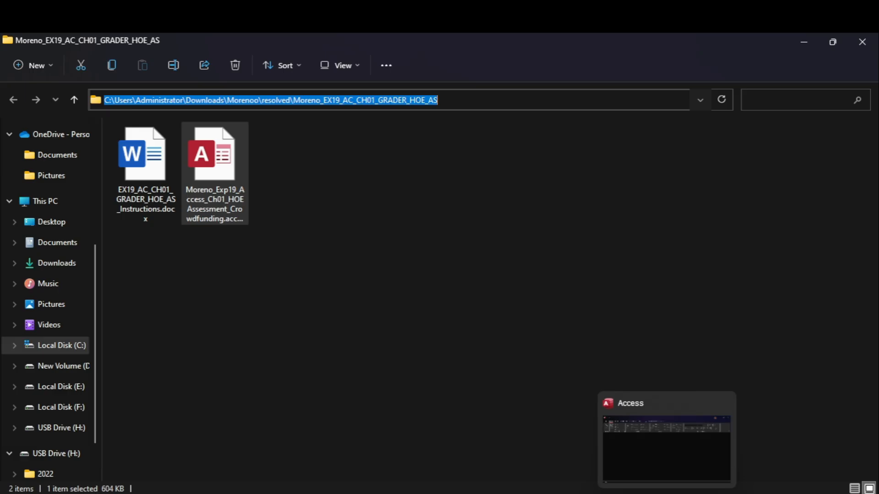
{"action": "left_click", "coordinate": [659, 438]}
{"action": "left_click", "coordinate": [219, 73]}
{"action": "key", "text": "ctrl+v"}
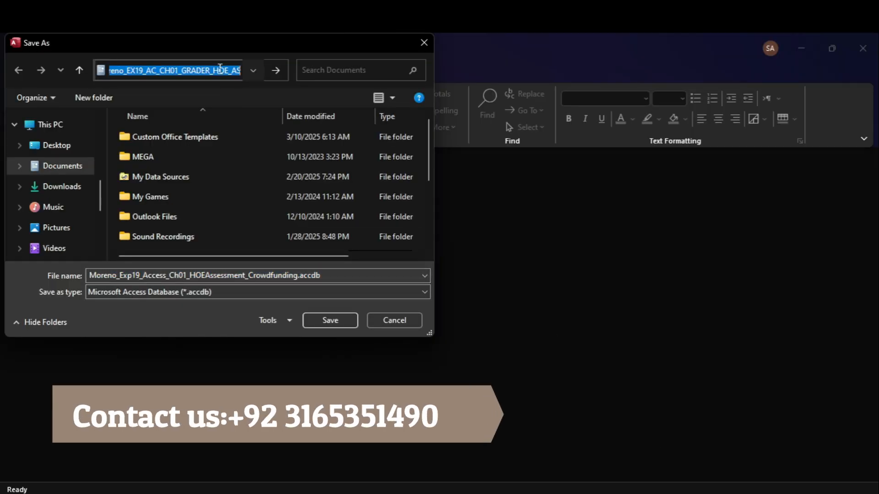
{"action": "key", "text": "Return"}
Copy the LastFirst file name from the Word instructions again and use it as the database copy's file name.
{"action": "mouse_move", "coordinate": [638, 493]}
{"action": "left_click", "coordinate": [638, 439]}
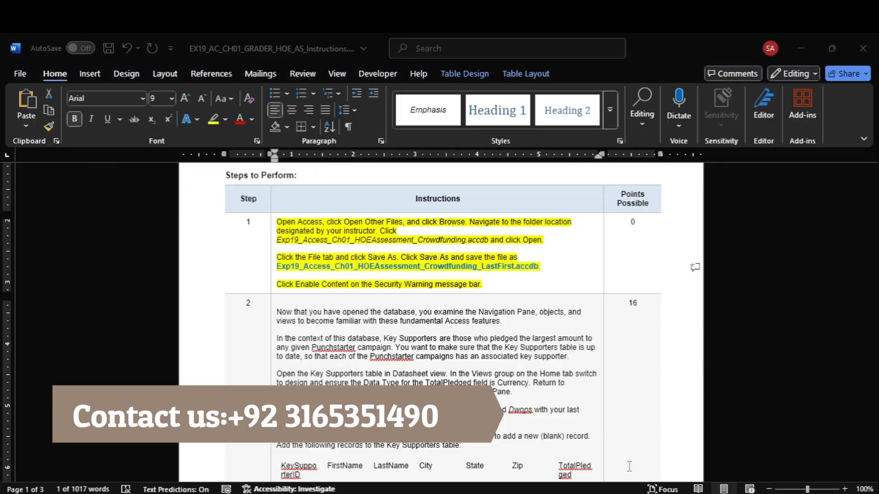
{"action": "mouse_move", "coordinate": [667, 493]}
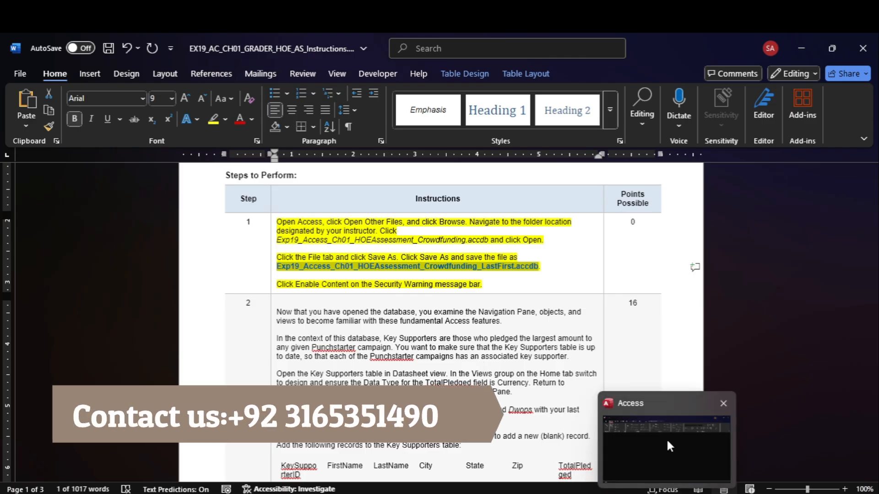
{"action": "left_click", "coordinate": [667, 441]}
{"action": "key", "text": "ctrl+a"}
{"action": "key", "text": "ctrl+v"}
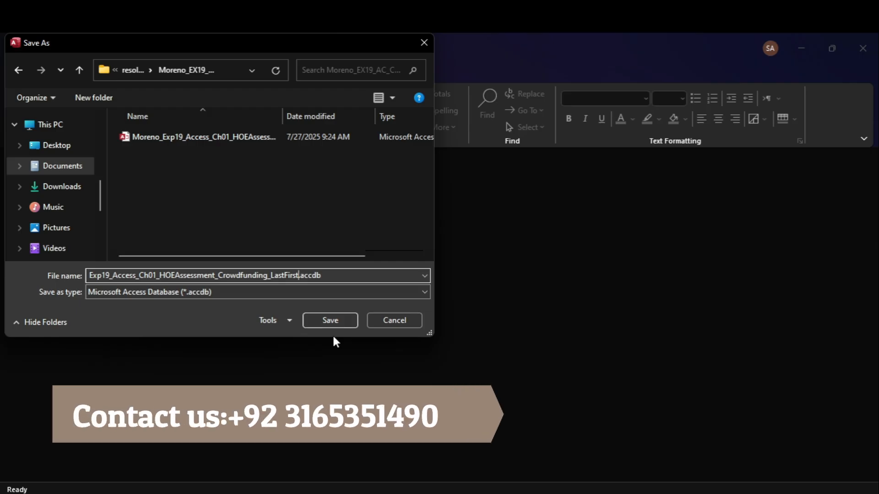
Replace LastFirst in the file name with the student's last name and save the database copy.
{"action": "key", "text": "BackSpace"}
{"action": "key", "text": "BackSpace"}
{"action": "key", "text": "BackSpace"}
{"action": "key", "text": "BackSpace"}
{"action": "key", "text": "BackSpace"}
{"action": "key", "text": "BackSpace"}
{"action": "key", "text": "BackSpace"}
{"action": "key", "text": "BackSpace"}
{"action": "key", "text": "BackSpace"}
{"action": "type", "text": "Monero"}
{"action": "left_click", "coordinate": [352, 320]}
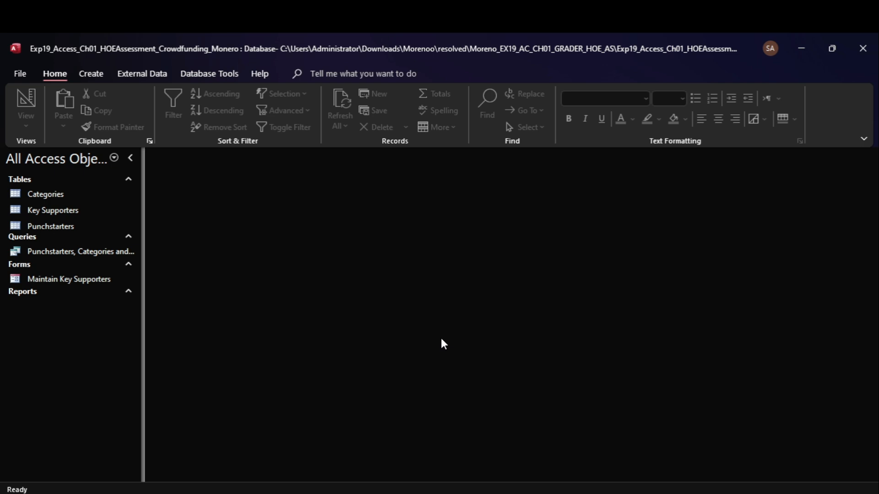
Switch to Word, highlight all of the step 2 instructions in yellow and read through them.
{"action": "mouse_move", "coordinate": [639, 492]}
{"action": "left_click", "coordinate": [632, 455]}
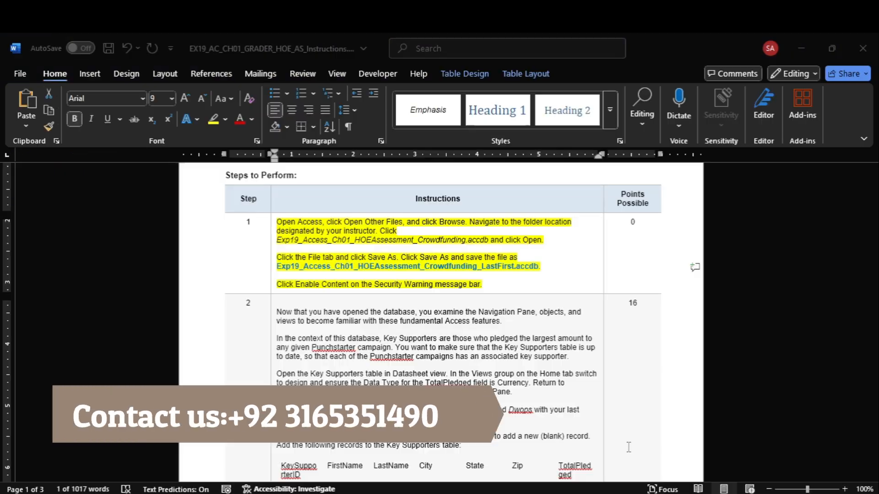
{"action": "left_click", "coordinate": [273, 328]}
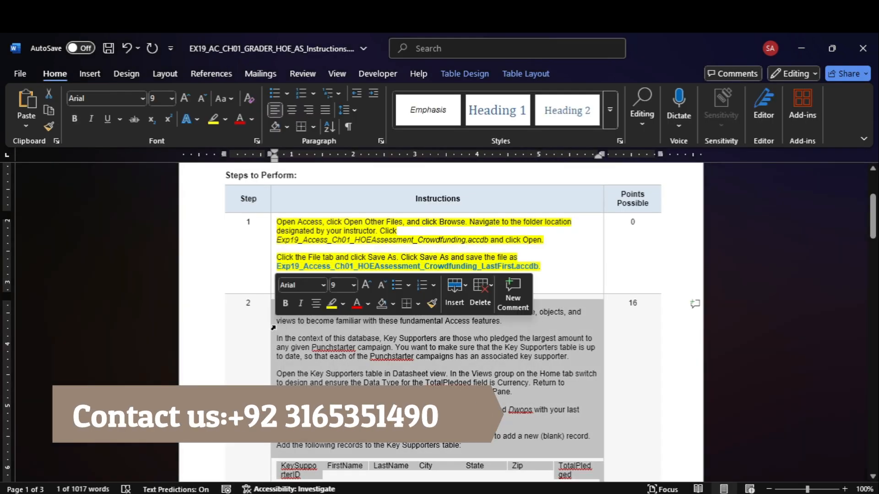
{"action": "left_click", "coordinate": [213, 119]}
{"action": "left_click", "coordinate": [548, 299]}
{"action": "left_click_drag", "start_coordinate": [873, 216], "coordinate": [873, 231]}
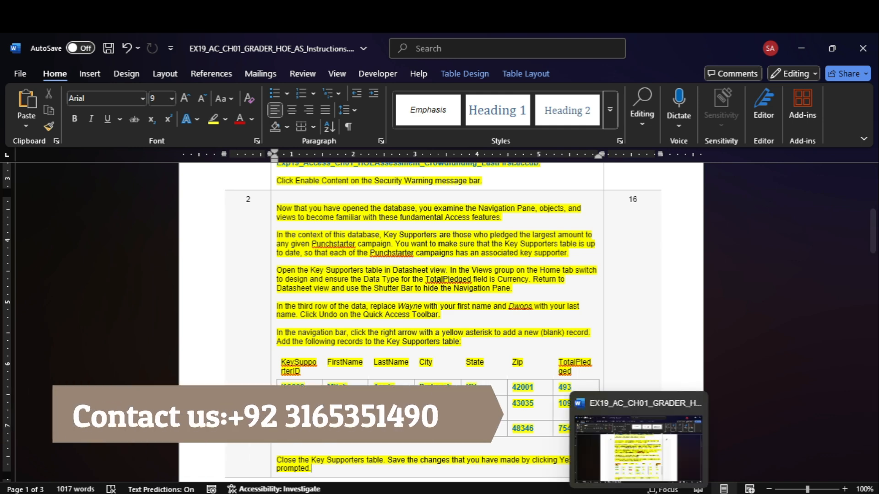
Switch to Access, open the Key Supporters table in Datasheet view and close the Field List.
{"action": "mouse_move", "coordinate": [667, 493]}
{"action": "left_click", "coordinate": [648, 454]}
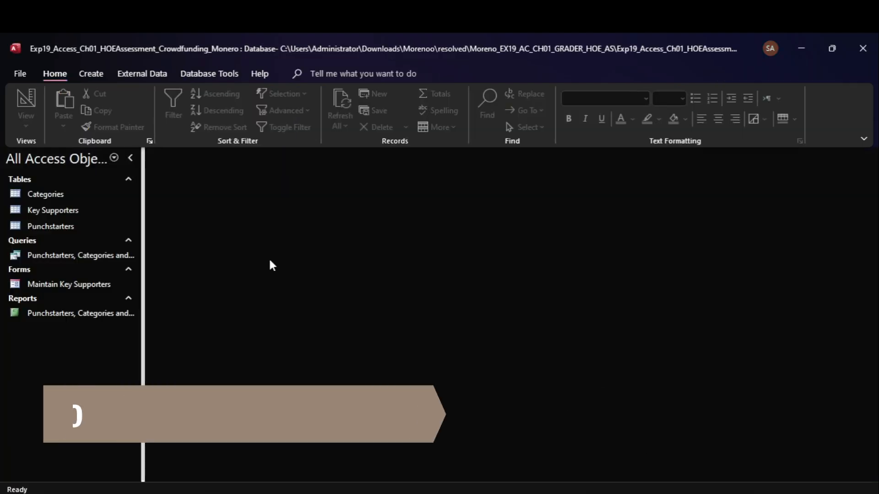
{"action": "double_click", "coordinate": [59, 212]}
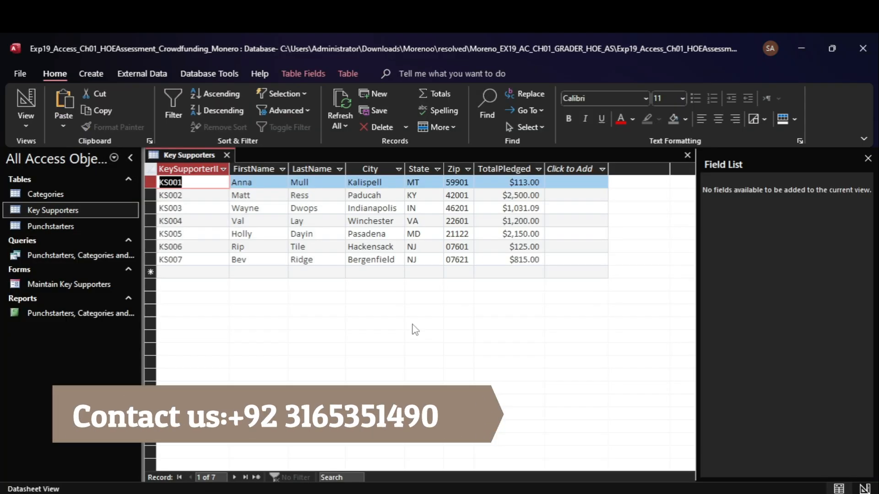
{"action": "left_click", "coordinate": [868, 159]}
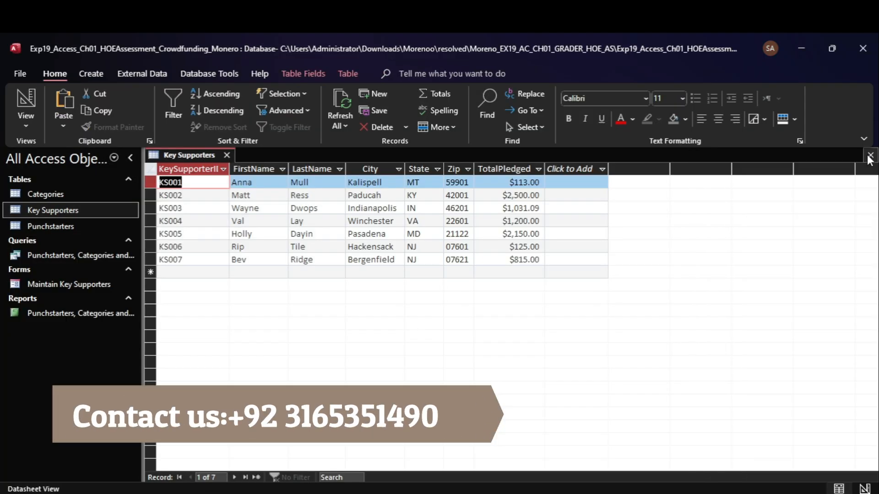
Review the step 2 instructions, then show the Key Supporters table in Design view to check the TotalPledged data type.
{"action": "left_click", "coordinate": [648, 451]}
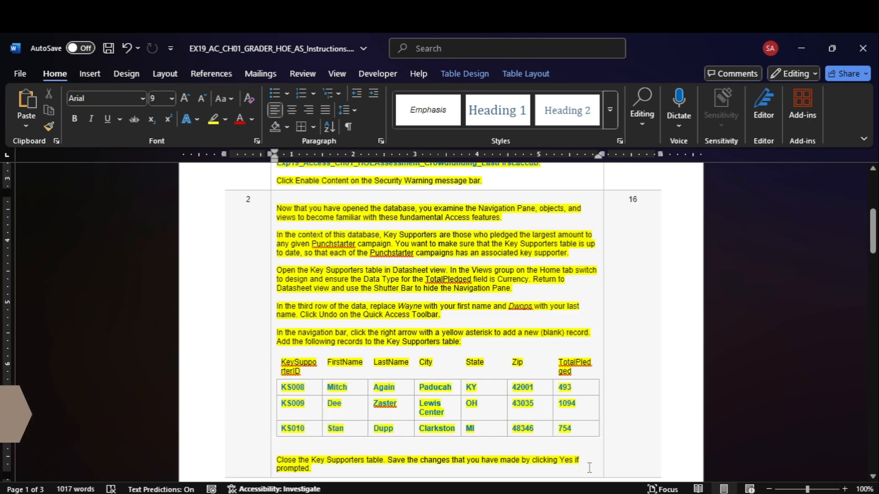
{"action": "mouse_move", "coordinate": [667, 493]}
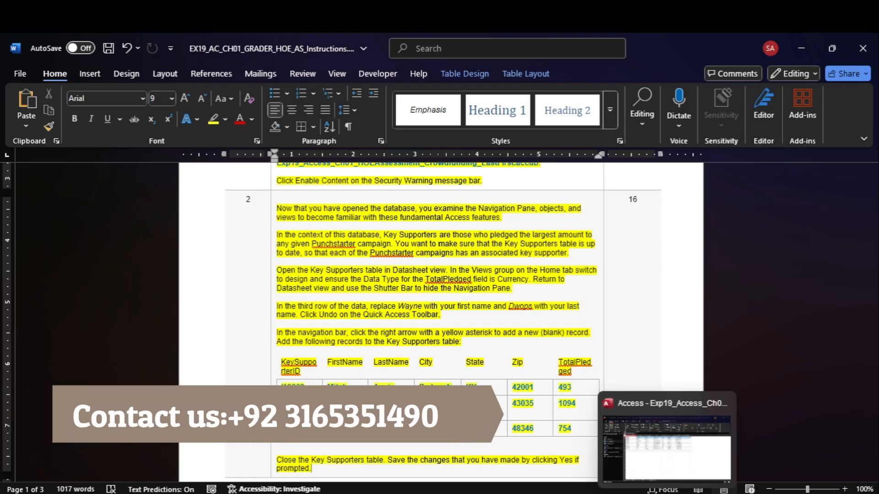
{"action": "left_click", "coordinate": [658, 480]}
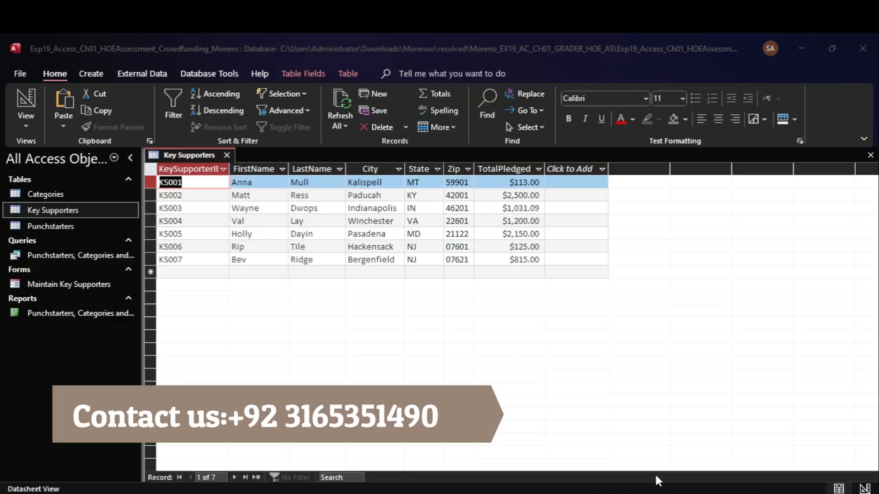
{"action": "left_click", "coordinate": [26, 125]}
{"action": "left_click", "coordinate": [43, 179]}
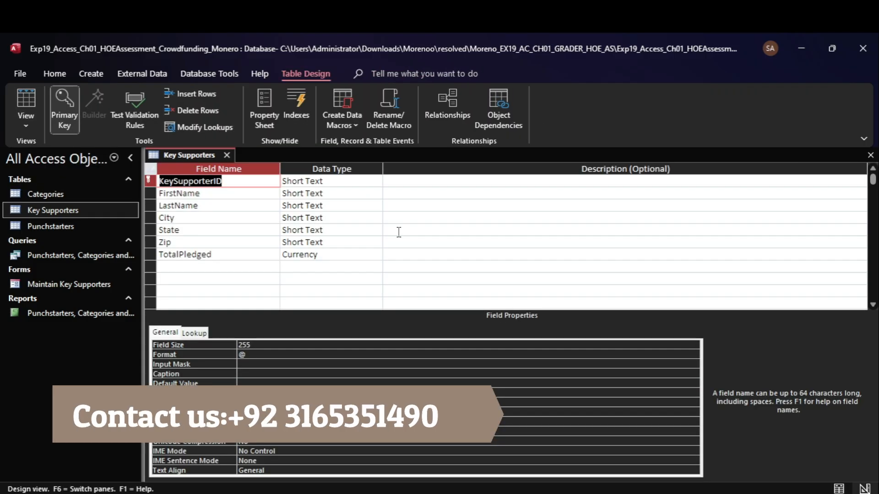
Recheck the step 2 instructions in Word and return the Key Supporters table to Datasheet view.
{"action": "mouse_move", "coordinate": [667, 493]}
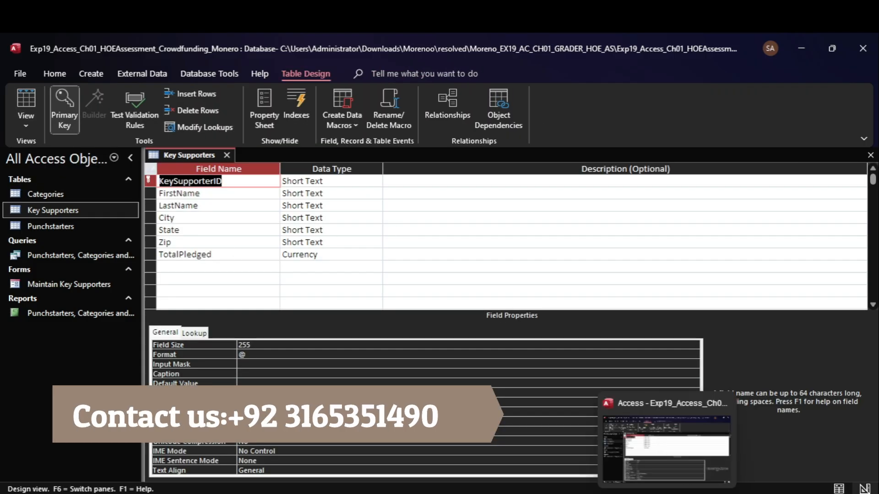
{"action": "left_click", "coordinate": [637, 493]}
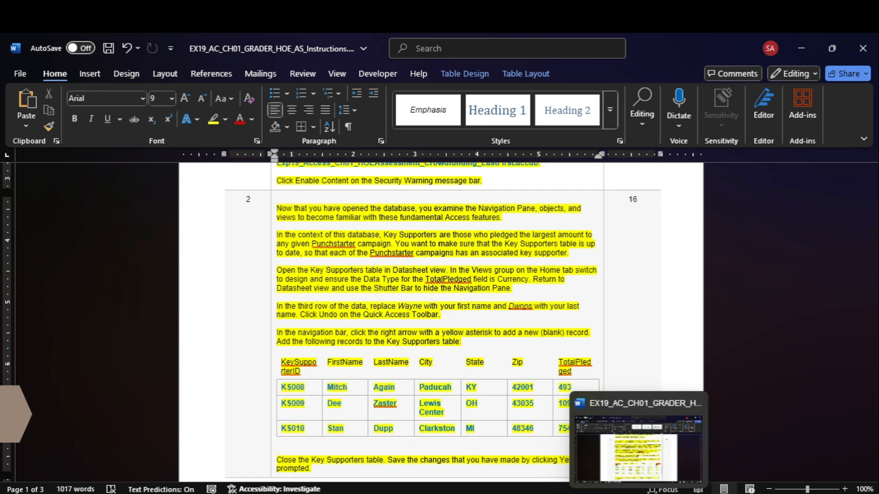
{"action": "left_click", "coordinate": [667, 493]}
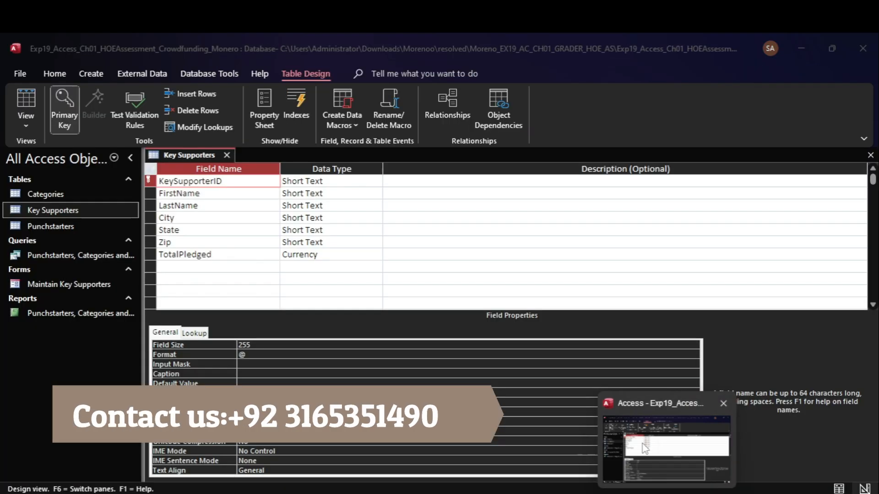
{"action": "left_click", "coordinate": [25, 126]}
{"action": "left_click", "coordinate": [41, 147]}
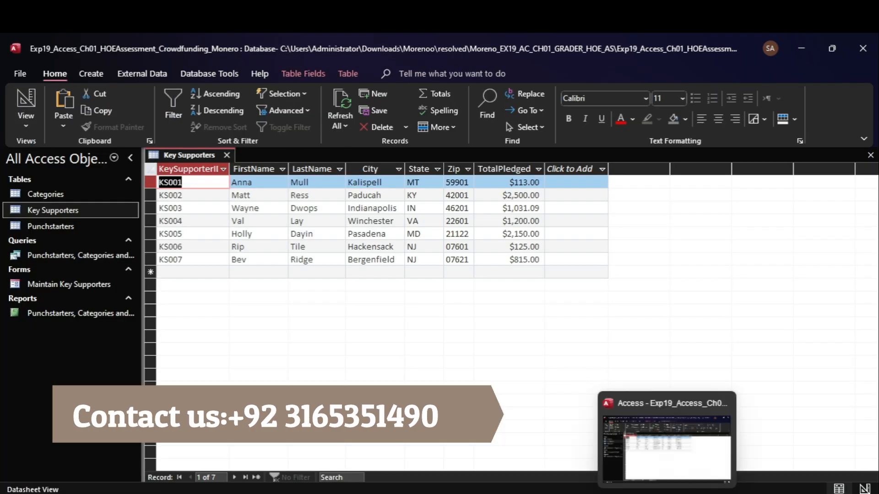
Check the step 2 instructions in Word, then replace the FirstName in the third Key Supporters record with StudentName in Access.
{"action": "left_click", "coordinate": [638, 493]}
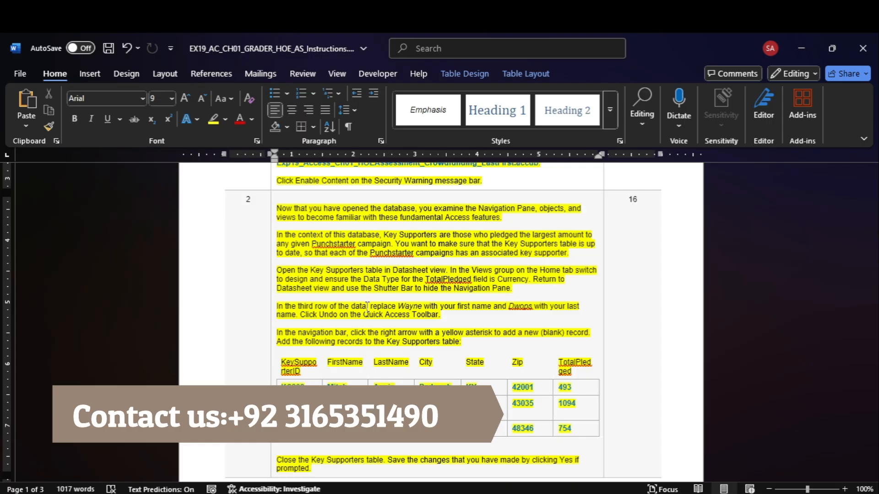
{"action": "left_click", "coordinate": [656, 487]}
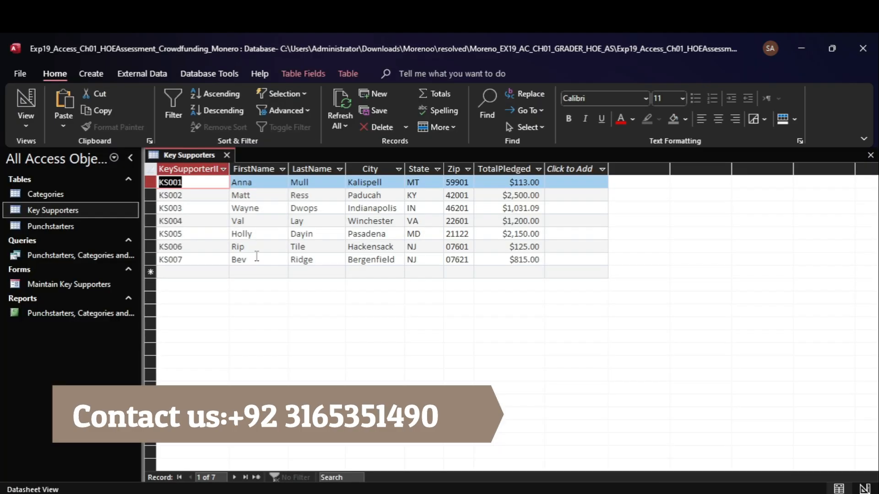
{"action": "left_click", "coordinate": [260, 209]}
{"action": "key", "text": "BackSpace"}
{"action": "key", "text": "BackSpace"}
{"action": "key", "text": "BackSpace"}
{"action": "key", "text": "BackSpace"}
{"action": "key", "text": "BackSpace"}
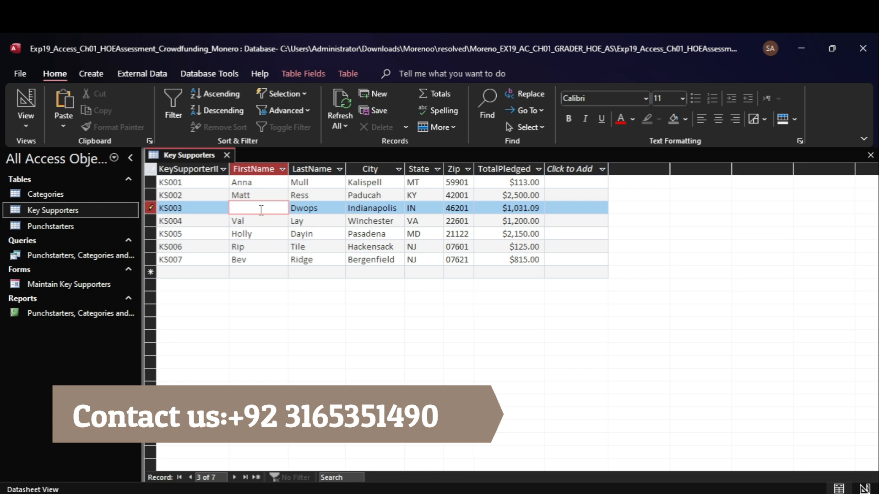
{"action": "type", "text": "StudentName"}
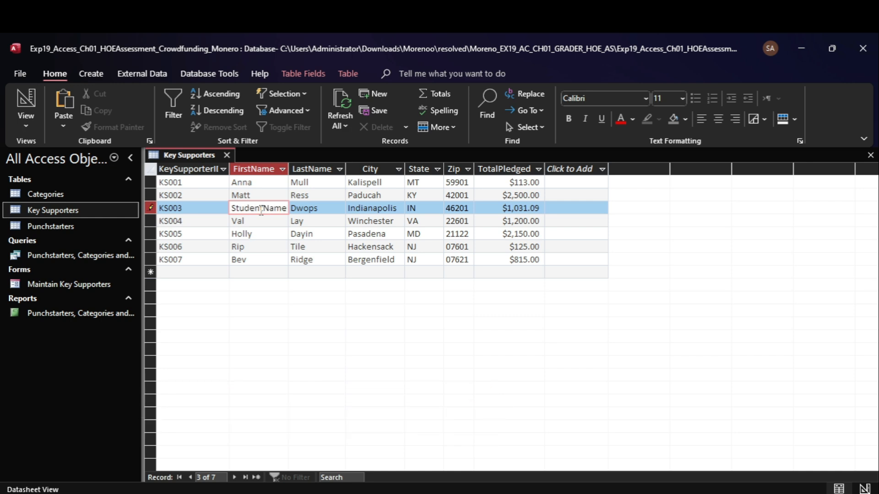
Replace the LastName in the third Key Supporters record with StudentLastName, then undo the changes to both name fields.
{"action": "key", "text": "Tab"}
{"action": "type", "text": "Stude"}
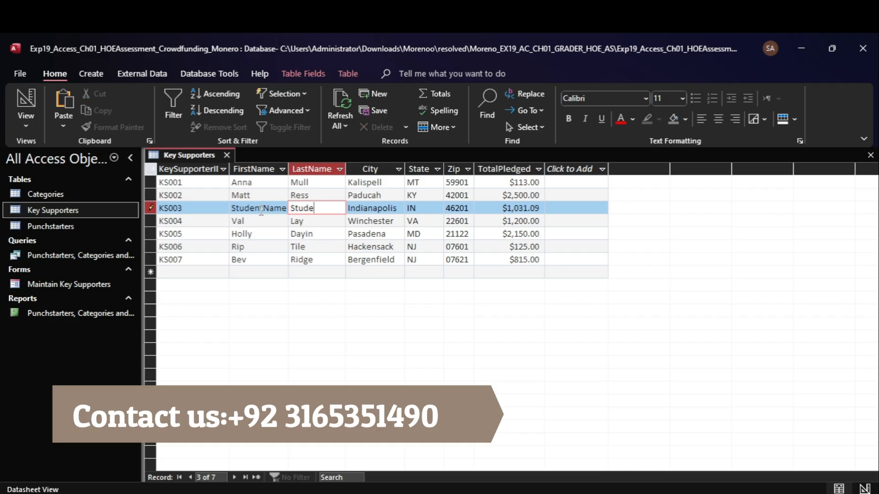
{"action": "type", "text": "ntLA"}
{"action": "key", "text": "BackSpace"}
{"action": "type", "text": "astNAm"}
{"action": "key", "text": "BackSpace"}
{"action": "key", "text": "BackSpace"}
{"action": "key", "text": "BackSpace"}
{"action": "type", "text": "ame"}
{"action": "left_click", "coordinate": [261, 209]}
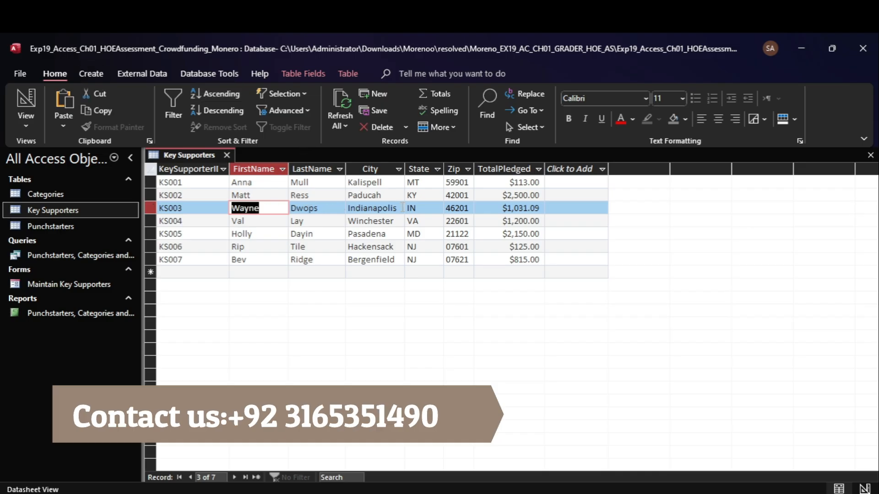
Copy the first listed KeySupporterID from the Word instructions and paste it into a new record in the Access Key Supporters table.
{"action": "mouse_move", "coordinate": [638, 493]}
{"action": "left_click", "coordinate": [620, 437]}
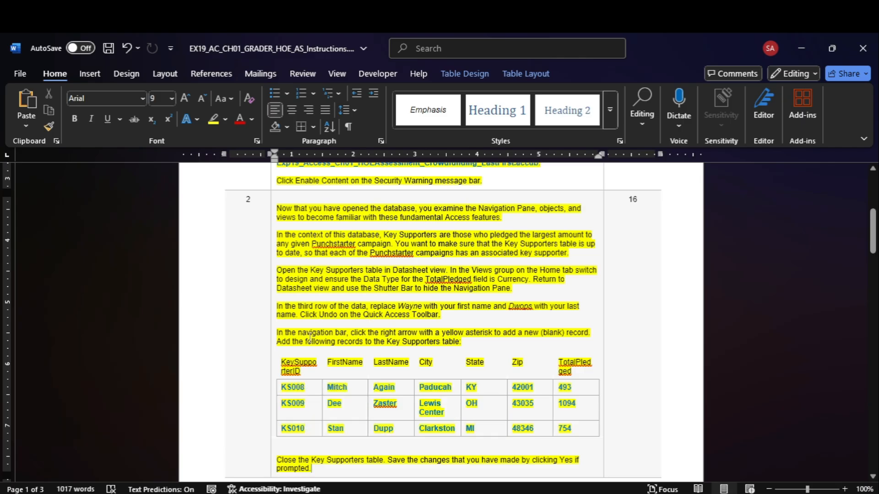
{"action": "left_click_drag", "start_coordinate": [872, 229], "coordinate": [873, 241]}
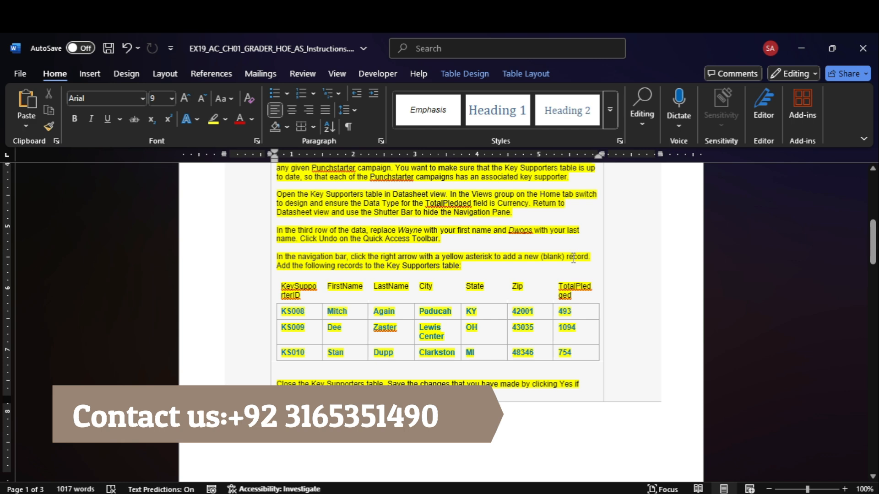
{"action": "double_click", "coordinate": [293, 311]}
{"action": "key", "text": "ctrl+c"}
{"action": "mouse_move", "coordinate": [666, 493]}
{"action": "left_click", "coordinate": [652, 452]}
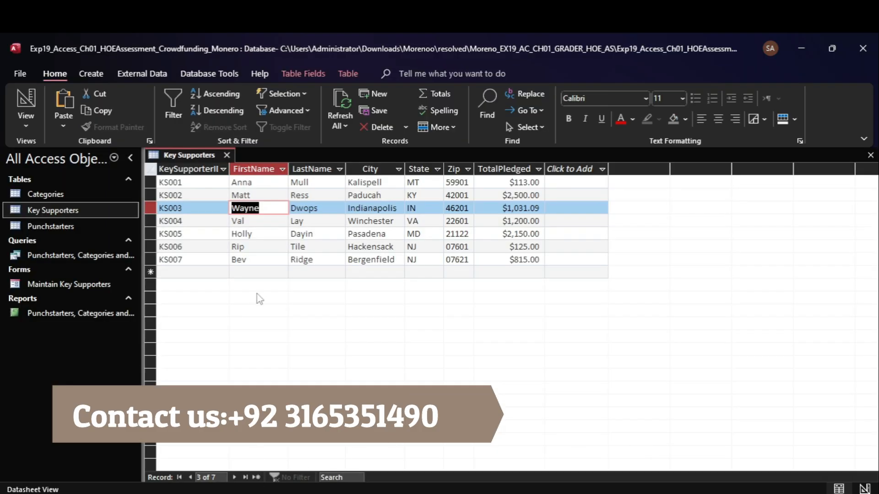
{"action": "left_click", "coordinate": [257, 265]}
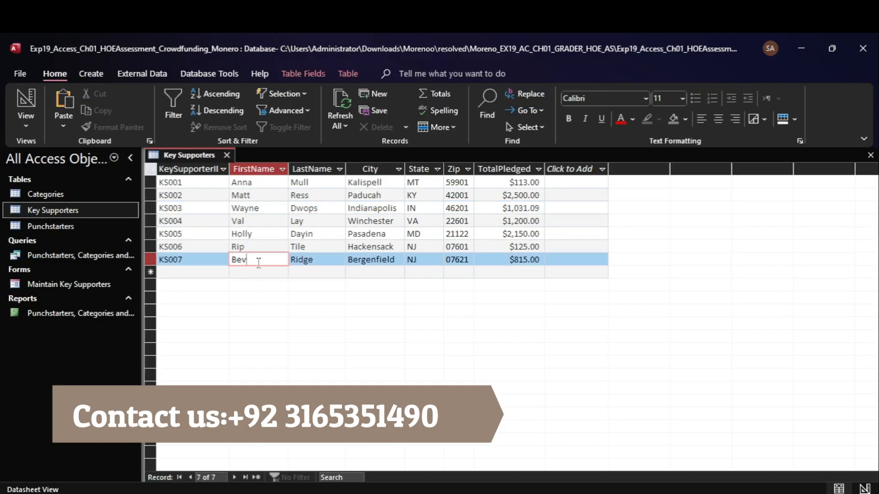
{"action": "left_click", "coordinate": [256, 477]}
{"action": "key", "text": "ctrl+v"}
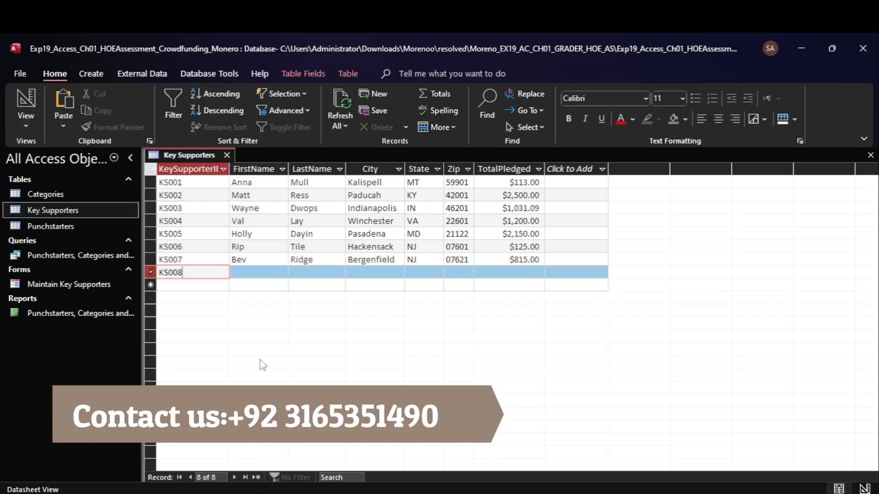
Copy the first listed supporter's first name from Word into the FirstName field of the new Access record.
{"action": "mouse_move", "coordinate": [638, 493]}
{"action": "left_click", "coordinate": [639, 449]}
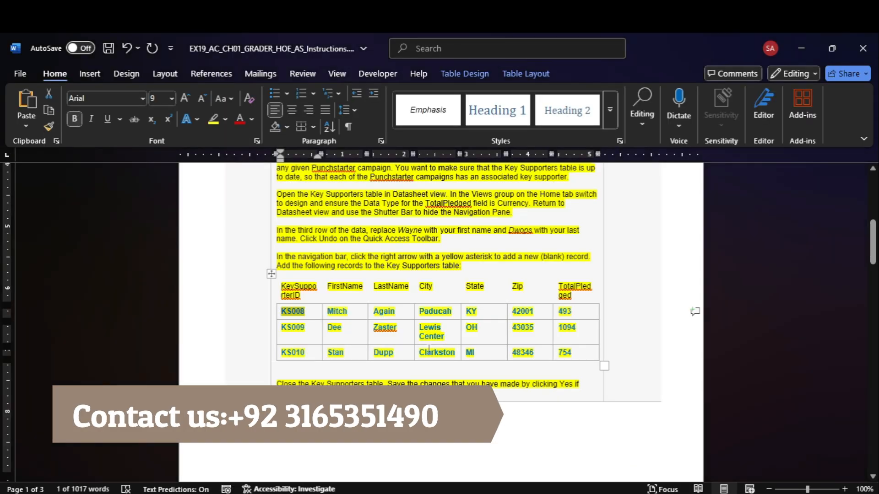
{"action": "double_click", "coordinate": [337, 312]}
{"action": "mouse_move", "coordinate": [666, 492]}
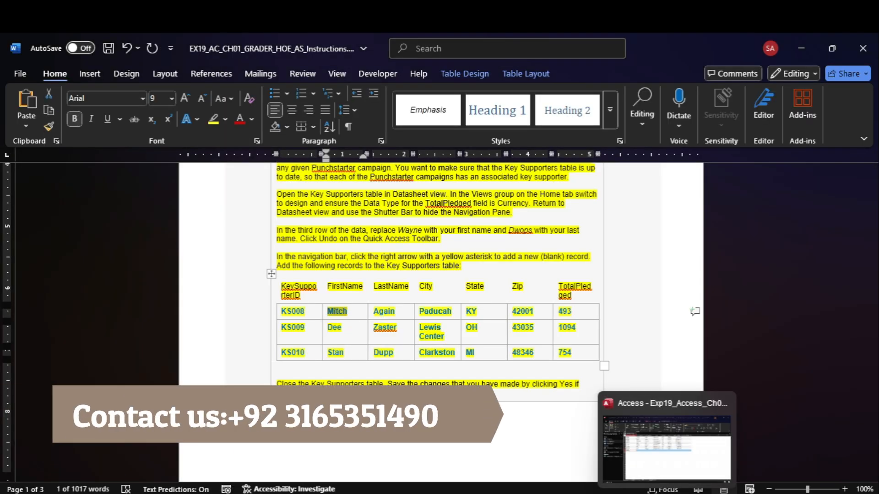
{"action": "left_click", "coordinate": [658, 449]}
Copy the first listed supporter's last name from Word into the LastName field of the new Access record.
{"action": "mouse_move", "coordinate": [638, 492]}
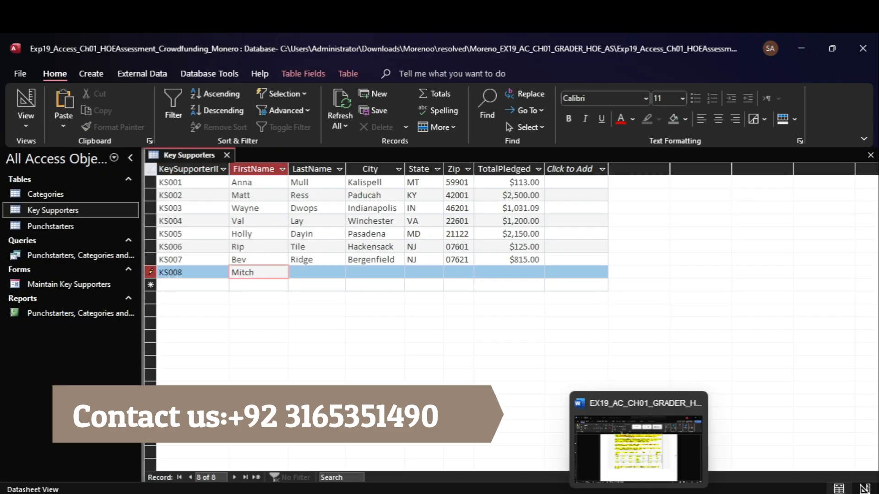
{"action": "left_click", "coordinate": [631, 446]}
{"action": "key", "text": "Tab"}
{"action": "key", "text": "ctrl+c"}
{"action": "mouse_move", "coordinate": [666, 492]}
{"action": "left_click", "coordinate": [655, 443]}
{"action": "key", "text": "Tab"}
{"action": "key", "text": "ctrl+v"}
Fill in the City of the first new Access record with the value from the Word instructions table.
{"action": "mouse_move", "coordinate": [638, 492]}
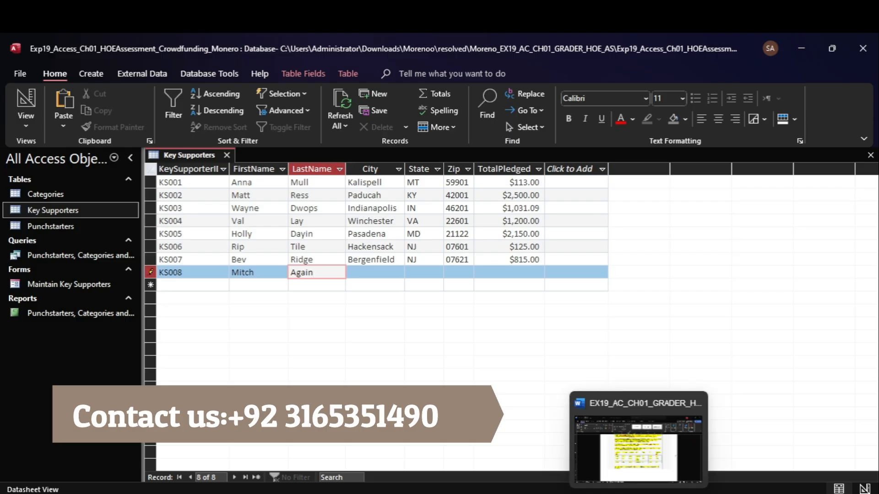
{"action": "left_click", "coordinate": [634, 441]}
{"action": "mouse_move", "coordinate": [666, 492]}
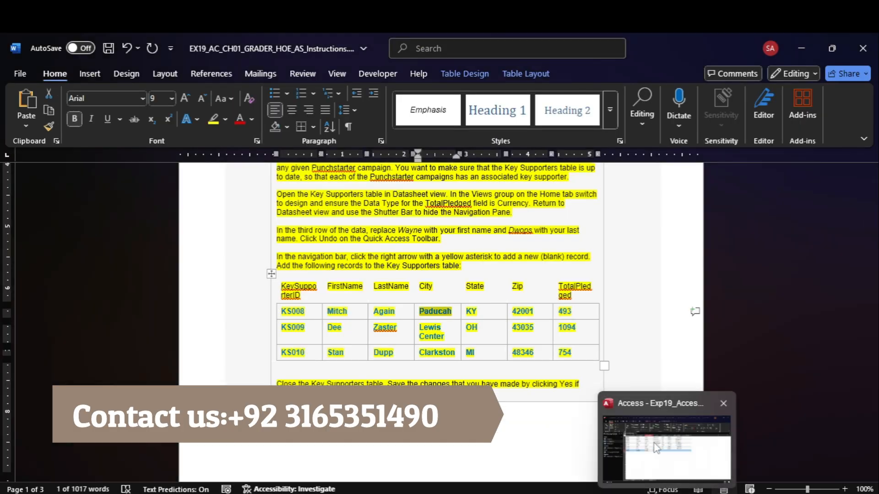
{"action": "left_click", "coordinate": [654, 444]}
{"action": "key", "text": "Tab"}
{"action": "type", "text": "Paducah"}
Fill in the State of the first new Access record with the value from the Word instructions table.
{"action": "mouse_move", "coordinate": [638, 486]}
{"action": "left_click", "coordinate": [636, 453]}
{"action": "key", "text": "Tab"}
{"action": "mouse_move", "coordinate": [666, 492]}
{"action": "left_click", "coordinate": [666, 464]}
{"action": "key", "text": "Tab"}
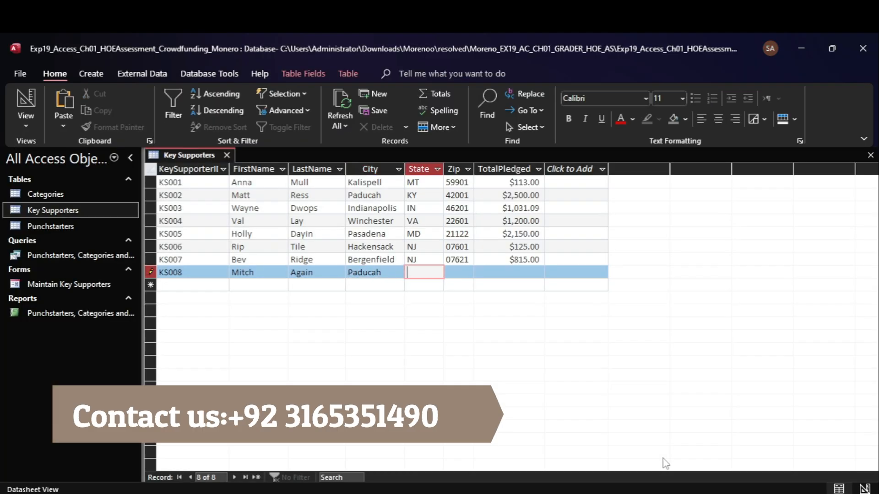
Copy the first listed supporter's ZIP code from Word into the Zip field of the new Access record.
{"action": "left_click", "coordinate": [641, 453]}
{"action": "key", "text": "Tab"}
{"action": "key", "text": "ctrl+c"}
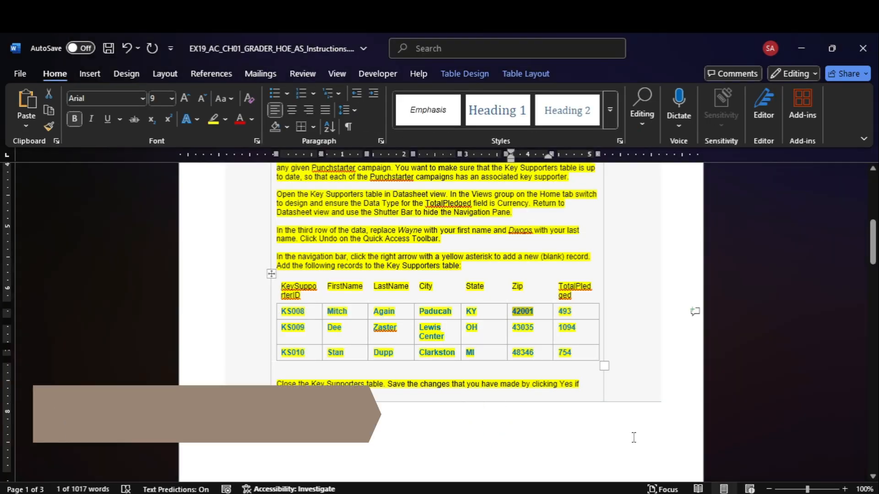
{"action": "left_click", "coordinate": [644, 414]}
{"action": "key", "text": "Tab"}
{"action": "key", "text": "ctrl+v"}
Copy the amount 493 from Word into the TotalPledged field of the first new Access record.
{"action": "left_click", "coordinate": [631, 445]}
{"action": "key", "text": "Tab"}
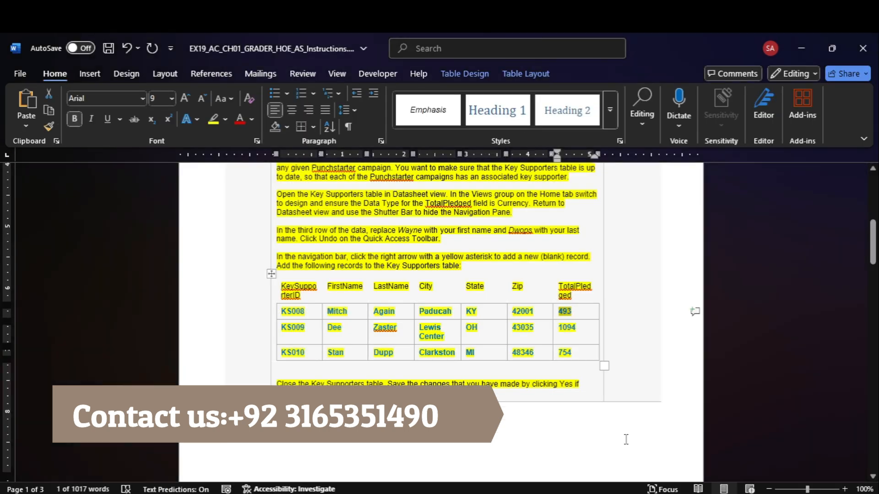
{"action": "key", "text": "ctrl+c"}
{"action": "left_click", "coordinate": [650, 439]}
{"action": "key", "text": "ctrl+v"}
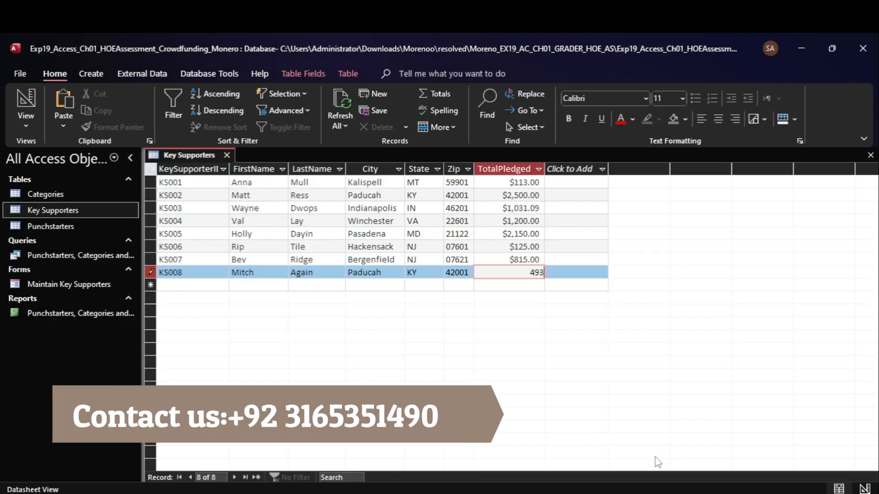
Start a second new Key Supporters record in Access with the second KeySupporterID and first name listed in Word.
{"action": "left_click", "coordinate": [630, 443]}
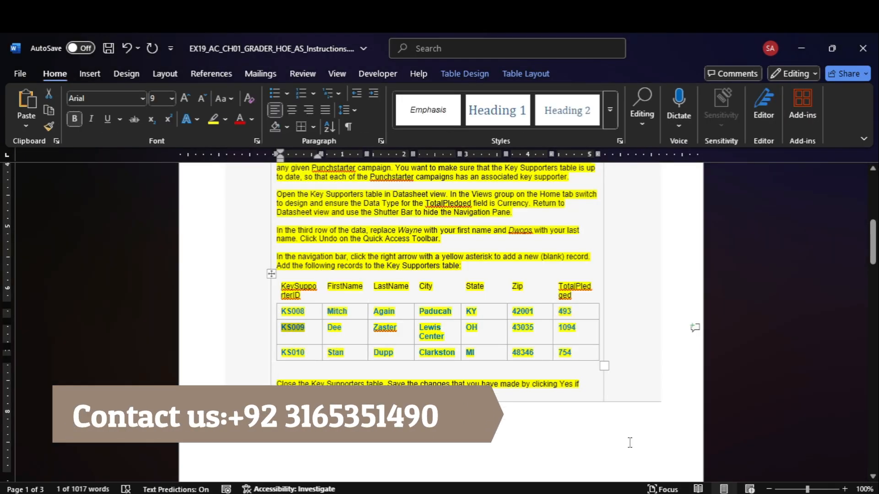
{"action": "key", "text": "ctrl+c"}
{"action": "left_click", "coordinate": [650, 440]}
{"action": "key", "text": "Tab"}
{"action": "key", "text": "ctrl+v"}
{"action": "left_click", "coordinate": [641, 424]}
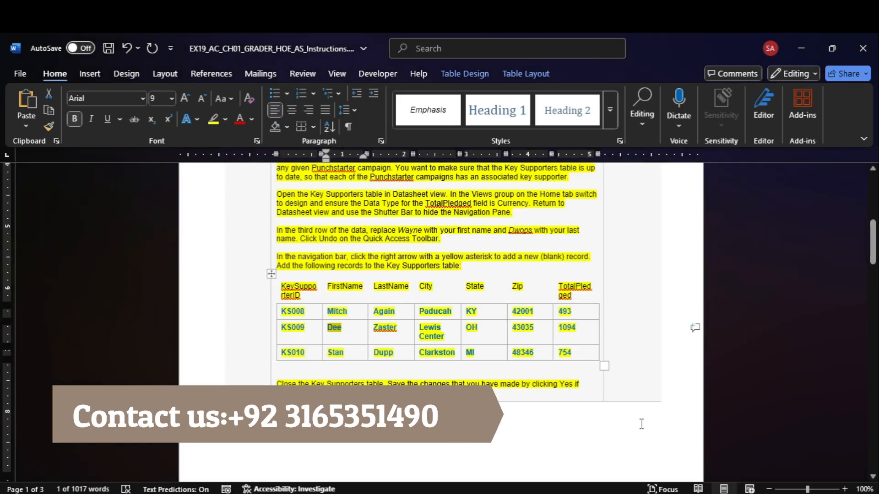
{"action": "left_click", "coordinate": [662, 455]}
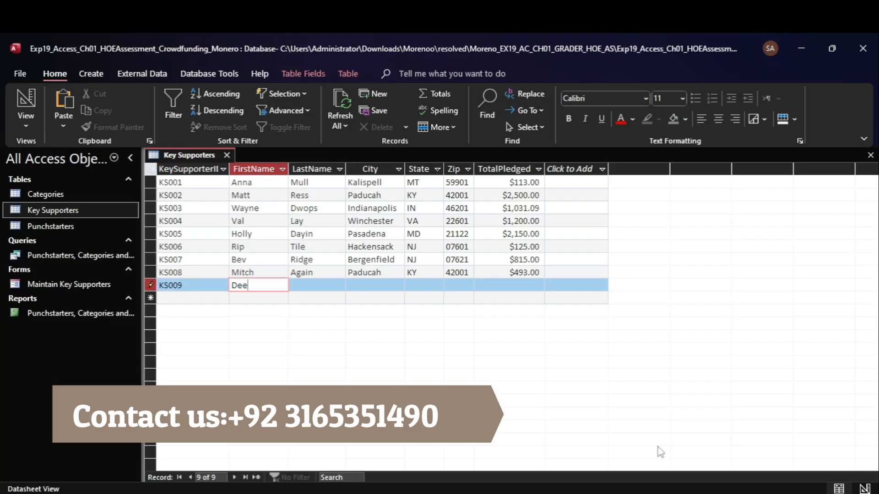
Fill in the second new record's LastName and City in Access from the Word table, leaving the Word text intact.
{"action": "left_click", "coordinate": [637, 440]}
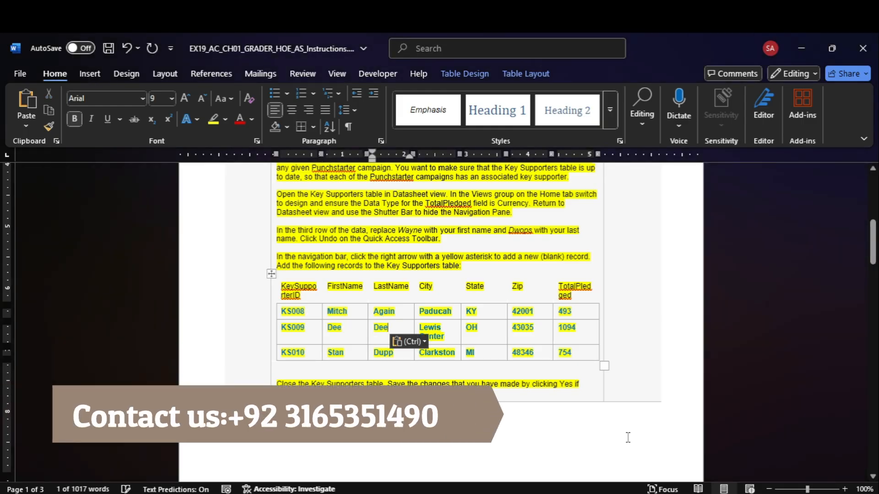
{"action": "mouse_move", "coordinate": [659, 492]}
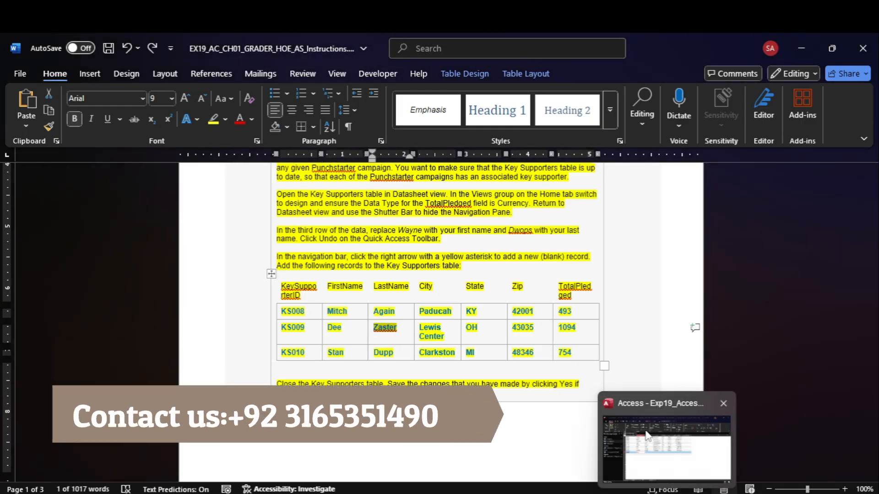
{"action": "left_click", "coordinate": [648, 435]}
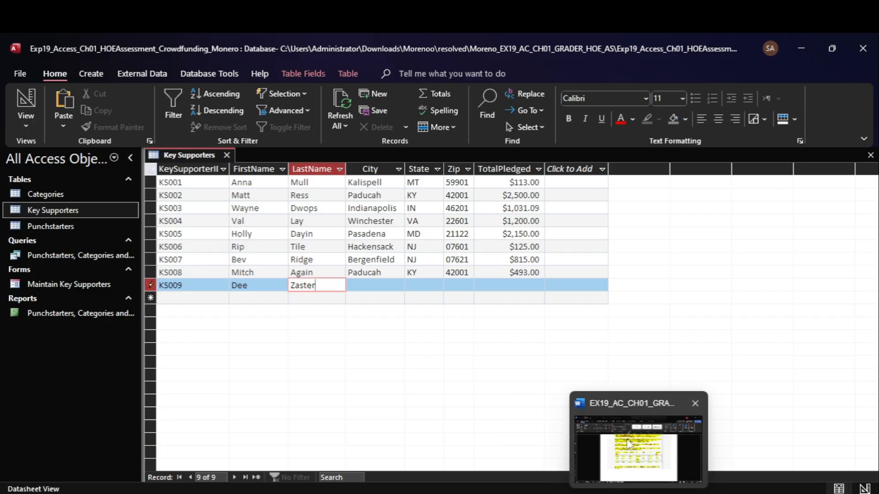
{"action": "left_click", "coordinate": [637, 440]}
{"action": "left_click", "coordinate": [664, 443]}
{"action": "key", "text": "Tab"}
{"action": "type", "text": "Lewis Center"}
Fill in the State and Zip of the second new Access record with the values from the Word table.
{"action": "left_click", "coordinate": [634, 467]}
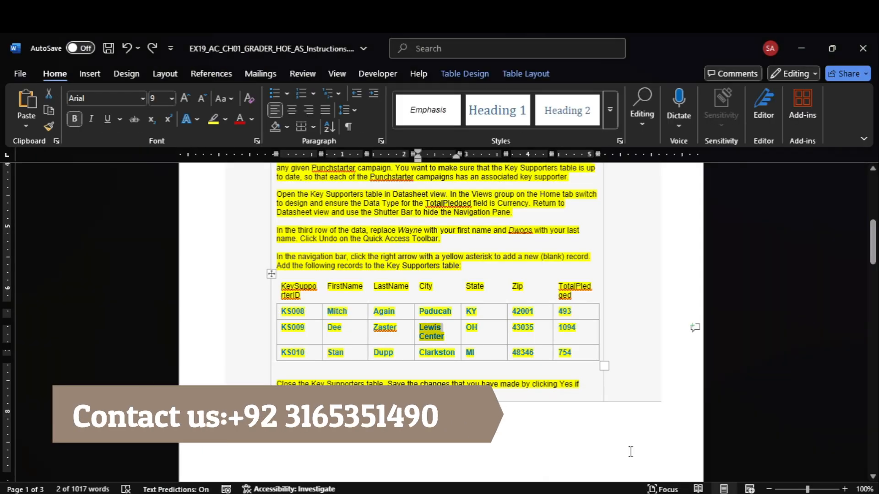
{"action": "left_click", "coordinate": [663, 477]}
{"action": "key", "text": "Tab"}
{"action": "type", "text": "OH"}
{"action": "left_click", "coordinate": [639, 438]}
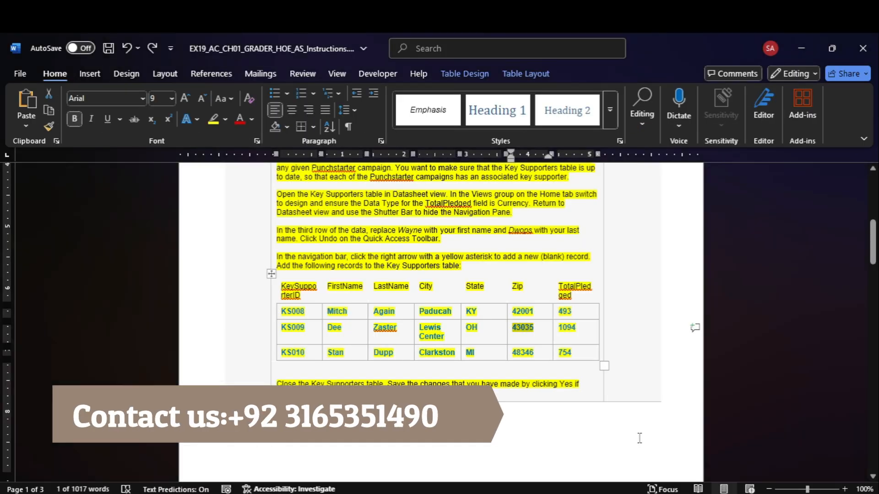
{"action": "left_click", "coordinate": [653, 455]}
{"action": "key", "text": "Tab"}
{"action": "type", "text": "43035"}
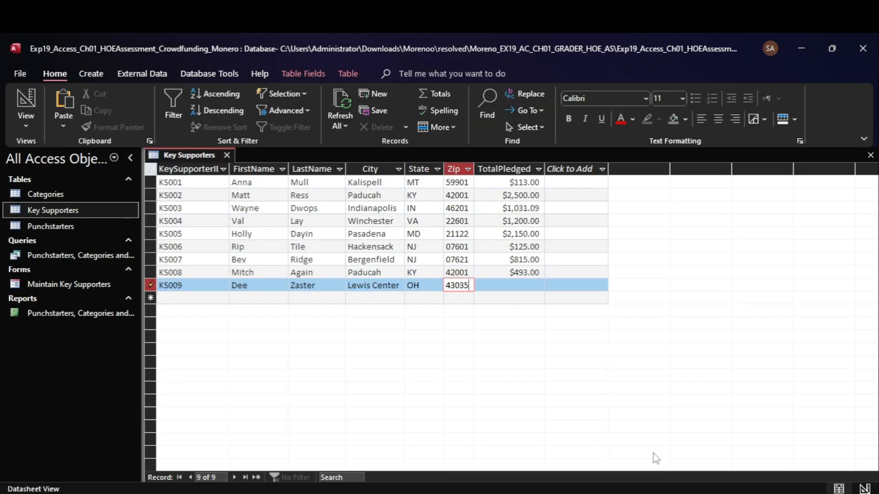
Copy the amount 1094 from Word into the TotalPledged field of the second new Access record.
{"action": "mouse_move", "coordinate": [653, 458]}
{"action": "left_click", "coordinate": [629, 433]}
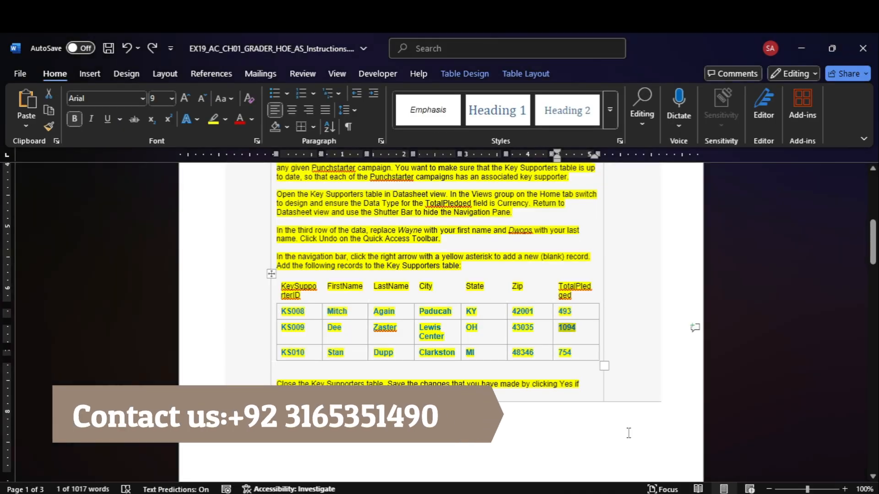
{"action": "mouse_move", "coordinate": [667, 492]}
{"action": "left_click", "coordinate": [651, 452]}
{"action": "key", "text": "Tab"}
{"action": "type", "text": "1094"}
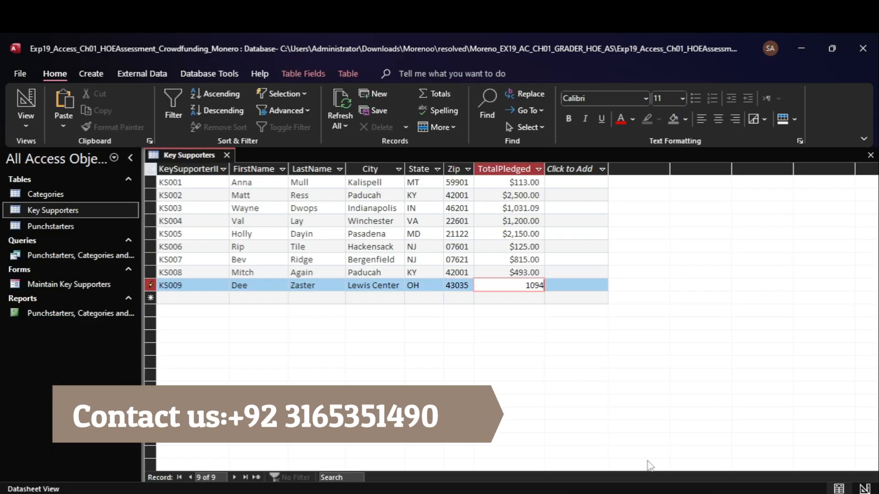
Start a third new Key Supporters record in Access with the last KeySupporterID and first name listed in Word.
{"action": "left_click", "coordinate": [629, 437]}
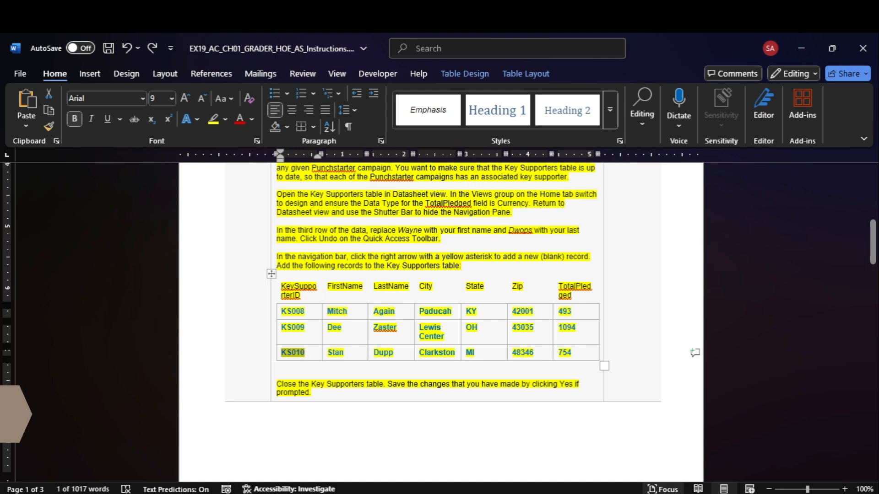
{"action": "left_click", "coordinate": [651, 415]}
{"action": "type", "text": "KS010"}
{"action": "mouse_move", "coordinate": [638, 490]}
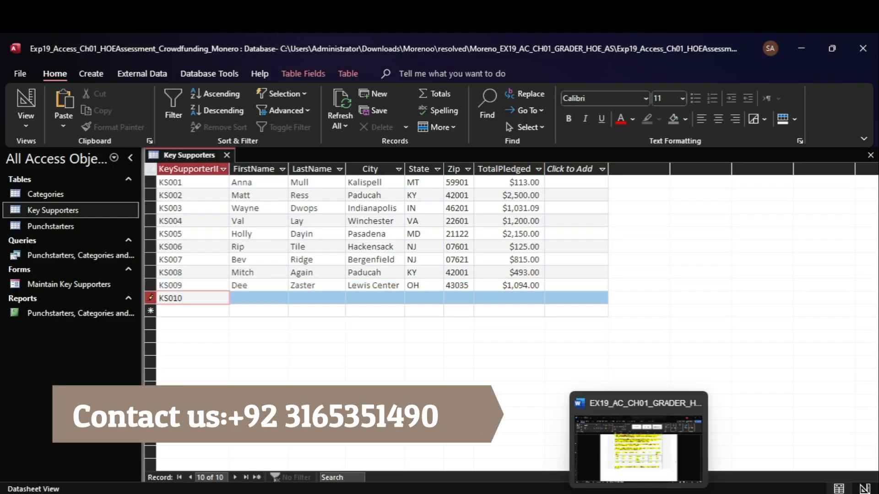
{"action": "left_click", "coordinate": [630, 453]}
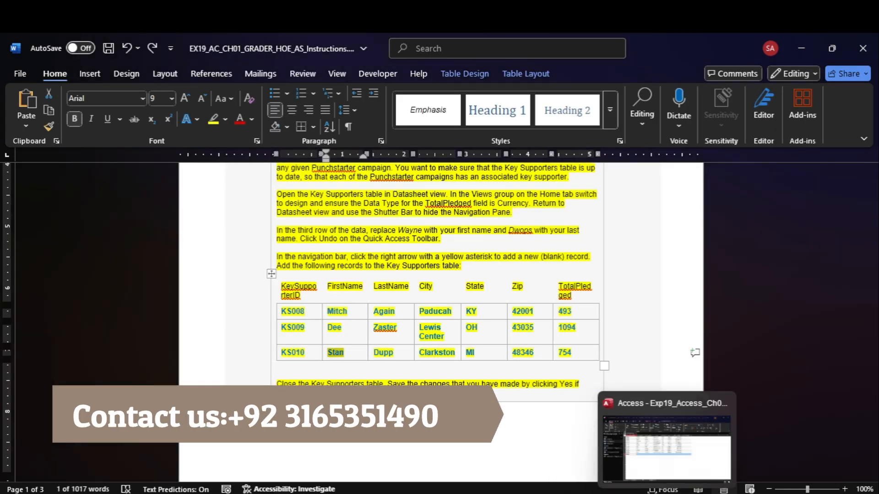
{"action": "left_click", "coordinate": [652, 451]}
{"action": "key", "text": "Tab"}
{"action": "type", "text": "Stan"}
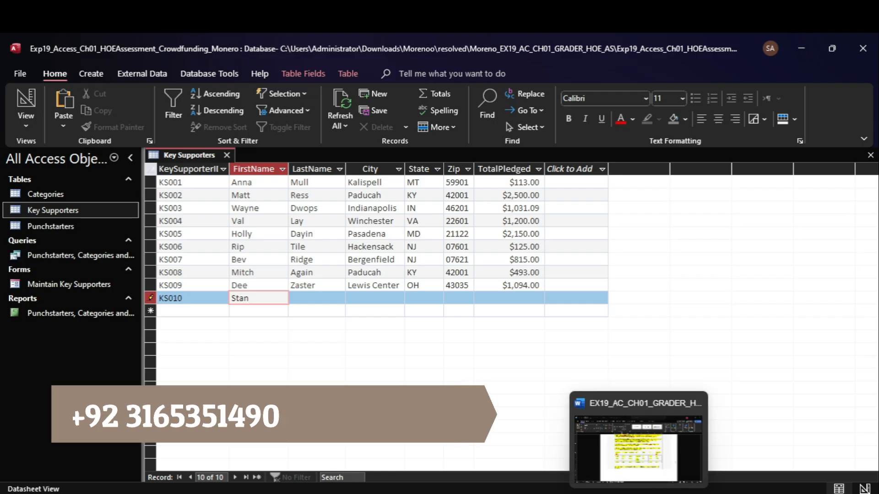
Fill in the LastName and City of the third new Access record with the values from the last row of the Word table.
{"action": "left_click", "coordinate": [626, 414]}
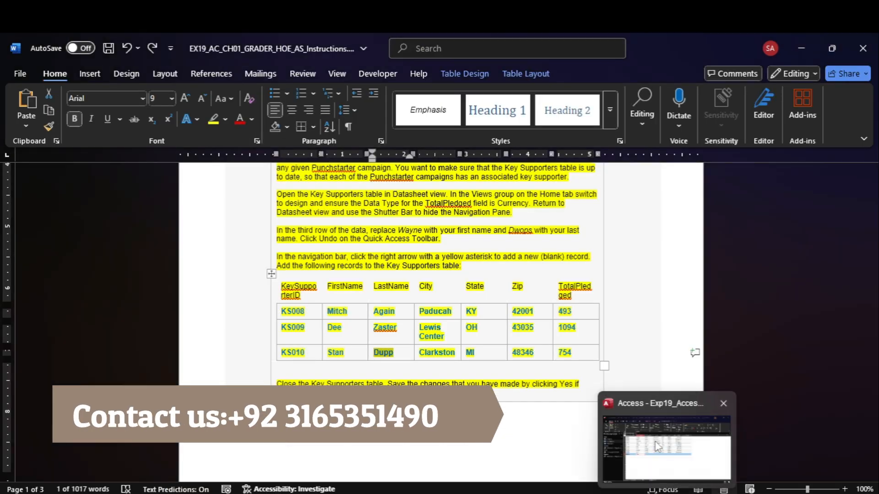
{"action": "left_click", "coordinate": [658, 446]}
{"action": "mouse_move", "coordinate": [638, 489]}
{"action": "left_click", "coordinate": [631, 444]}
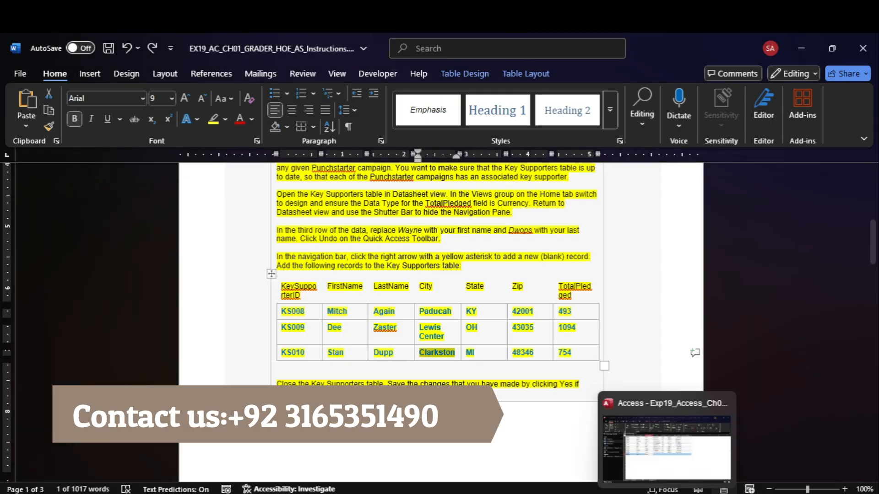
{"action": "left_click", "coordinate": [651, 428]}
{"action": "key", "text": "Tab"}
{"action": "key", "text": "ctrl+v"}
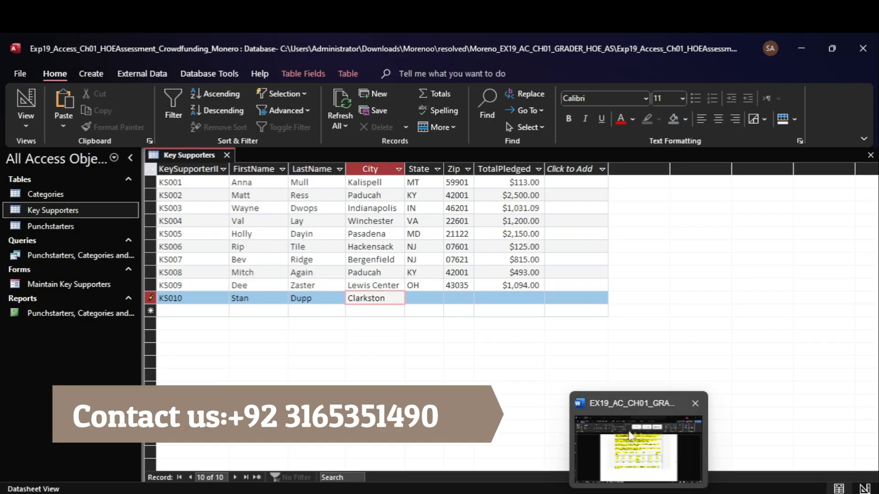
Fill in the State and Zip of the third new Access record with the values from the Word table.
{"action": "left_click", "coordinate": [636, 444]}
{"action": "left_click", "coordinate": [651, 457]}
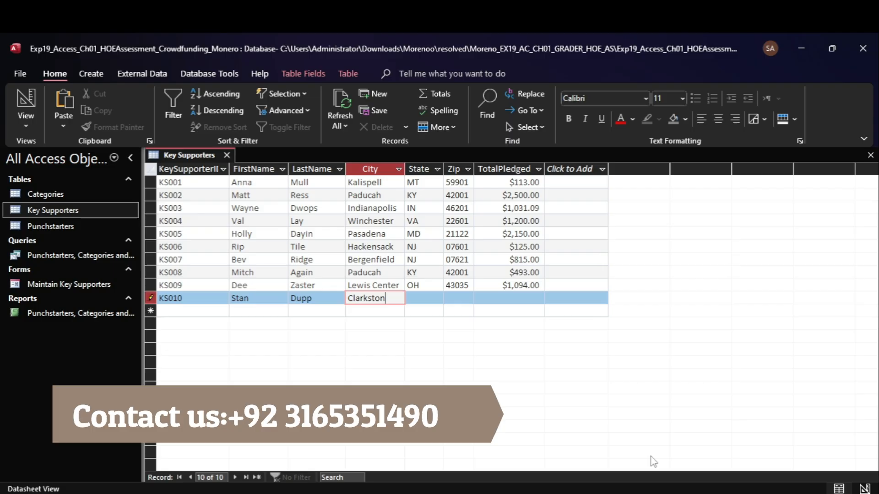
{"action": "key", "text": "ctrl+v"}
{"action": "left_click", "coordinate": [631, 434]}
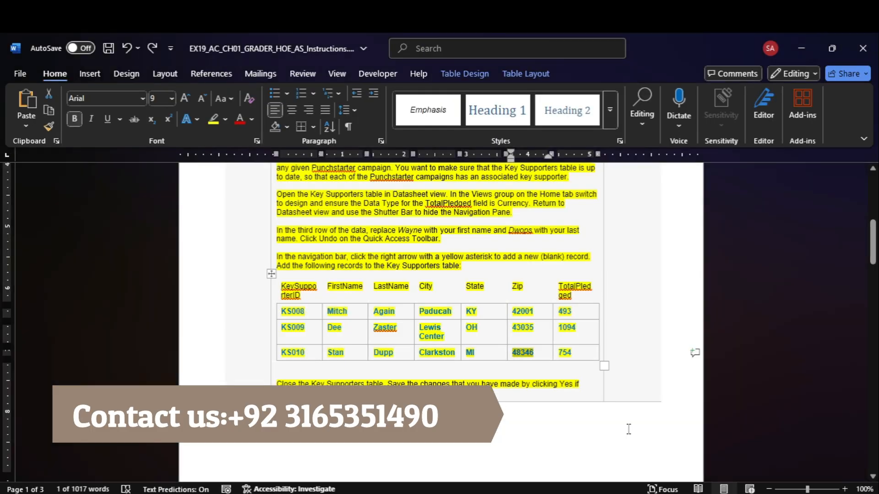
{"action": "left_click", "coordinate": [651, 444]}
{"action": "key", "text": "Tab"}
{"action": "key", "text": "ctrl+v"}
Copy the amount 754 from Word into the TotalPledged field of the third new Access record and save the record.
{"action": "left_click", "coordinate": [631, 419]}
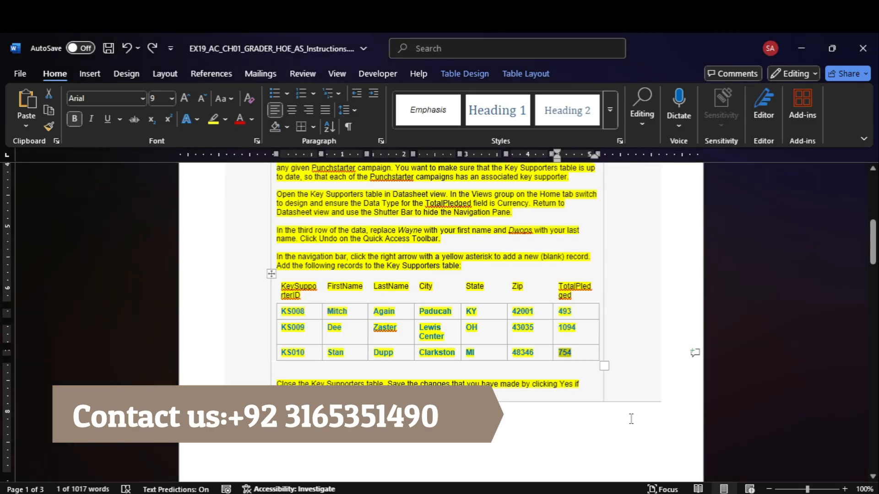
{"action": "left_click", "coordinate": [652, 438]}
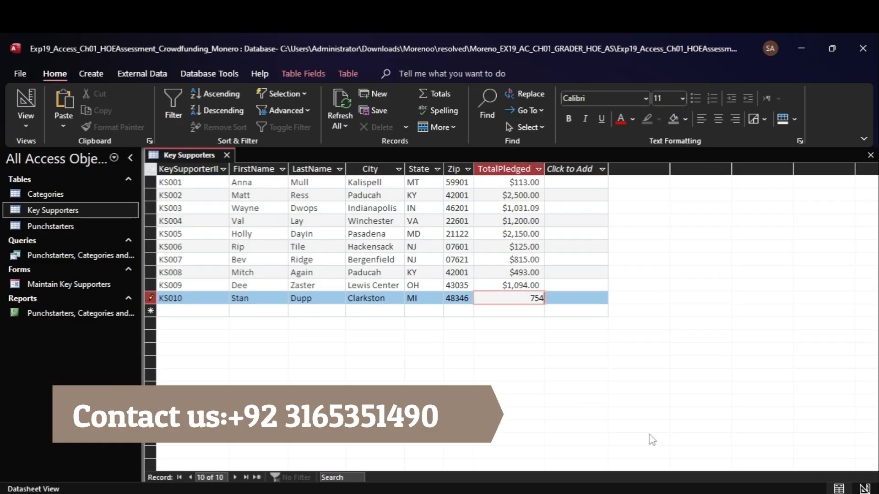
{"action": "left_click", "coordinate": [371, 259]}
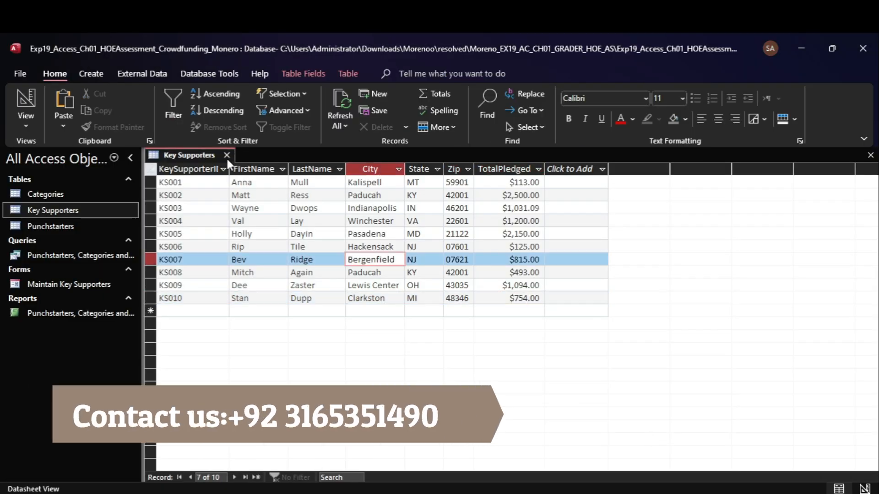
Close the Key Supporters table, reopening it once to check the saved records.
{"action": "left_click", "coordinate": [226, 156]}
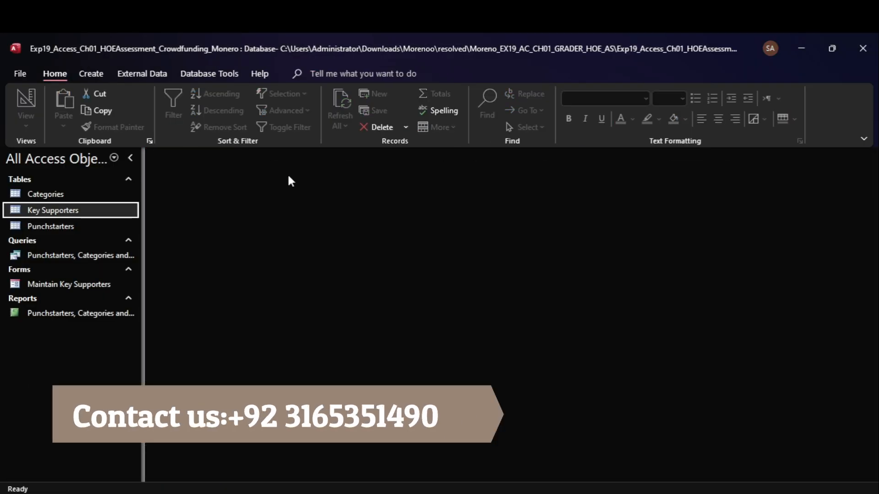
{"action": "right_click", "coordinate": [102, 209]}
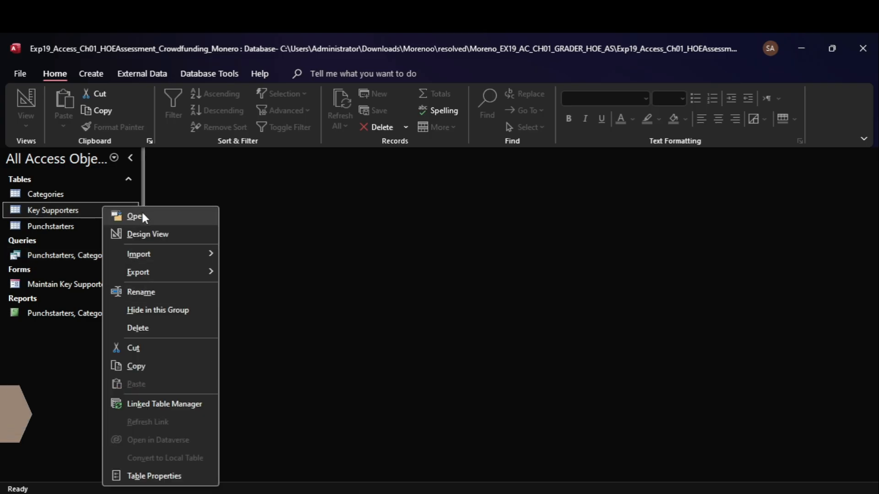
{"action": "left_click", "coordinate": [138, 215]}
{"action": "right_click", "coordinate": [189, 156]}
{"action": "left_click", "coordinate": [206, 166]}
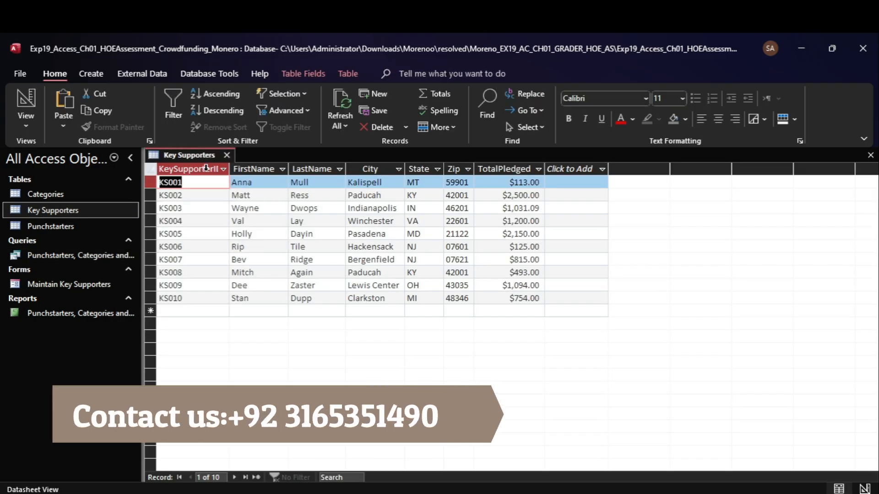
{"action": "left_click", "coordinate": [227, 155]}
Highlight all the step 3 instructions in the Word document in yellow.
{"action": "mouse_move", "coordinate": [639, 493]}
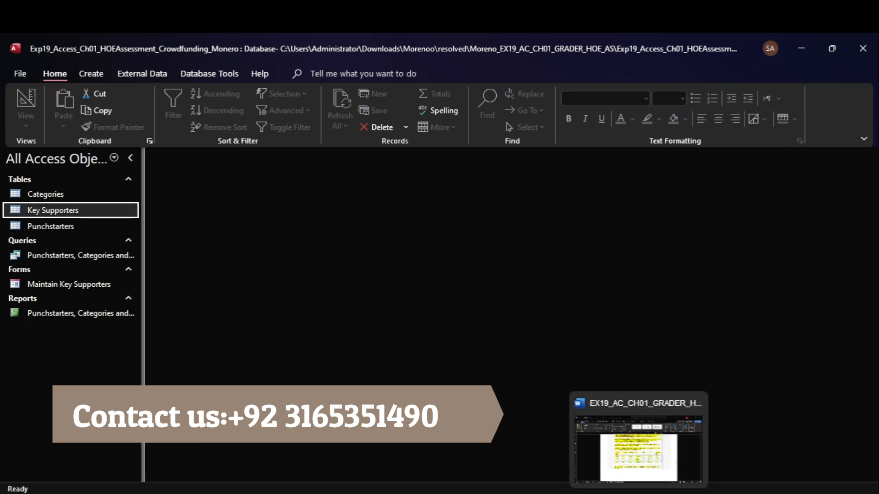
{"action": "left_click", "coordinate": [639, 451]}
{"action": "left_click_drag", "start_coordinate": [872, 236], "coordinate": [872, 305]}
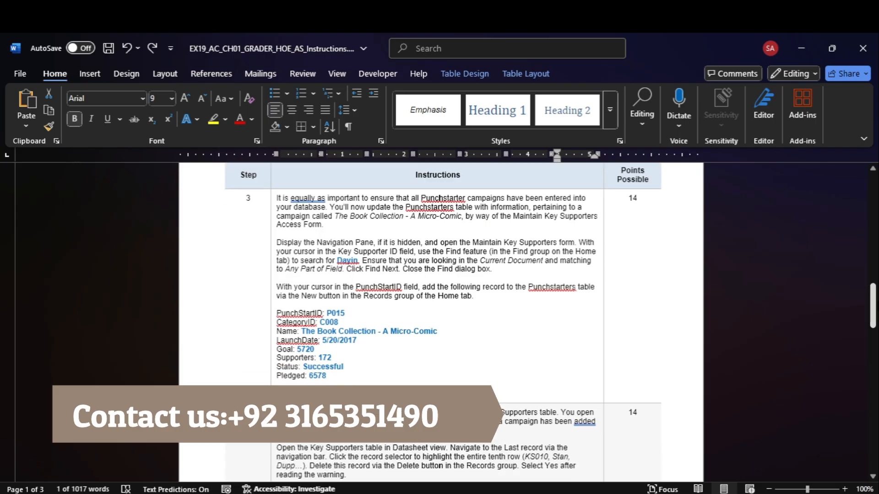
{"action": "left_click", "coordinate": [270, 220]}
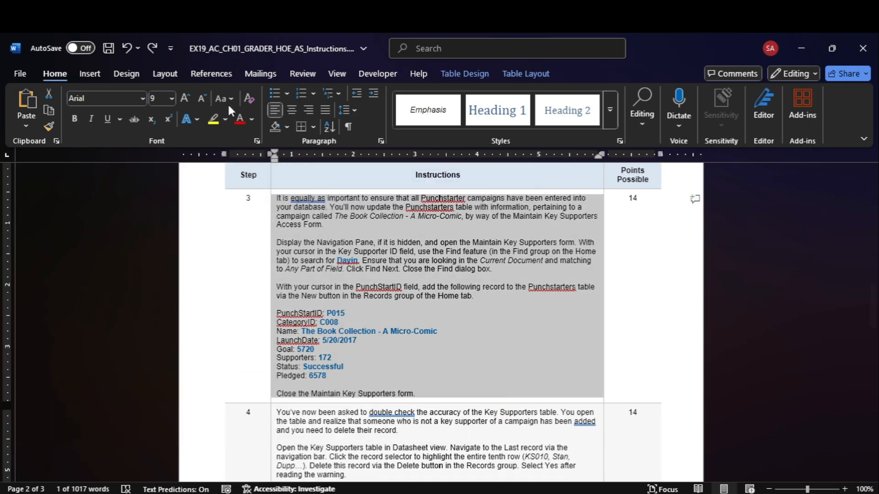
{"action": "left_click", "coordinate": [213, 123]}
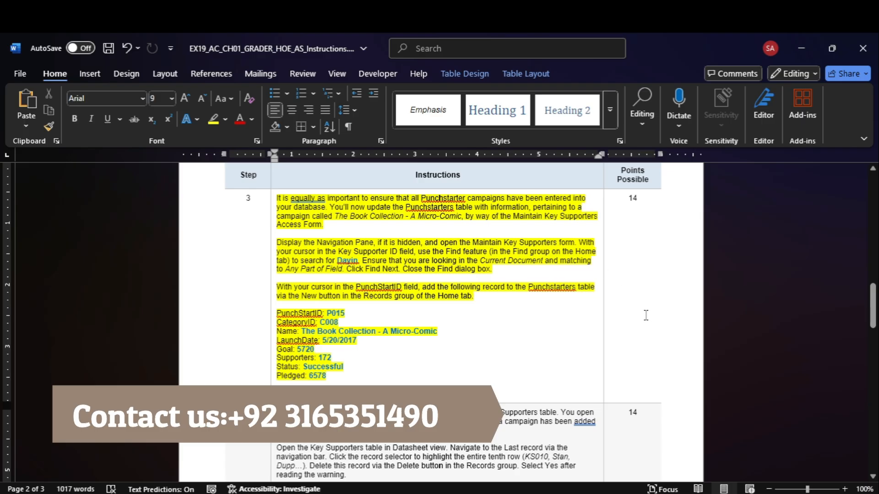
Open the Maintain Key Supporters form in Access and search its records for the last name copied from step 3 in Word.
{"action": "left_click", "coordinate": [659, 445]}
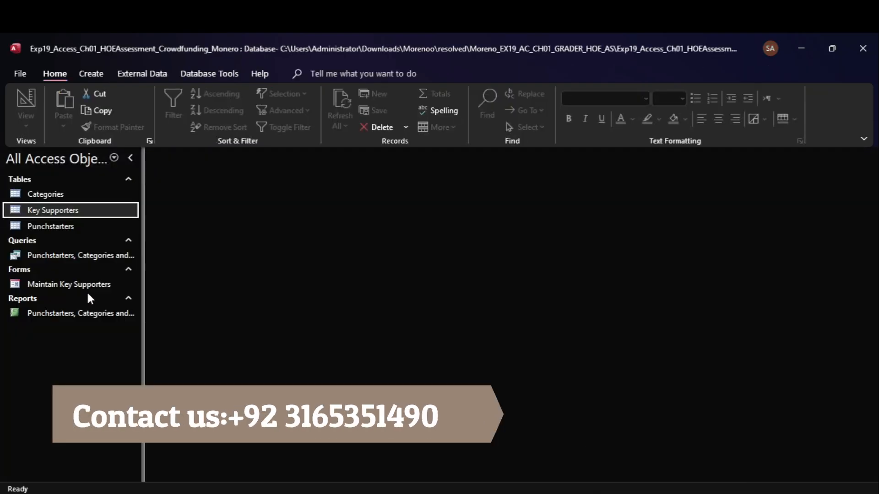
{"action": "double_click", "coordinate": [60, 286]}
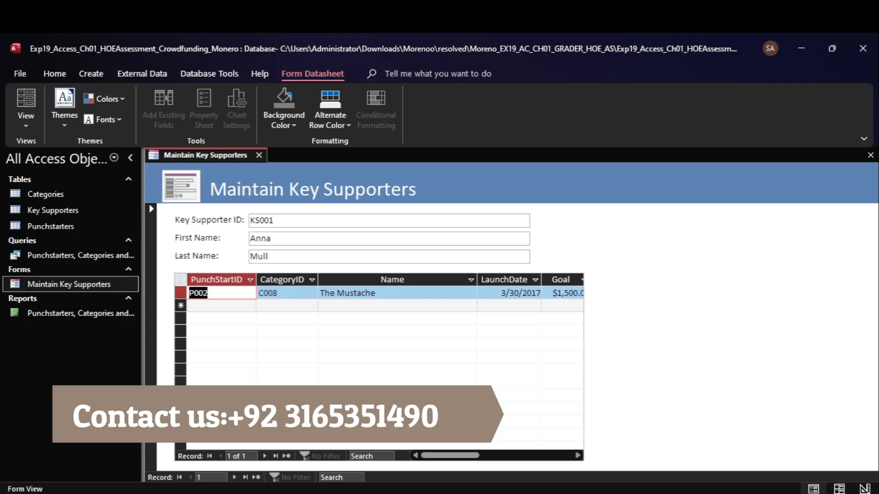
{"action": "left_click", "coordinate": [641, 439]}
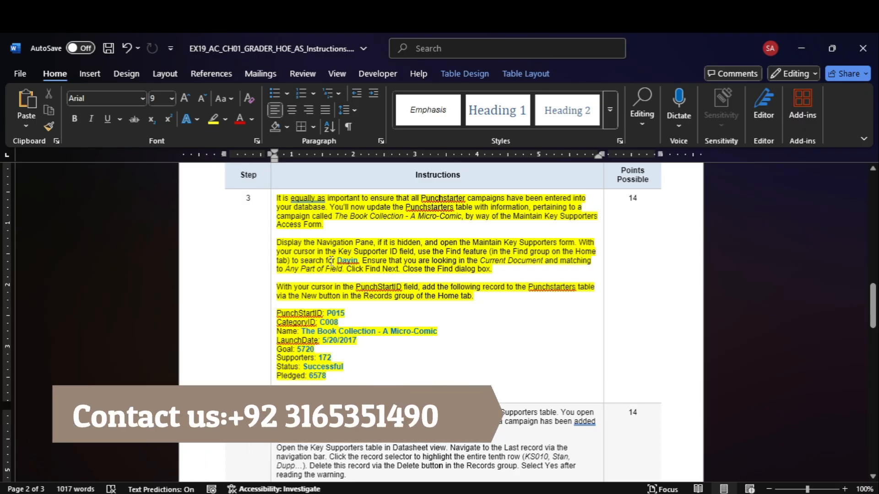
{"action": "double_click", "coordinate": [348, 261]}
{"action": "key", "text": "ctrl+c"}
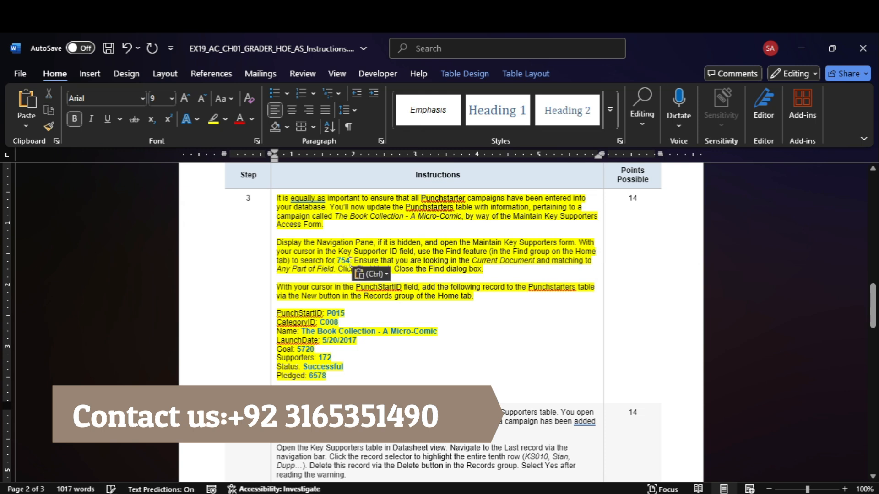
{"action": "mouse_move", "coordinate": [662, 493]}
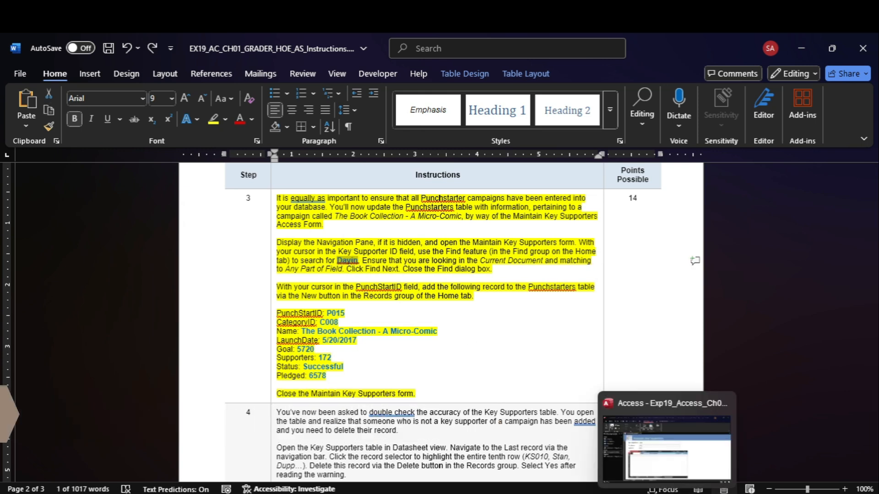
{"action": "left_click", "coordinate": [659, 462]}
{"action": "key", "text": "ctrl+v"}
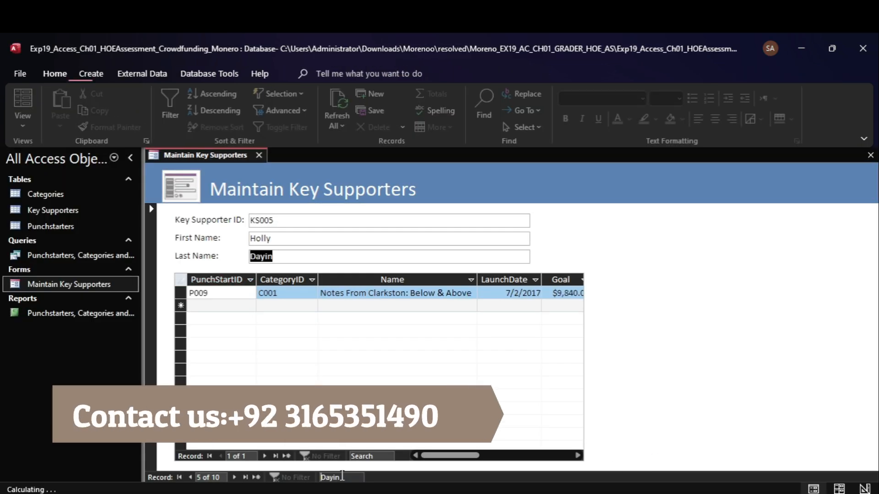
Recheck step 3 in Word, then run Find Next for the same last name across the current document, matching any part of field.
{"action": "mouse_move", "coordinate": [636, 493]}
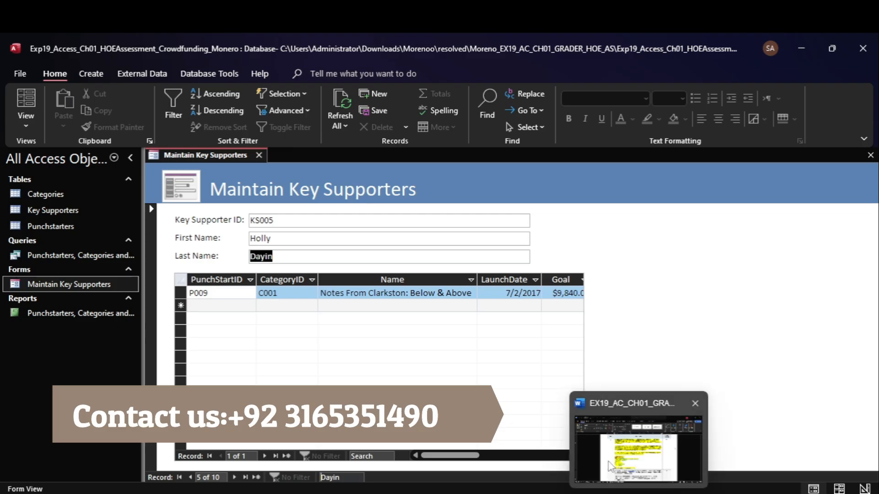
{"action": "left_click", "coordinate": [636, 449]}
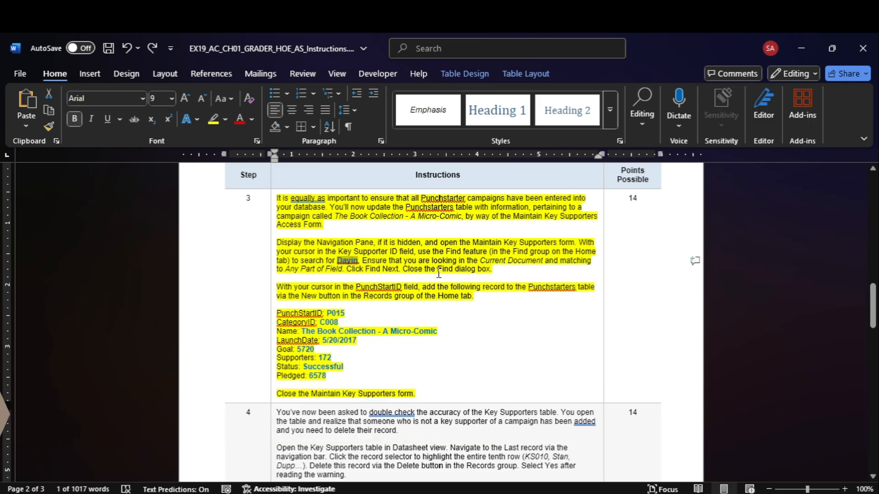
{"action": "mouse_move", "coordinate": [666, 492]}
{"action": "left_click", "coordinate": [639, 450]}
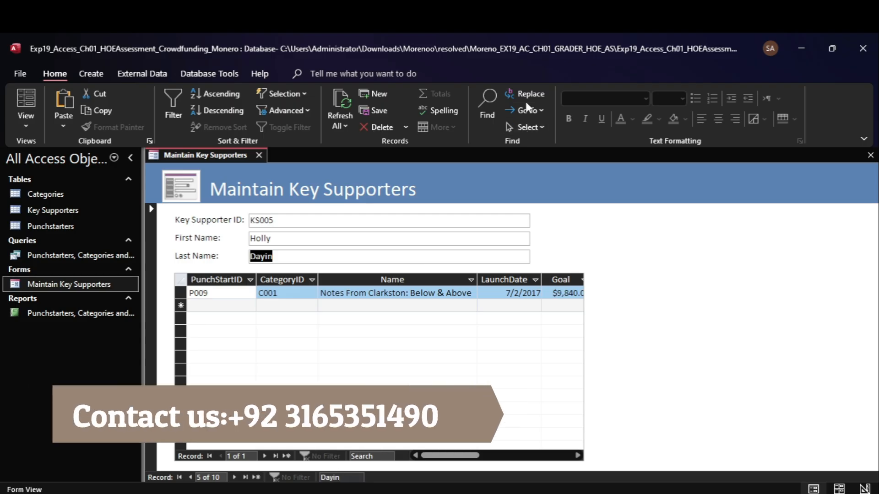
{"action": "left_click", "coordinate": [481, 109]}
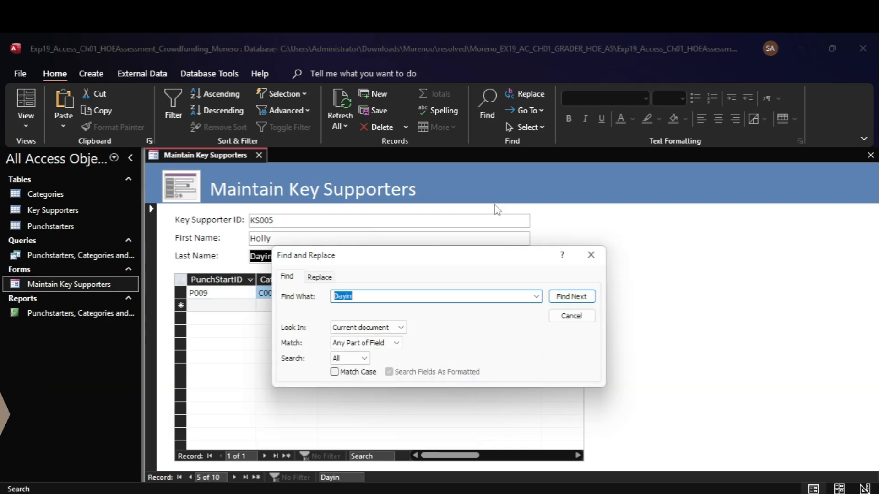
{"action": "left_click", "coordinate": [573, 297]}
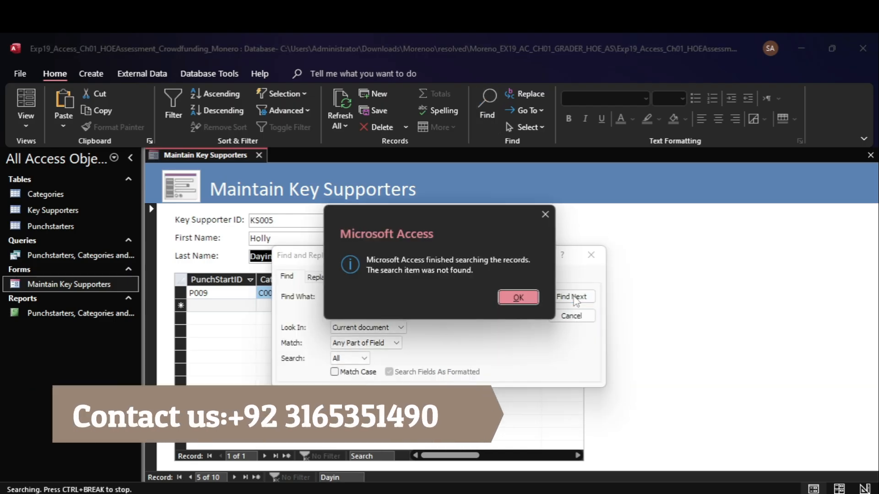
{"action": "left_click", "coordinate": [517, 297]}
{"action": "left_click", "coordinate": [570, 315]}
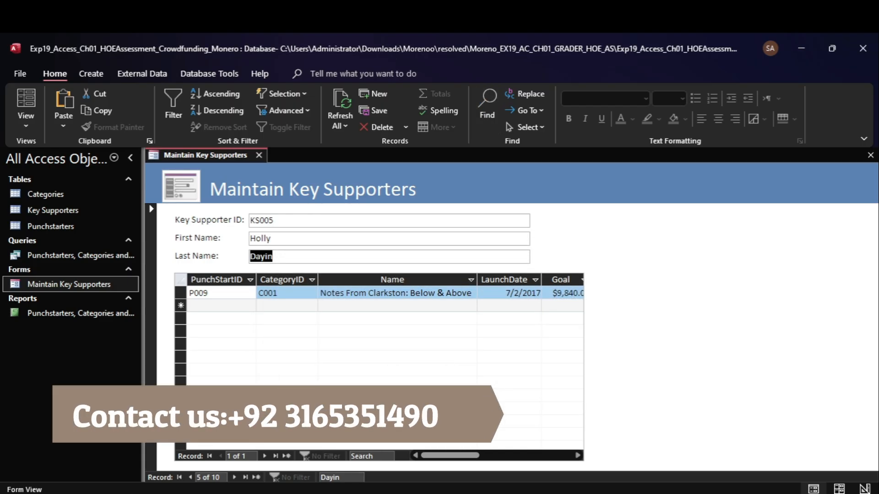
Start a new Punchstarters record in the form's subform with PunchStartID P015 copied from Word.
{"action": "key", "text": "alt+Tab"}
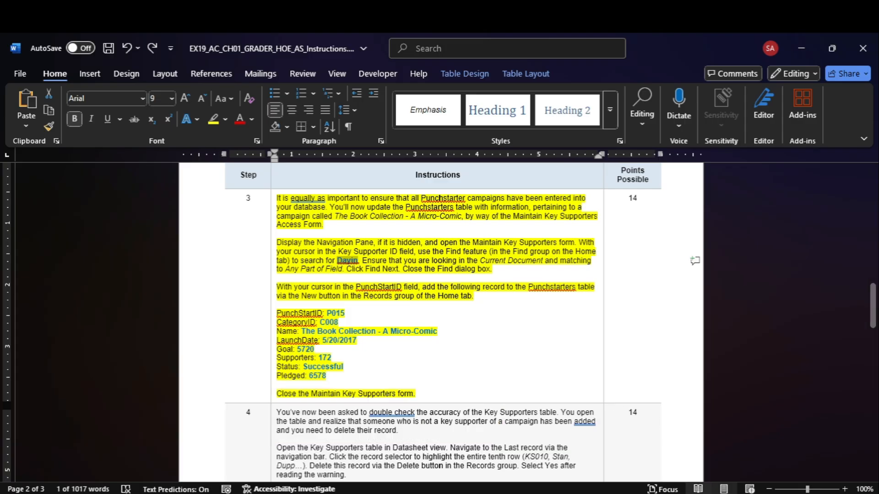
{"action": "left_click", "coordinate": [666, 458]}
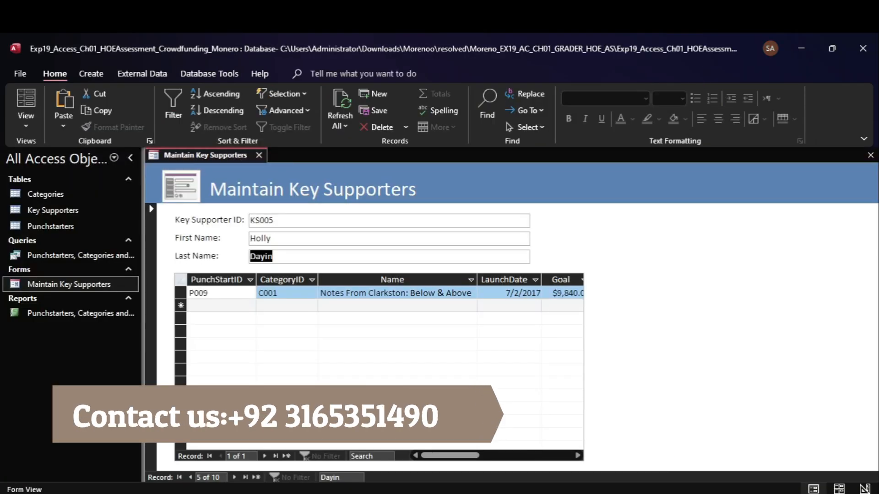
{"action": "left_click", "coordinate": [233, 304]}
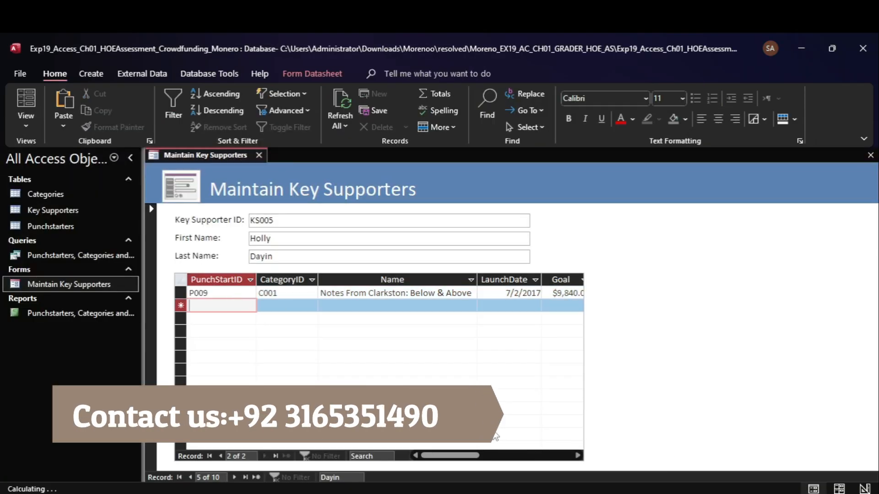
{"action": "left_click", "coordinate": [601, 444]}
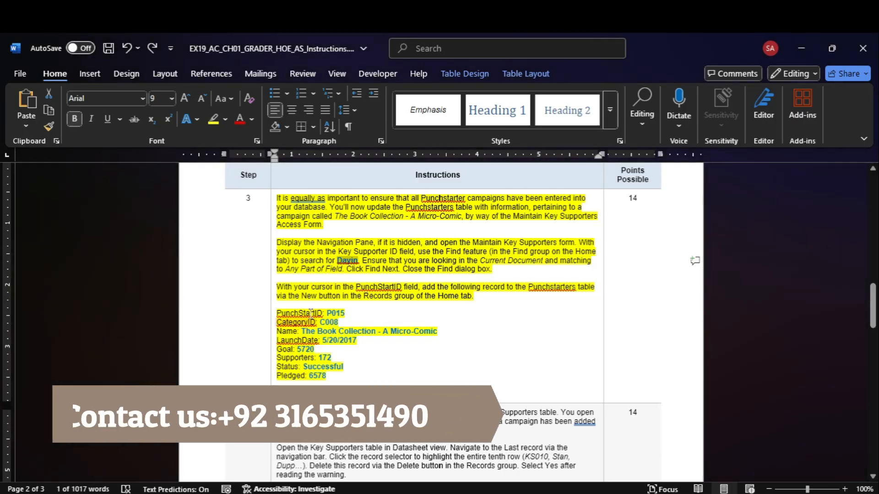
{"action": "double_click", "coordinate": [330, 313]}
{"action": "key", "text": "ctrl+c"}
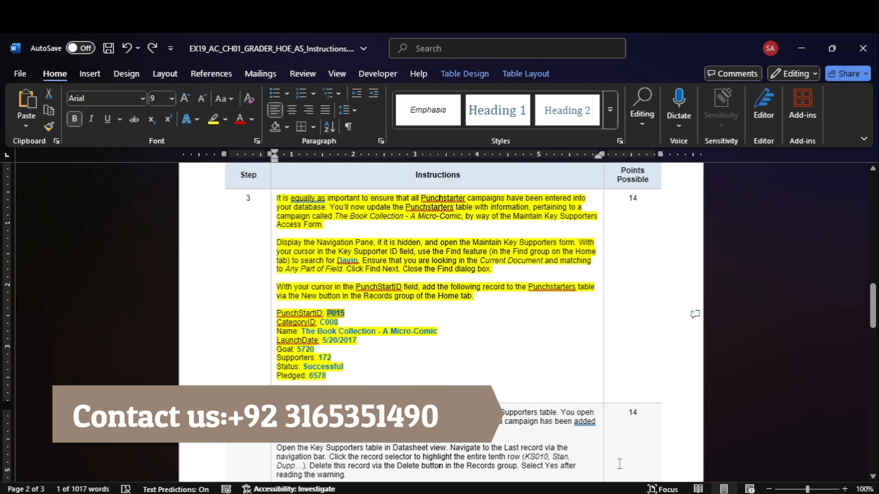
{"action": "left_click", "coordinate": [632, 421]}
{"action": "key", "text": "ctrl+v"}
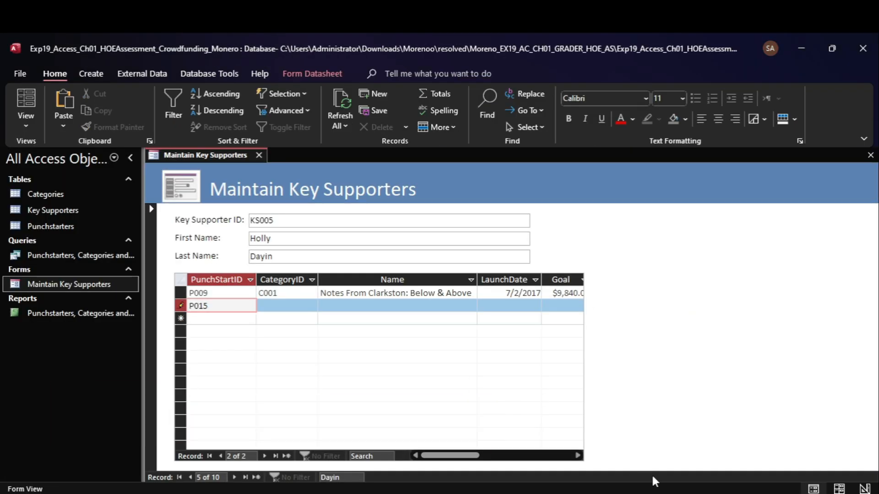
Look up the CategoryID in the Word instructions and enter C008 as the CategoryID of the new P015 record in Access.
{"action": "left_click", "coordinate": [639, 435]}
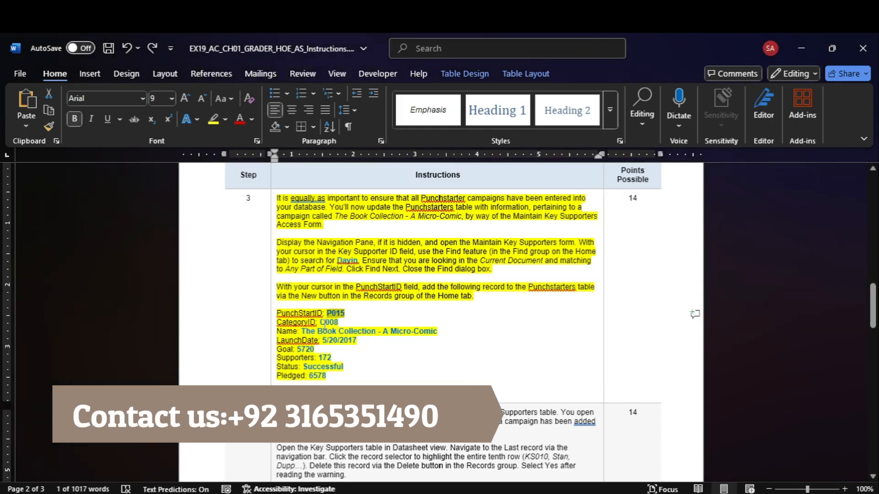
{"action": "mouse_move", "coordinate": [666, 492]}
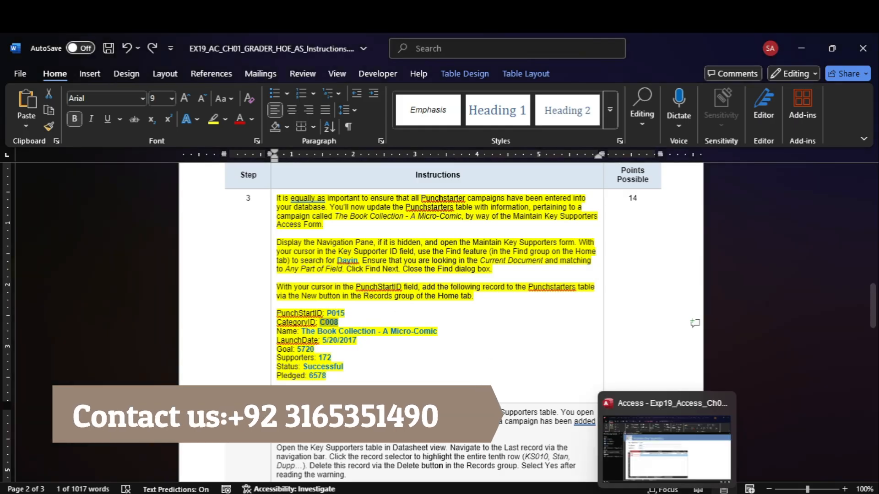
{"action": "left_click", "coordinate": [659, 454]}
{"action": "key", "text": "Tab"}
{"action": "type", "text": "C008"}
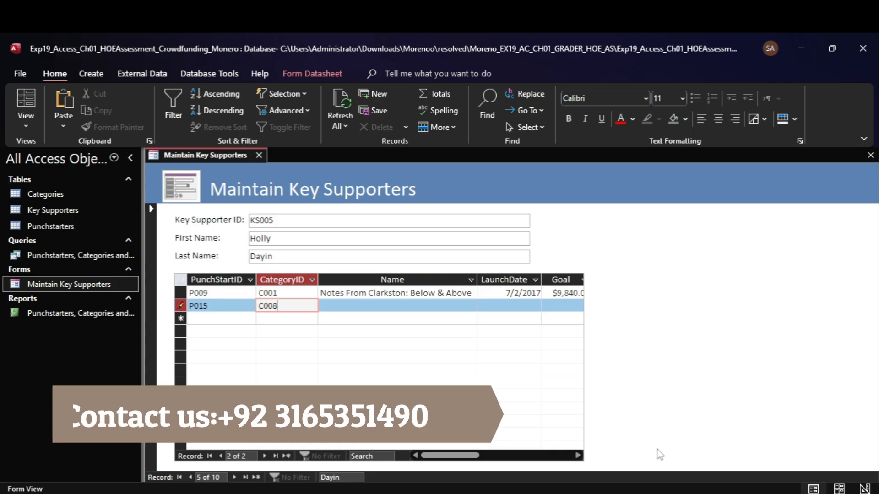
Restore the removed CategoryID value C008 in Word, and copy The Book Collection - A Micro-Comic into the record's Name field in Access.
{"action": "mouse_move", "coordinate": [650, 492]}
{"action": "left_click", "coordinate": [636, 440]}
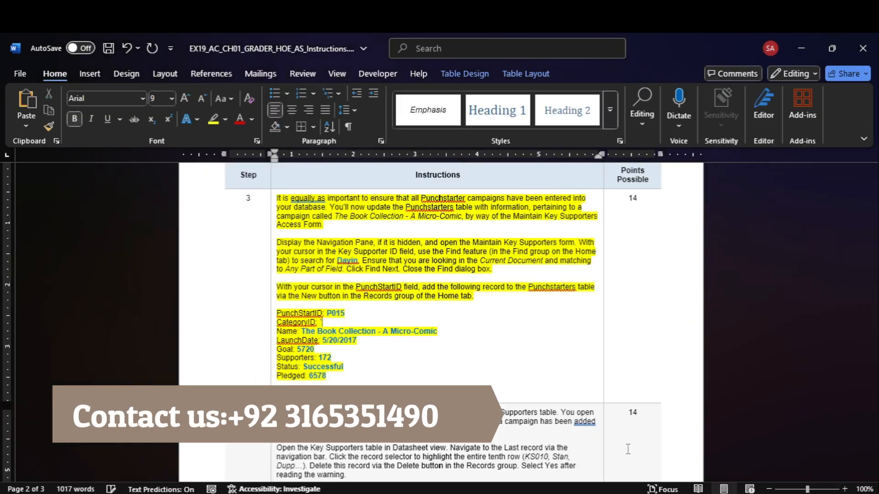
{"action": "type", "text": "C008"}
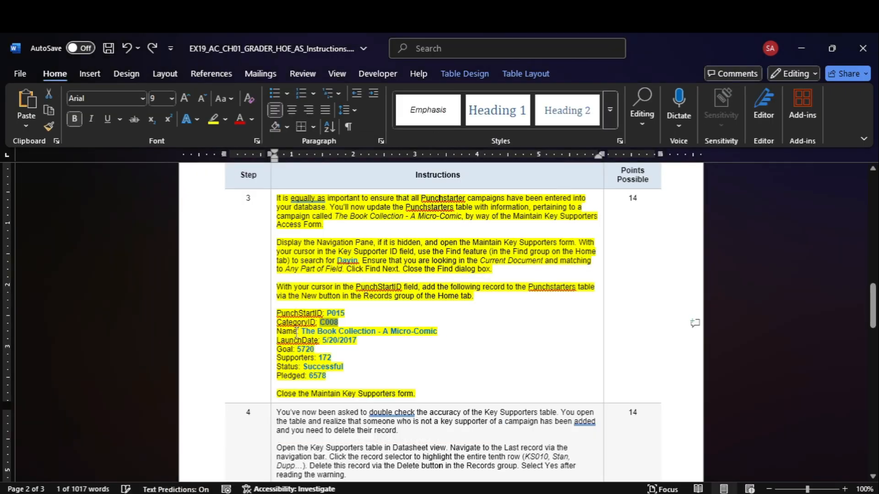
{"action": "left_click_drag", "start_coordinate": [308, 332], "coordinate": [437, 335]}
{"action": "key", "text": "ctrl+c"}
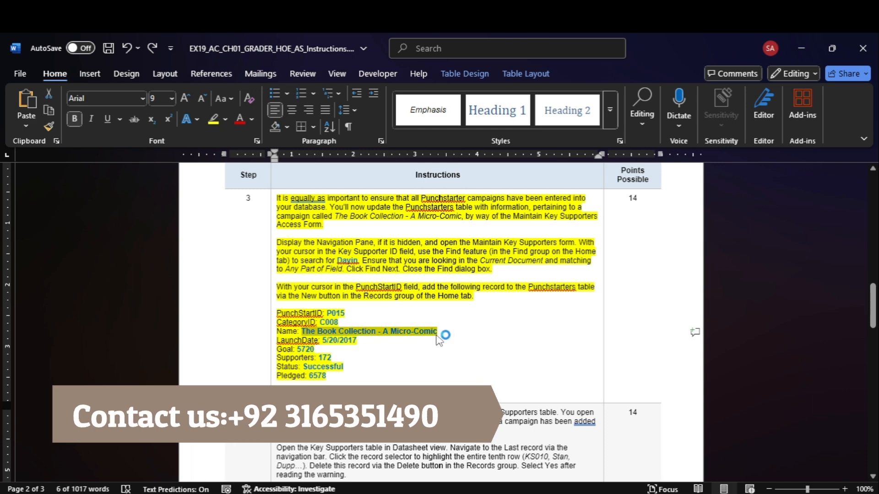
{"action": "mouse_move", "coordinate": [662, 486]}
{"action": "left_click", "coordinate": [649, 428]}
{"action": "key", "text": "ctrl+v"}
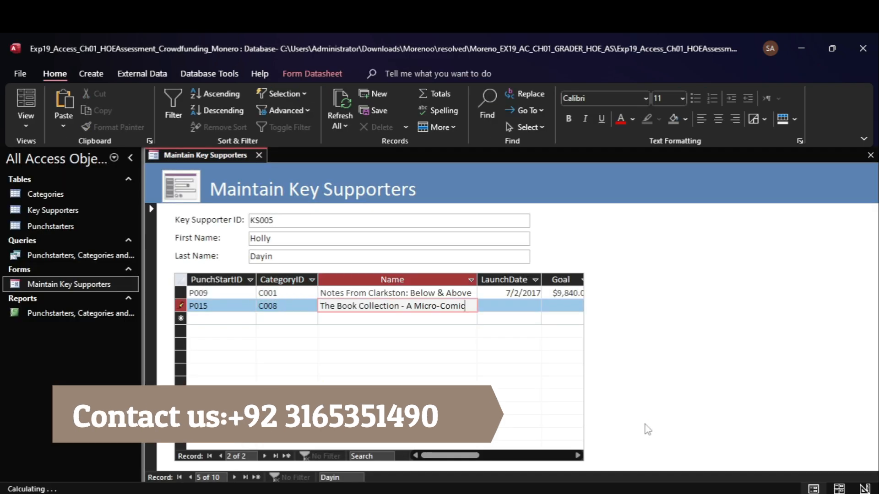
Copy LaunchDate 5/20/2017 and Goal 5720 from the Word instructions into the P015 record in Access.
{"action": "left_click", "coordinate": [623, 441]}
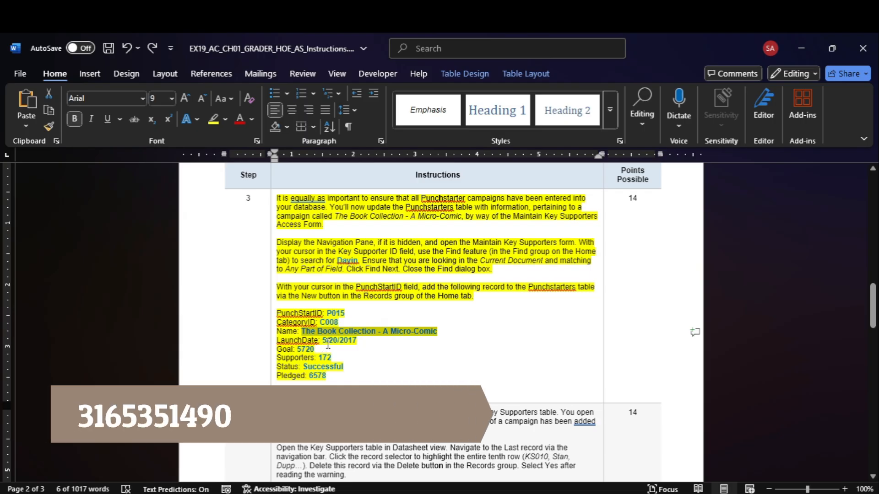
{"action": "left_click_drag", "start_coordinate": [322, 341], "coordinate": [360, 341]}
{"action": "key", "text": "ctrl+c"}
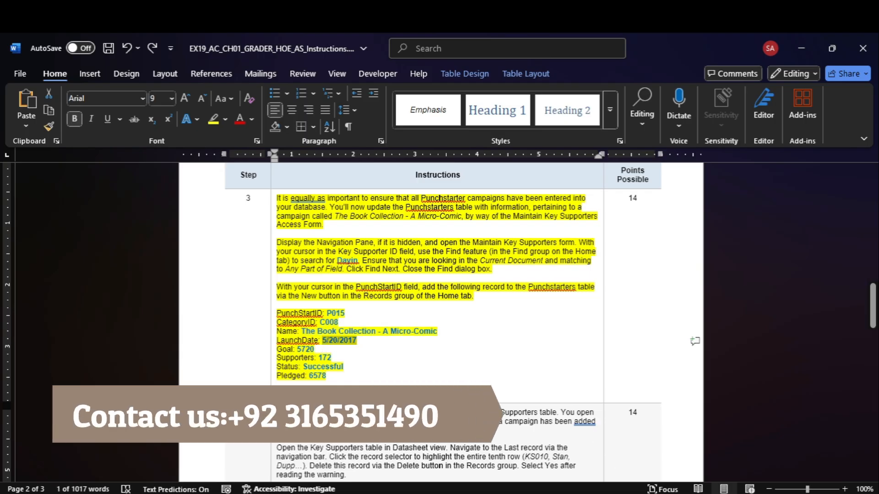
{"action": "left_click", "coordinate": [648, 451]}
{"action": "key", "text": "ctrl+v"}
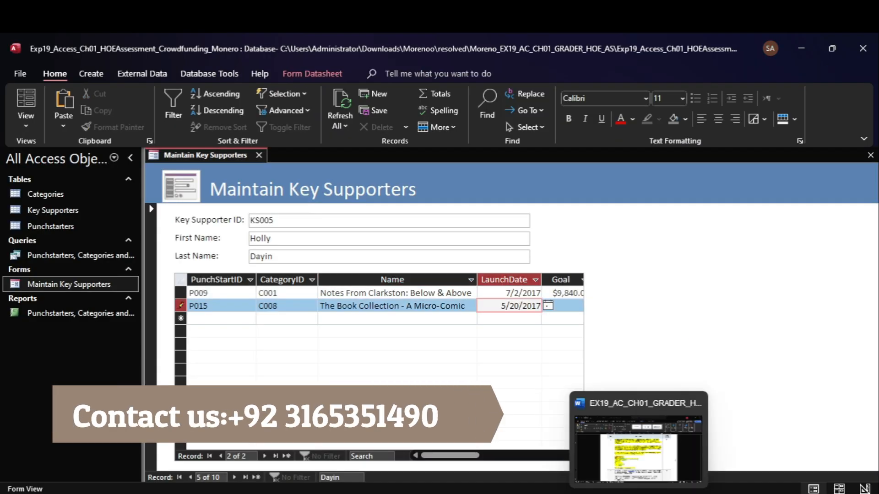
{"action": "left_click", "coordinate": [639, 449]}
{"action": "double_click", "coordinate": [307, 349]}
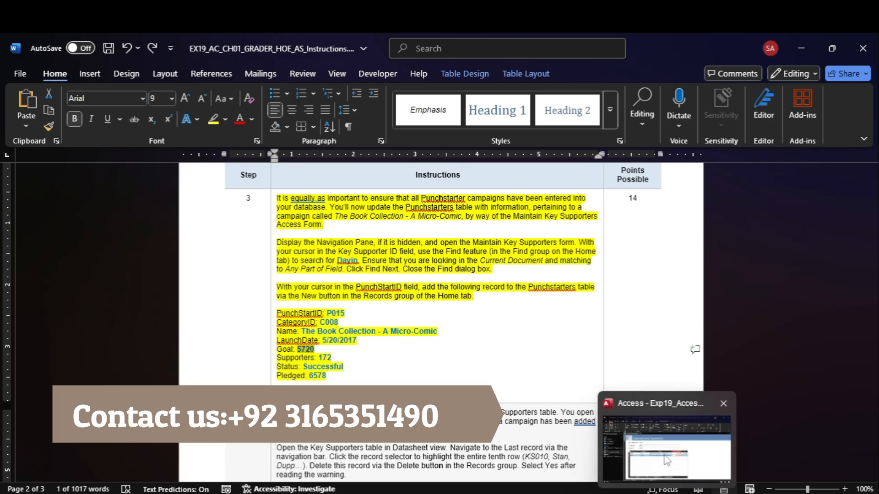
{"action": "left_click", "coordinate": [667, 460]}
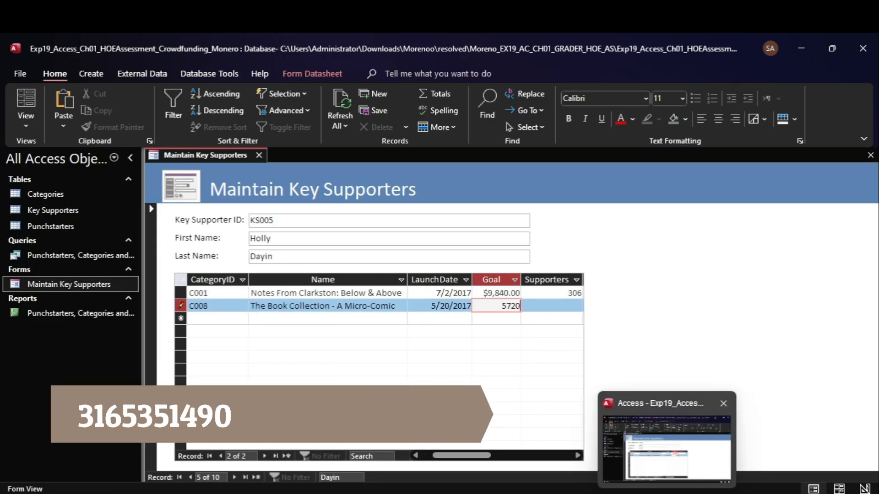
Fill in Supporters 172 and Status Successful for the P015 record in Access, taking the values from Word.
{"action": "left_click", "coordinate": [629, 448]}
{"action": "left_click_drag", "start_coordinate": [319, 357], "coordinate": [324, 358]}
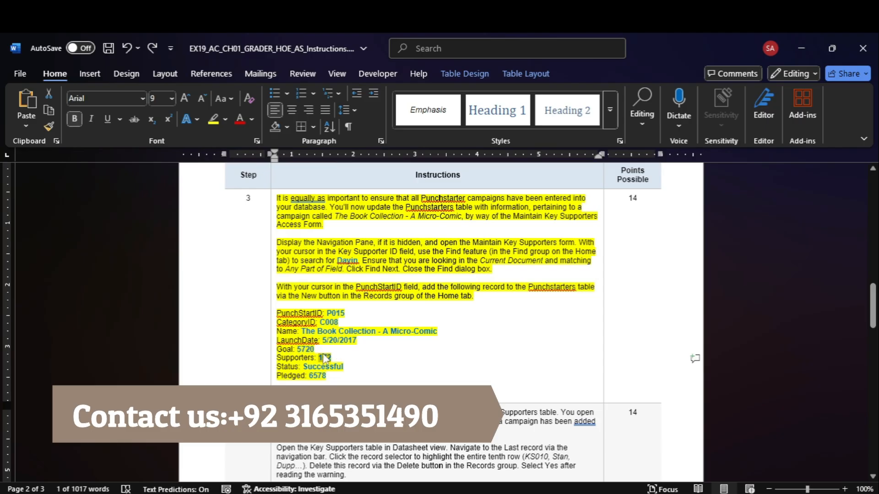
{"action": "left_click", "coordinate": [644, 454]}
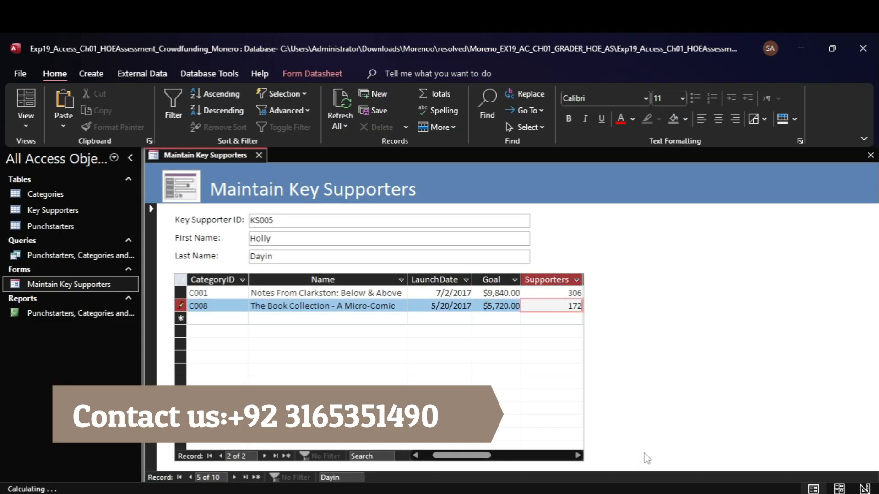
{"action": "left_click", "coordinate": [632, 446]}
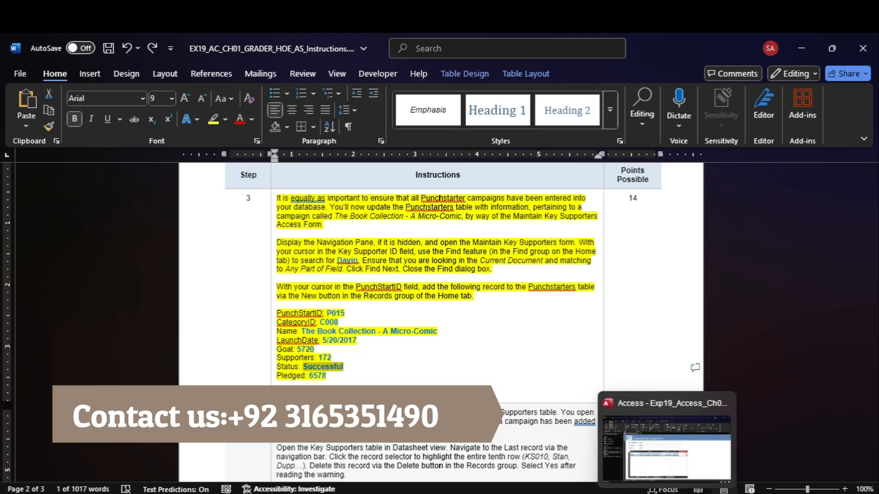
{"action": "left_click", "coordinate": [650, 454]}
{"action": "key", "text": "Tab"}
{"action": "type", "text": "Successful"}
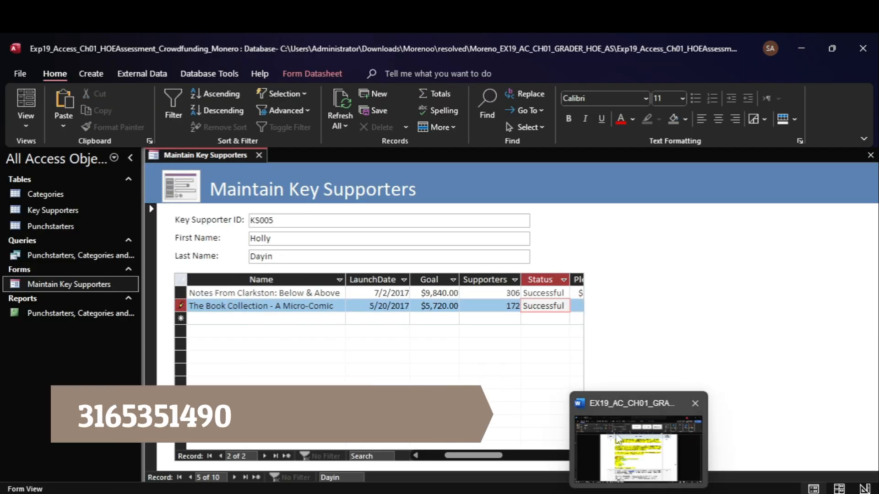
Copy the Pledged amount 6578 from Word into the P015 record's Pledged field in Access.
{"action": "left_click", "coordinate": [628, 446]}
{"action": "double_click", "coordinate": [316, 375]}
{"action": "key", "text": "ctrl+c"}
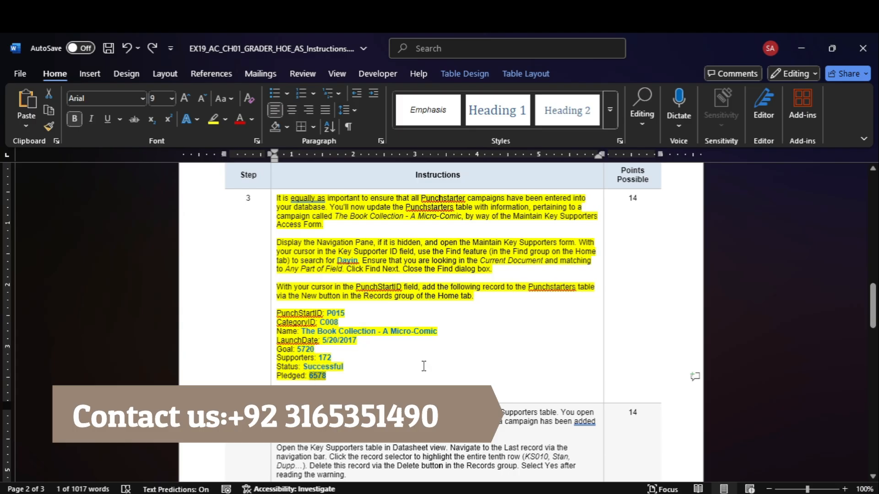
{"action": "left_click", "coordinate": [669, 444]}
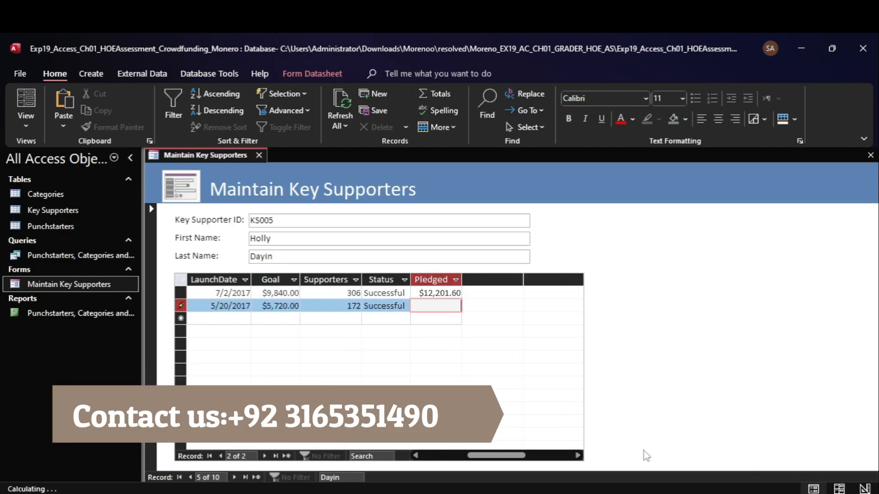
{"action": "key", "text": "ctrl+v"}
Switch to Word and highlight all the step 4 instructions in yellow.
{"action": "mouse_move", "coordinate": [639, 492]}
{"action": "left_click", "coordinate": [639, 447]}
{"action": "mouse_move", "coordinate": [872, 305]}
{"action": "left_mouse_down"}
{"action": "mouse_move", "coordinate": [873, 402]}
{"action": "mouse_move", "coordinate": [871, 304]}
{"action": "left_mouse_up"}
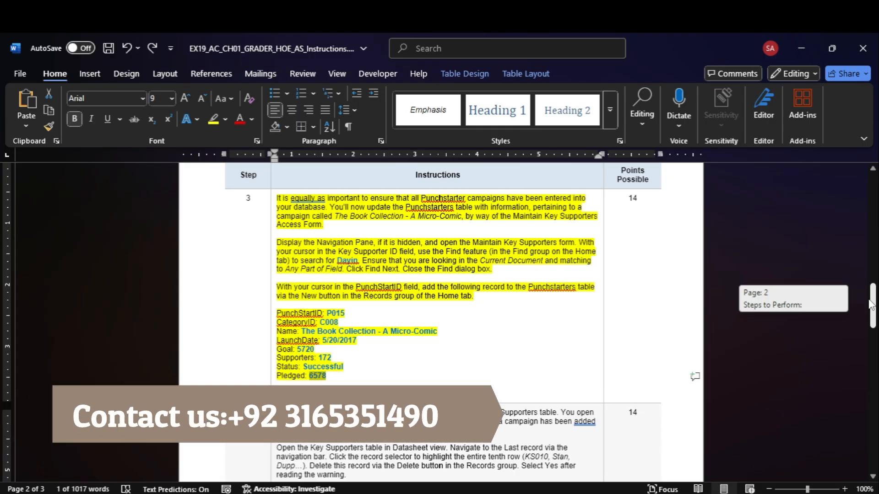
{"action": "left_click_drag", "start_coordinate": [871, 304], "coordinate": [872, 330]}
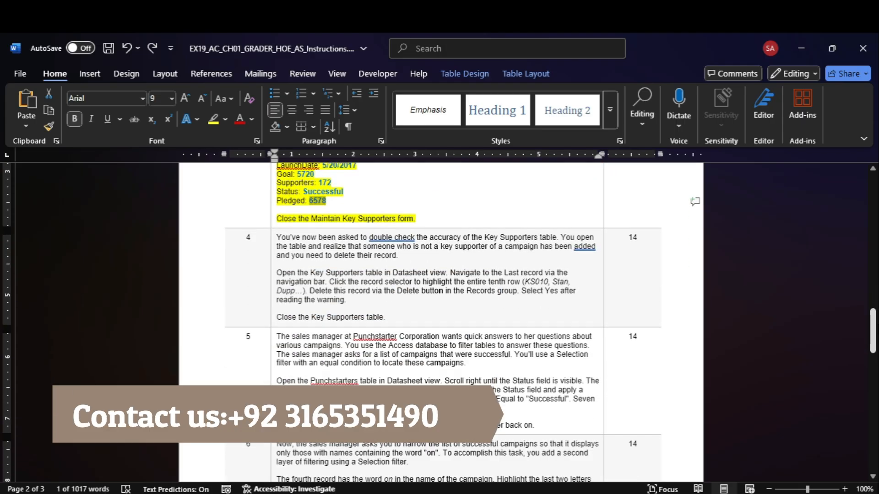
{"action": "left_click", "coordinate": [274, 247]}
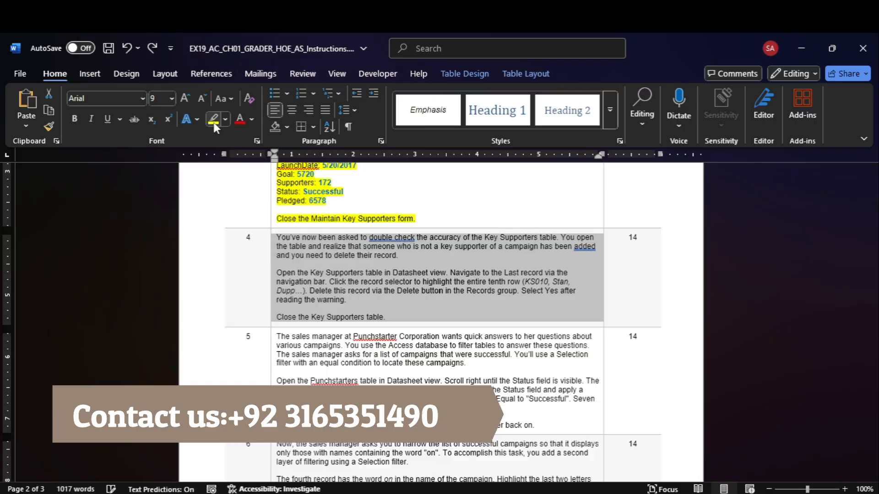
{"action": "left_click", "coordinate": [214, 123]}
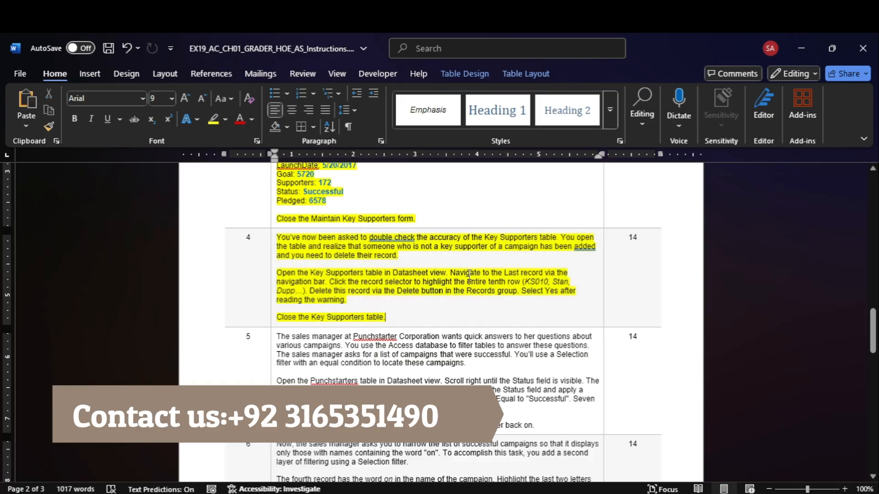
Return to Access, then save and close the Maintain Key Supporters form.
{"action": "mouse_move", "coordinate": [666, 493]}
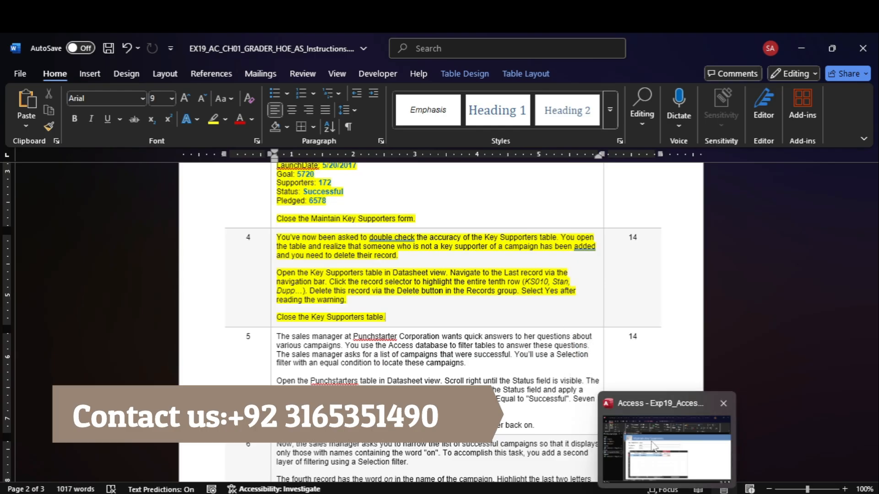
{"action": "left_click", "coordinate": [666, 446]}
{"action": "right_click", "coordinate": [241, 161]}
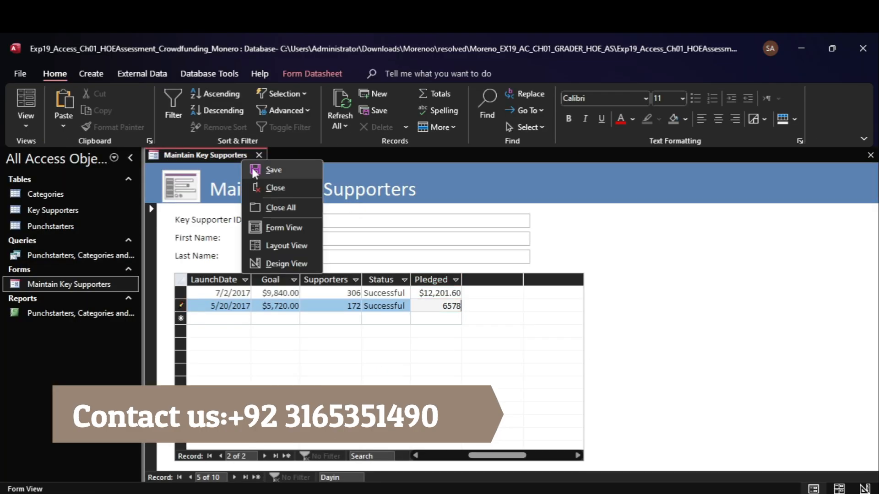
{"action": "left_click", "coordinate": [256, 167]}
{"action": "left_click", "coordinate": [258, 155]}
Open the Key Supporters table in Datasheet view and delete its tenth and last record, confirming the deletion.
{"action": "double_click", "coordinate": [95, 213]}
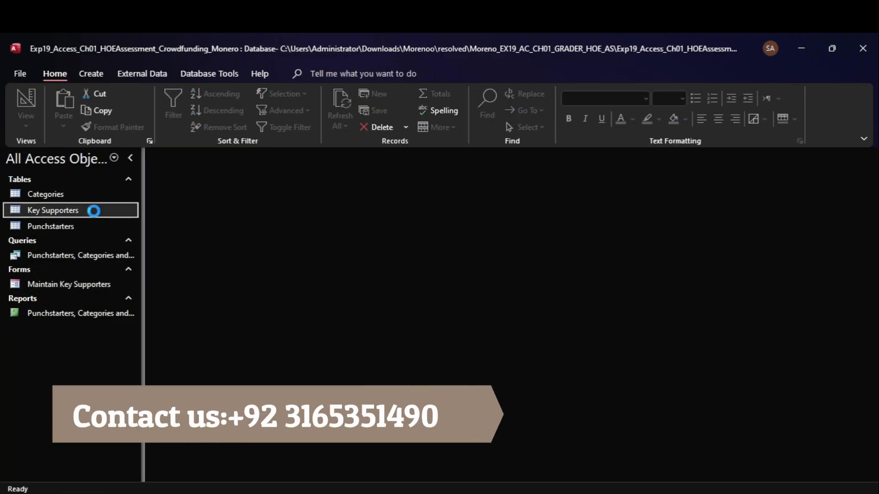
{"action": "left_click", "coordinate": [151, 298]}
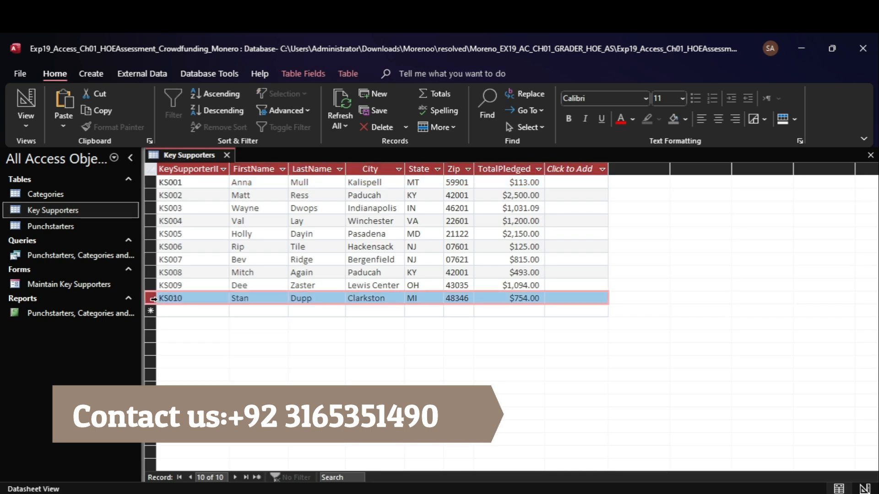
{"action": "right_click", "coordinate": [152, 298]}
{"action": "left_click", "coordinate": [187, 326]}
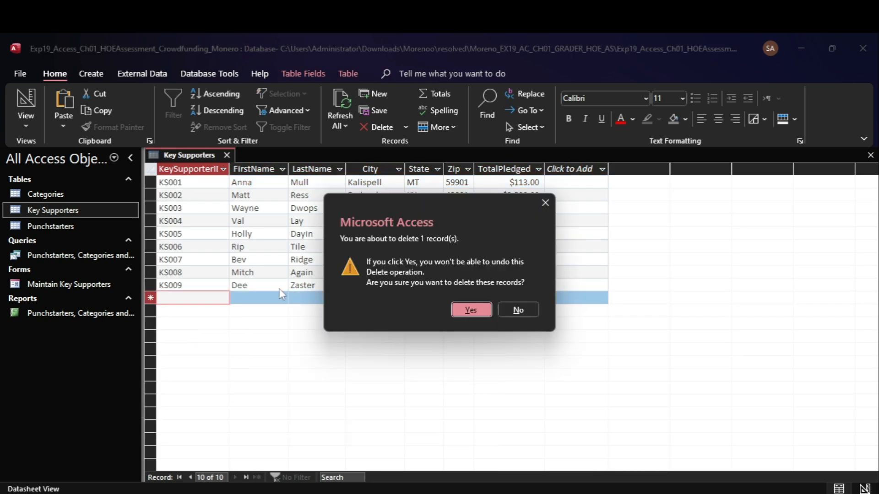
{"action": "left_click", "coordinate": [473, 313]}
Recheck step 4 in Word, then close the Key Supporters table in Access.
{"action": "mouse_move", "coordinate": [636, 493]}
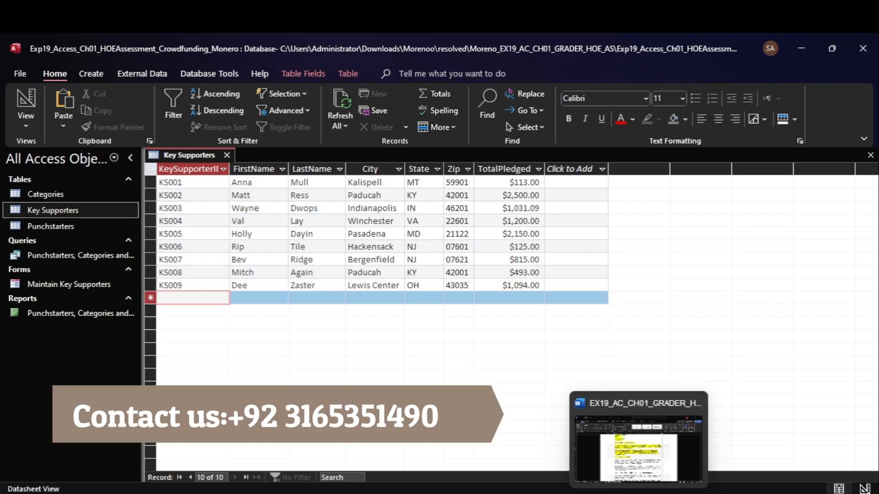
{"action": "left_click", "coordinate": [623, 476]}
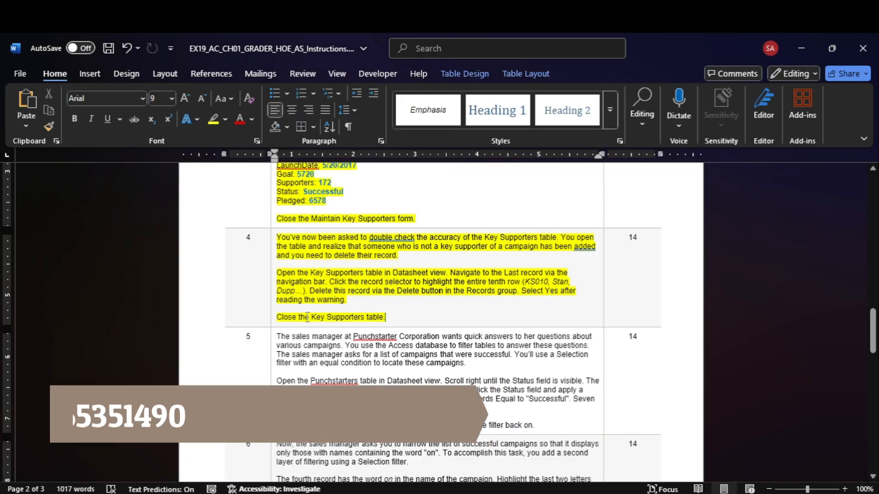
{"action": "left_click", "coordinate": [662, 430]}
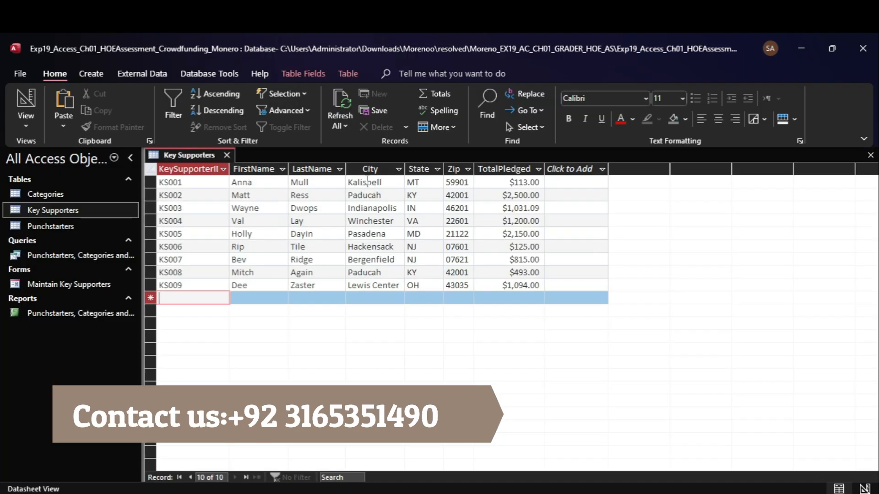
{"action": "left_click", "coordinate": [227, 155]}
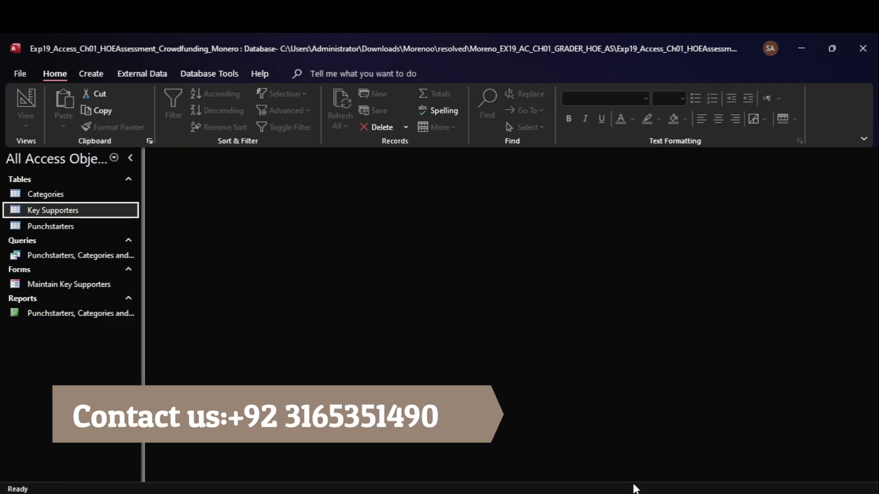
Highlight all the step 1 instructions in yellow in the Word document, then minimize Word.
{"action": "mouse_move", "coordinate": [636, 489]}
{"action": "left_click", "coordinate": [637, 440]}
{"action": "left_click_drag", "start_coordinate": [873, 311], "coordinate": [861, 165]}
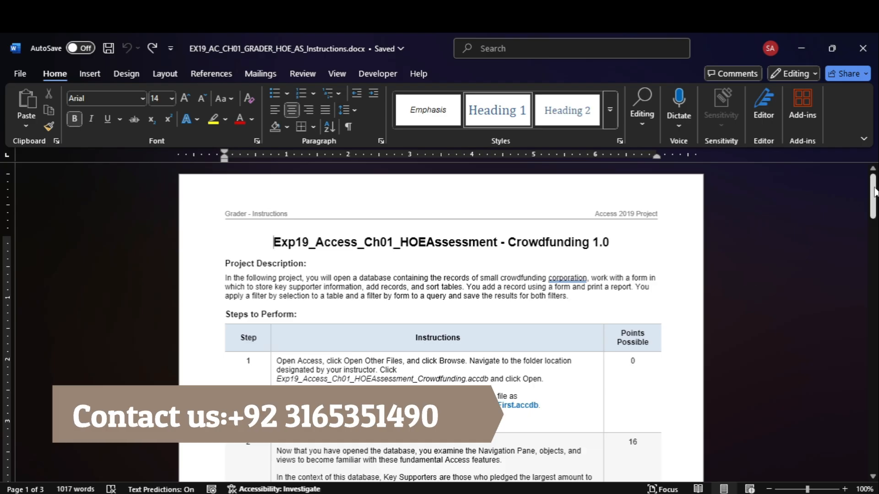
{"action": "left_click_drag", "start_coordinate": [874, 192], "coordinate": [875, 212]}
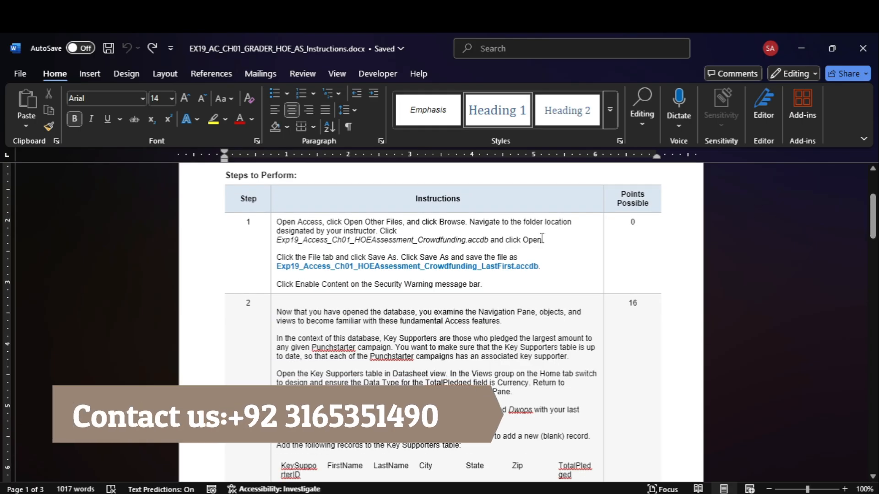
{"action": "left_click", "coordinate": [273, 233]}
{"action": "left_click", "coordinate": [213, 121]}
{"action": "left_click", "coordinate": [521, 283]}
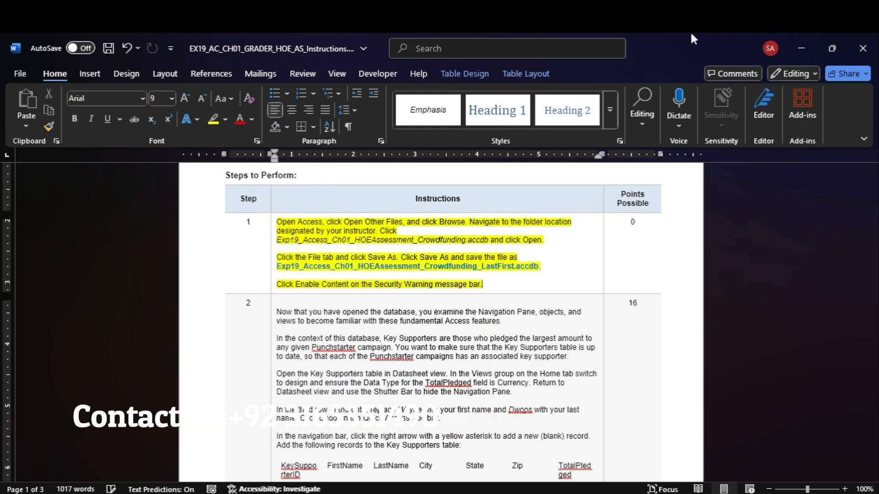
{"action": "left_click", "coordinate": [801, 48]}
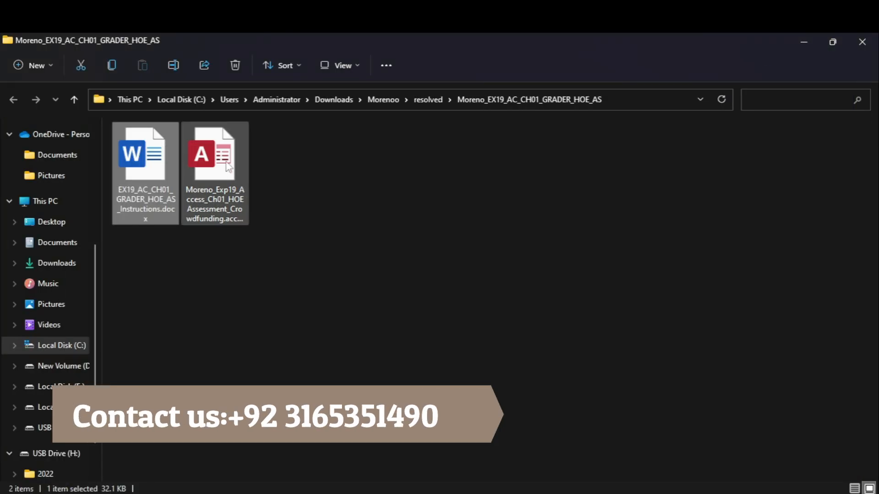
Open the Crowdfunding database from the project folder, then copy the new file name Exp19_Access_Ch01_HOEAssessment_Crowdfunding_LastFirst.accdb from step 1 in Word.
{"action": "double_click", "coordinate": [229, 166]}
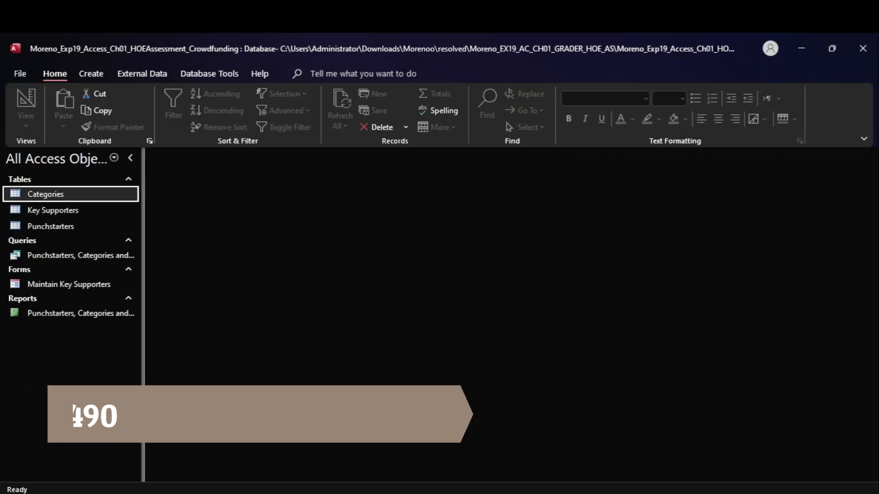
{"action": "left_click", "coordinate": [636, 466]}
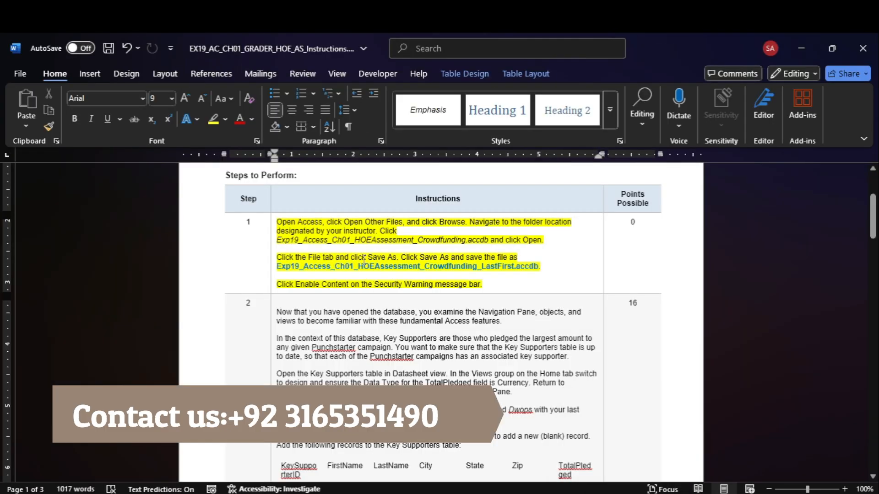
{"action": "left_click_drag", "start_coordinate": [286, 266], "coordinate": [525, 270]}
{"action": "key", "text": "ctrl+c"}
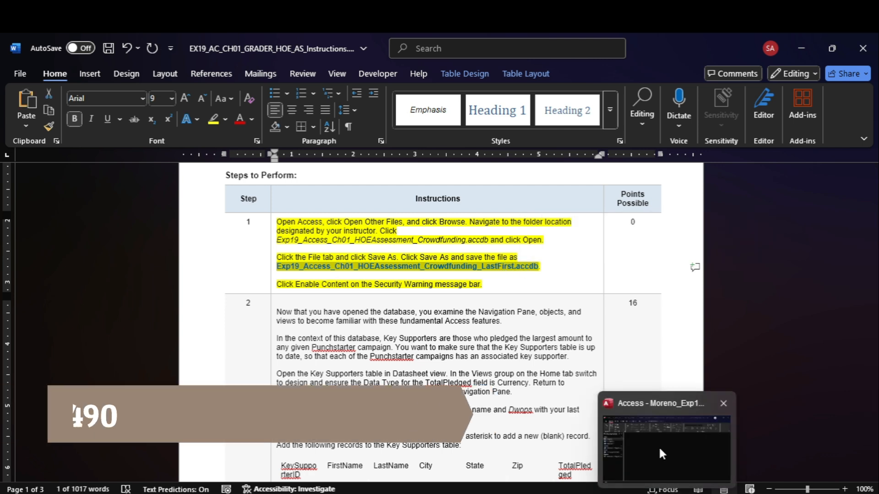
Back in Access, start saving the database as an Access Database (*.accdb) and set the location to the project folder's path copied from File Explorer.
{"action": "left_click", "coordinate": [658, 446]}
{"action": "left_click", "coordinate": [17, 74]}
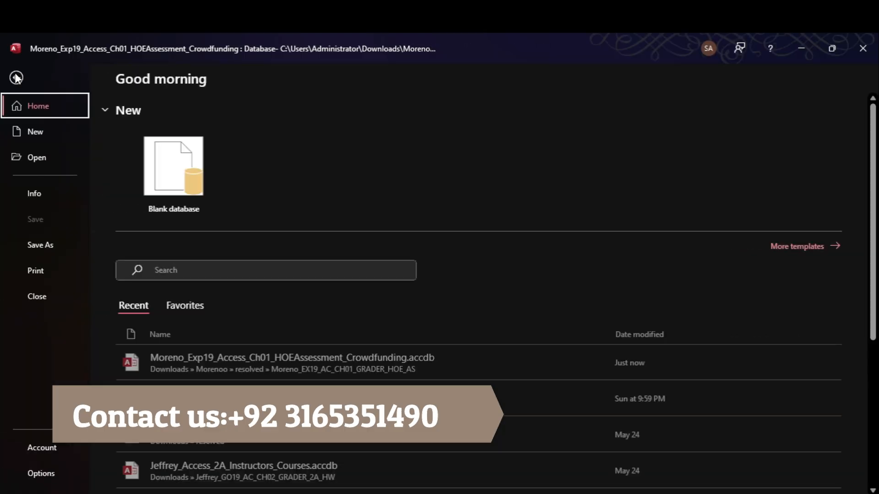
{"action": "left_click", "coordinate": [51, 249]}
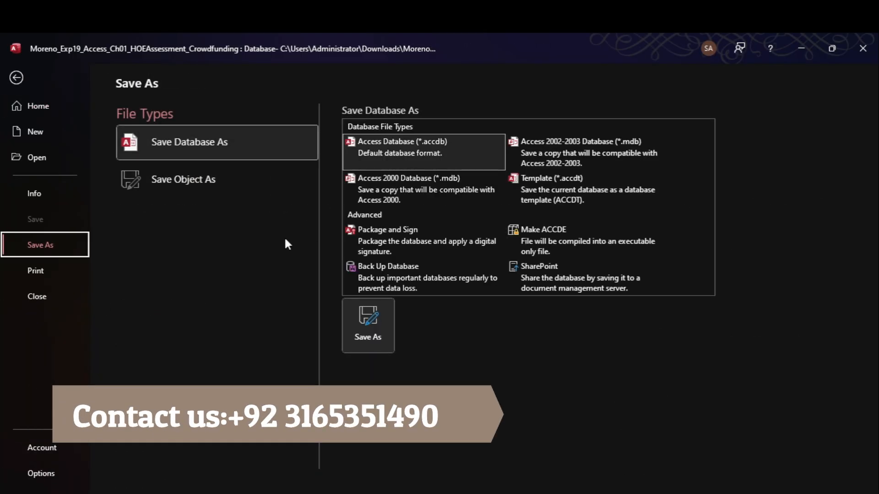
{"action": "left_click", "coordinate": [367, 333]}
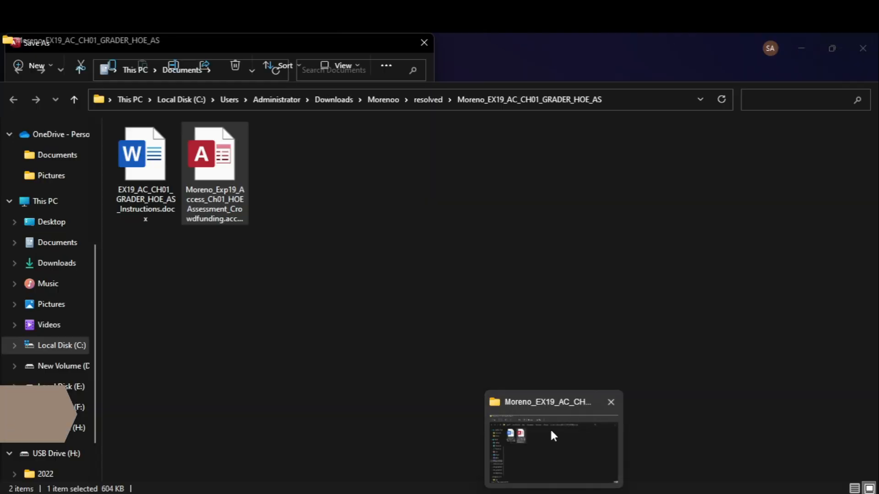
{"action": "left_click", "coordinate": [550, 428]}
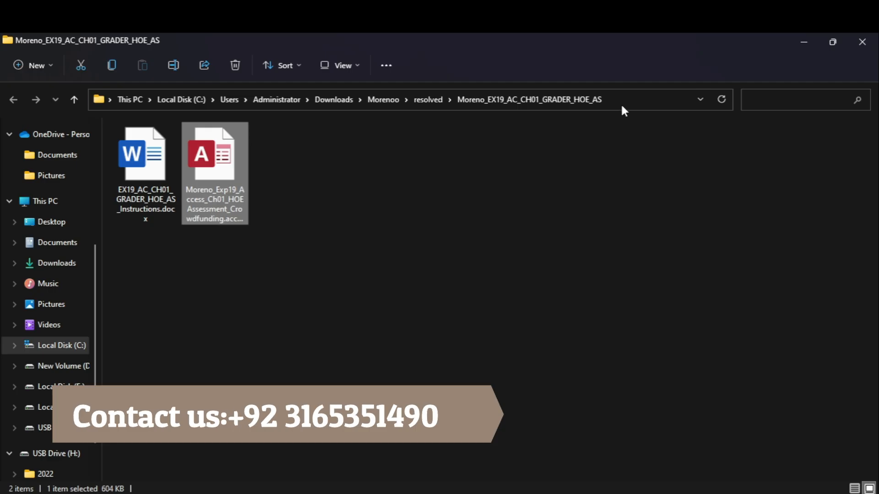
{"action": "left_click", "coordinate": [621, 106]}
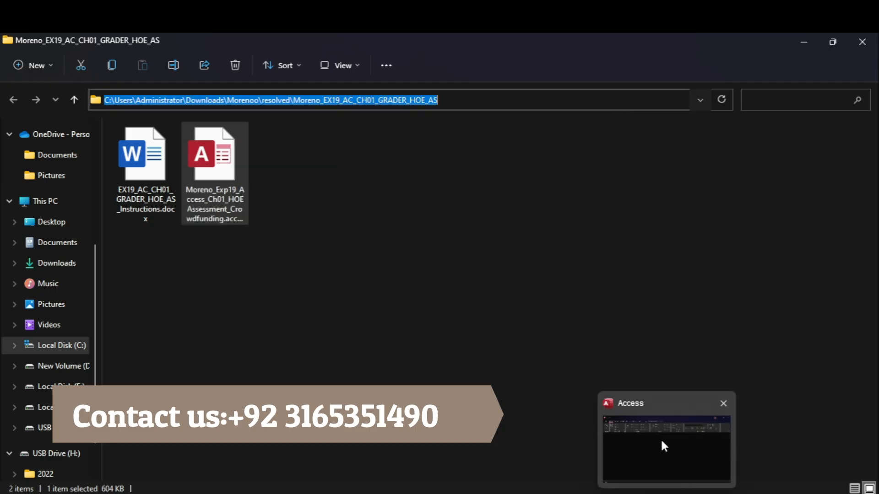
{"action": "left_click", "coordinate": [661, 447]}
{"action": "left_click", "coordinate": [220, 69]}
{"action": "key", "text": "ctrl+v"}
{"action": "key", "text": "Return"}
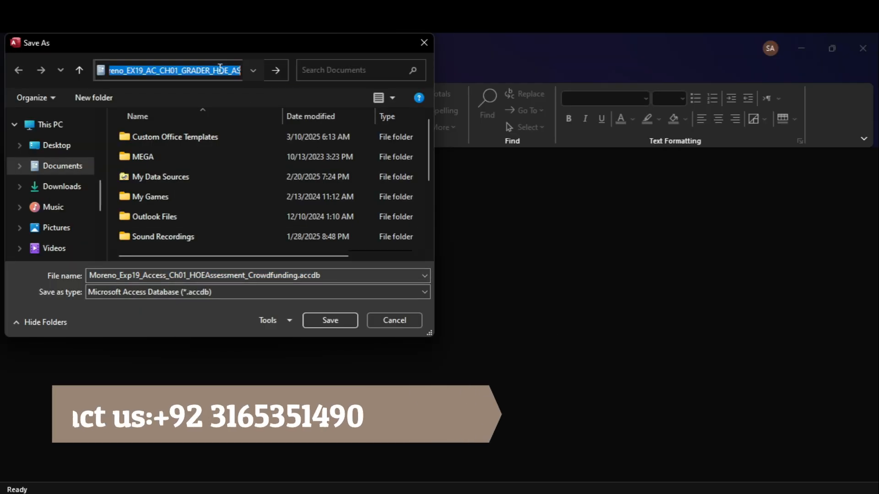
Name the copy Exp19_Access_Ch01_HOEAssessment_Crowdfunding_LastFirst.accdb, replacing LastFirst with the student's last name, and save it.
{"action": "mouse_move", "coordinate": [639, 493]}
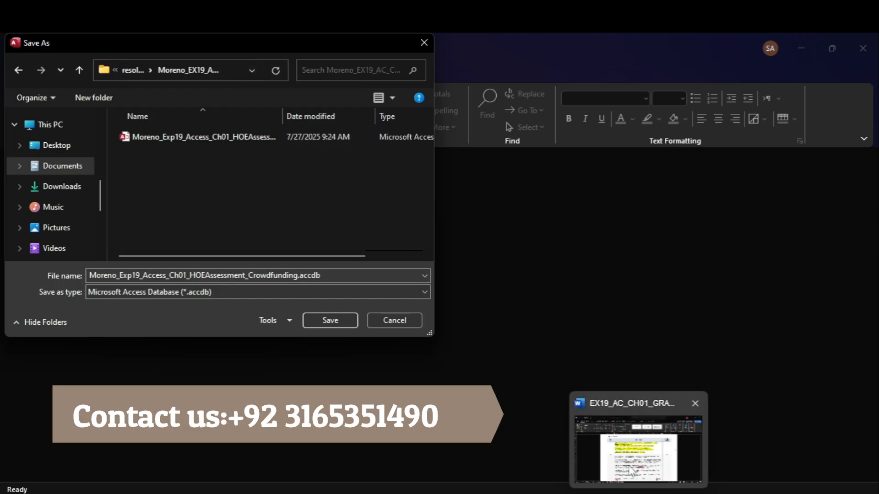
{"action": "left_click", "coordinate": [639, 447]}
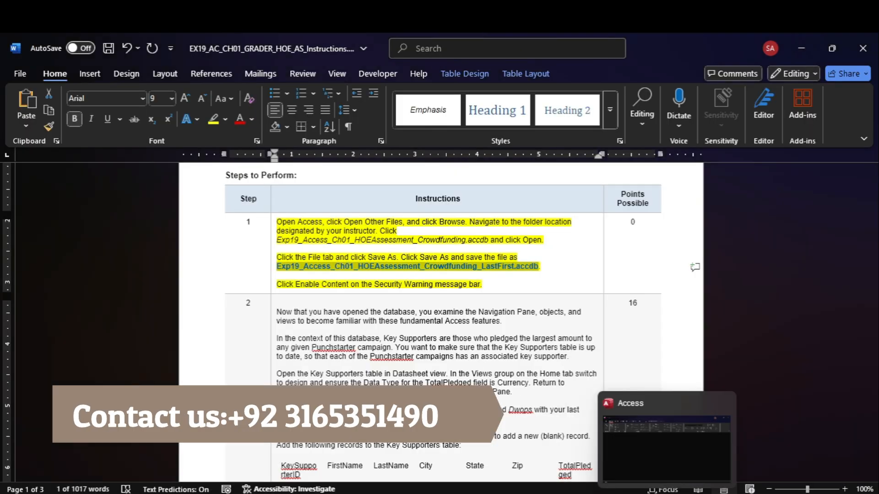
{"action": "left_click", "coordinate": [663, 430]}
{"action": "left_click", "coordinate": [337, 279]}
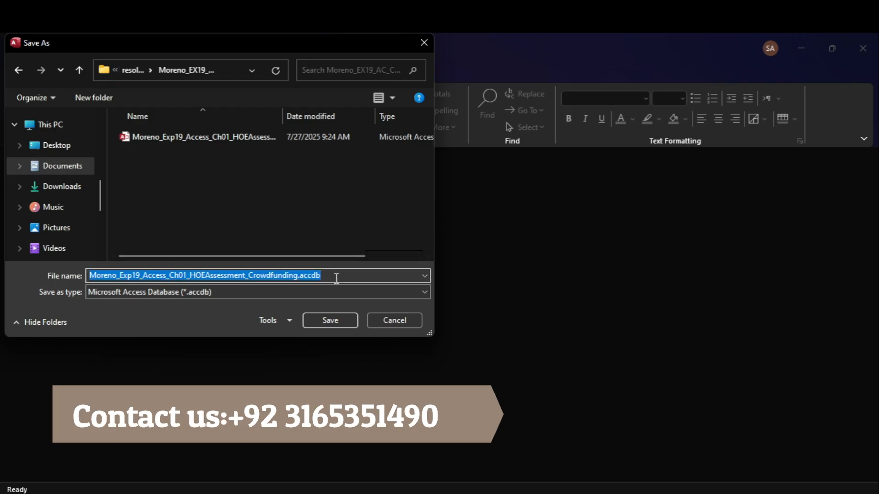
{"action": "key", "text": "ctrl+v"}
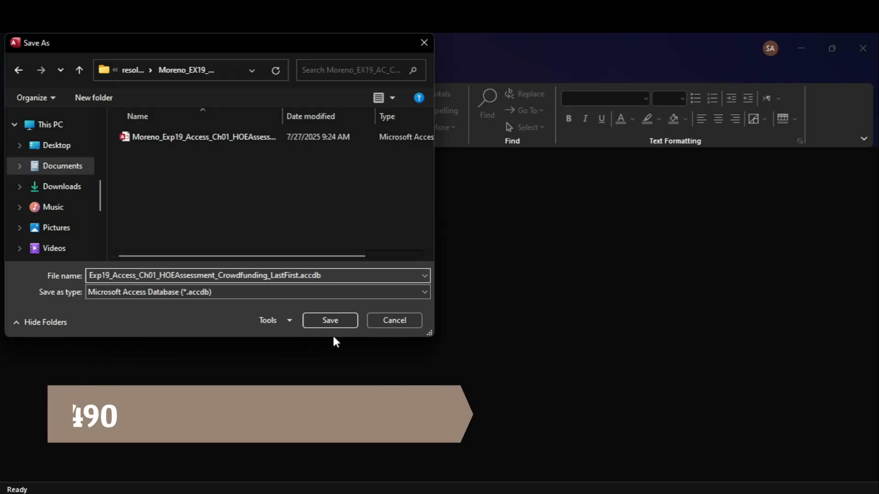
{"action": "key", "text": "BackSpace"}
{"action": "key", "text": "BackSpace"}
{"action": "key", "text": "BackSpace"}
{"action": "key", "text": "BackSpace"}
{"action": "key", "text": "BackSpace"}
{"action": "key", "text": "BackSpace"}
{"action": "key", "text": "BackSpace"}
{"action": "key", "text": "BackSpace"}
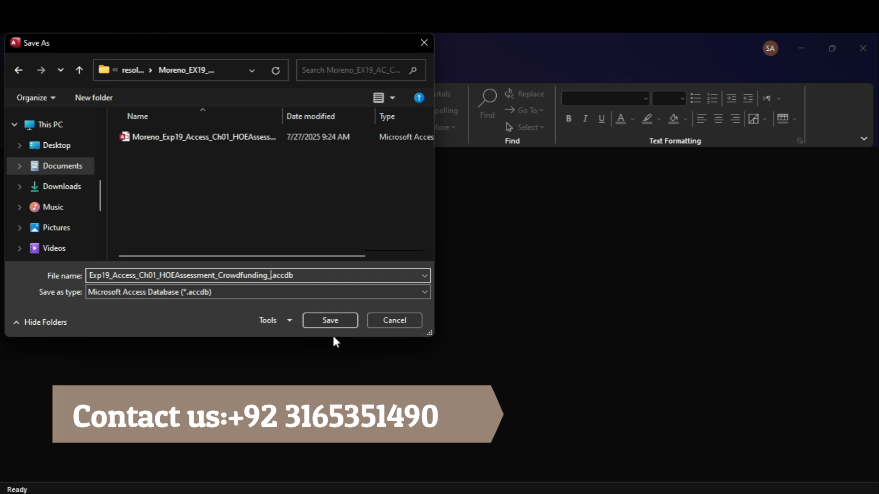
{"action": "key", "text": "BackSpace"}
{"action": "type", "text": "Monero"}
{"action": "left_click", "coordinate": [348, 322]}
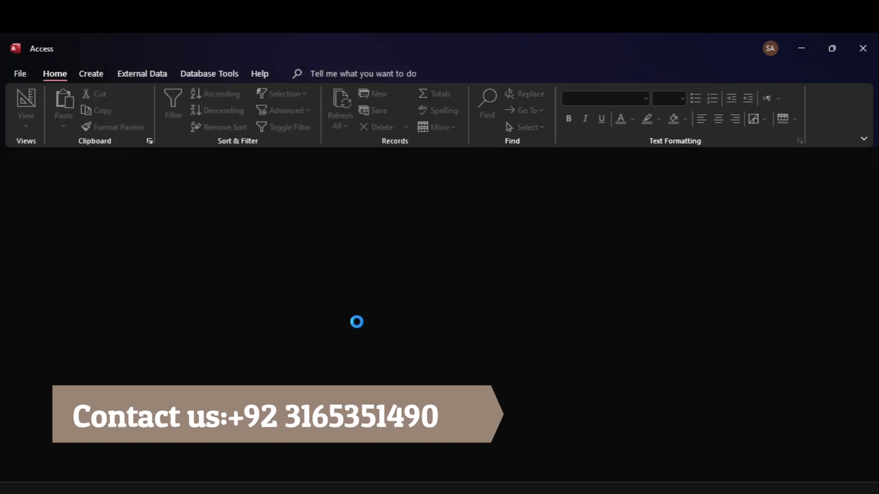
Switch to Word, highlight all the step 2 instructions in yellow and read through them.
{"action": "mouse_move", "coordinate": [638, 493]}
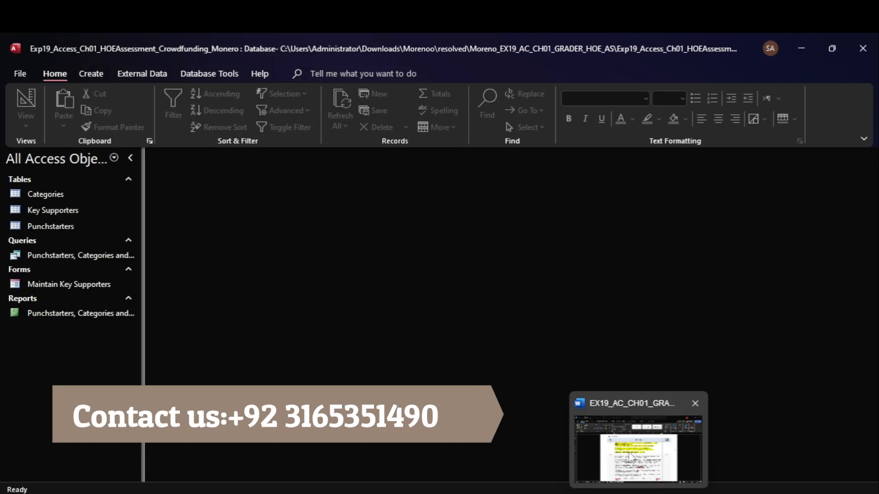
{"action": "left_click", "coordinate": [629, 453]}
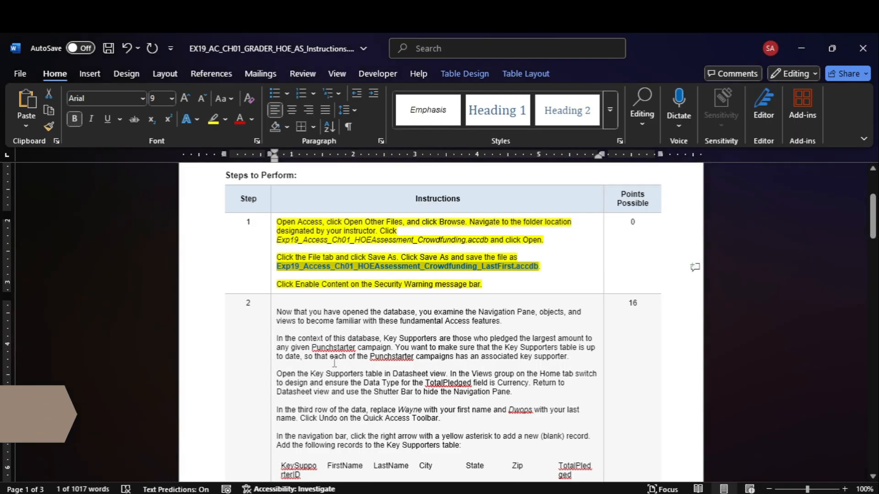
{"action": "left_click", "coordinate": [274, 327]}
{"action": "left_click", "coordinate": [214, 120]}
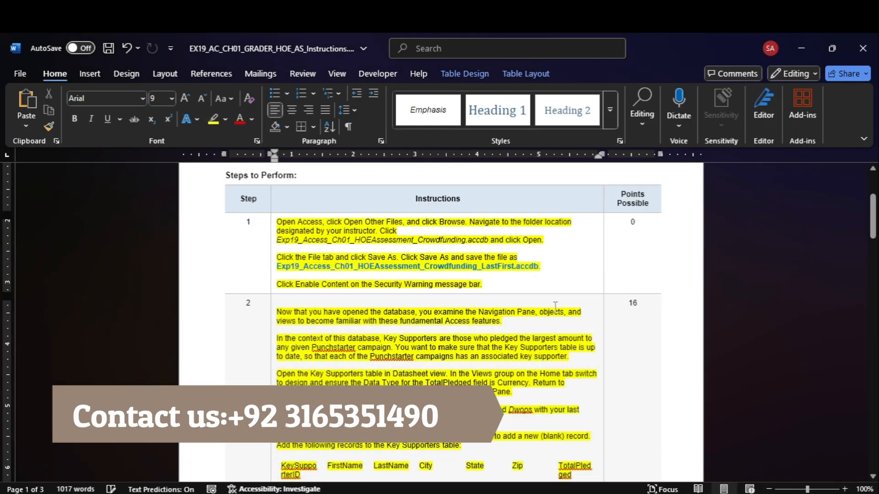
{"action": "left_click_drag", "start_coordinate": [873, 217], "coordinate": [873, 233]}
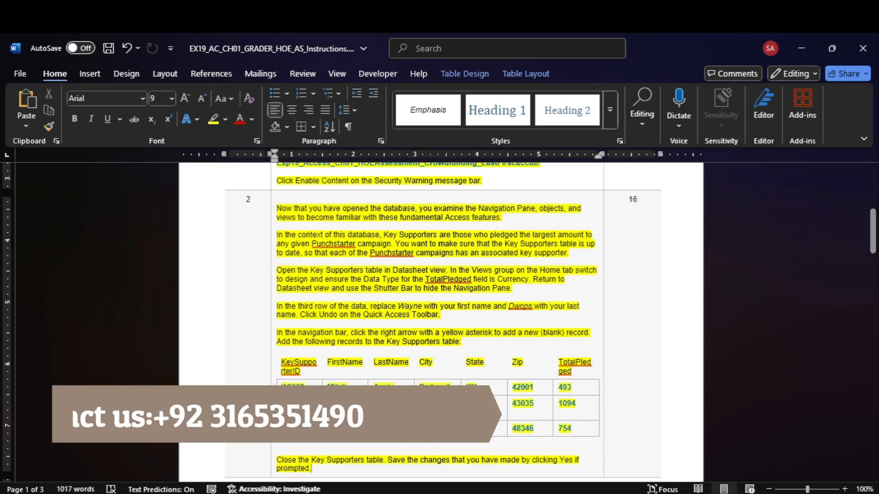
Return to Access, open the Key Supporters table in Datasheet view and close the Field List pane.
{"action": "mouse_move", "coordinate": [667, 493]}
{"action": "left_click", "coordinate": [648, 455]}
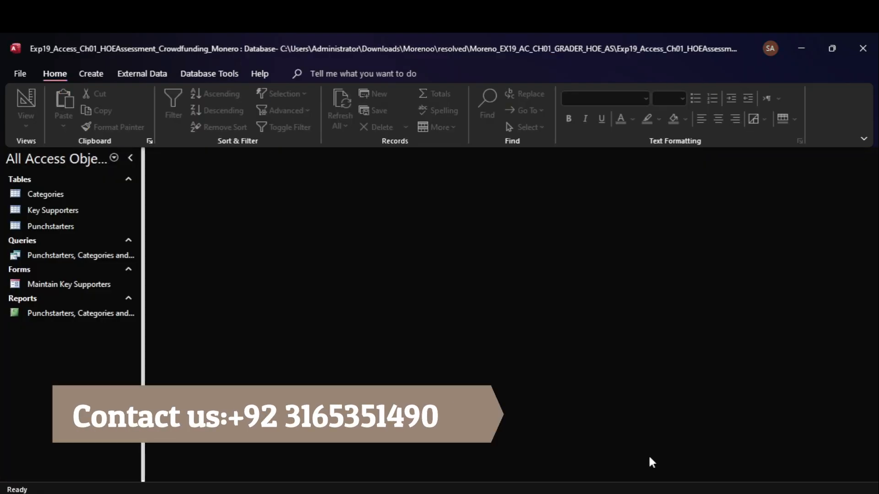
{"action": "double_click", "coordinate": [60, 212]}
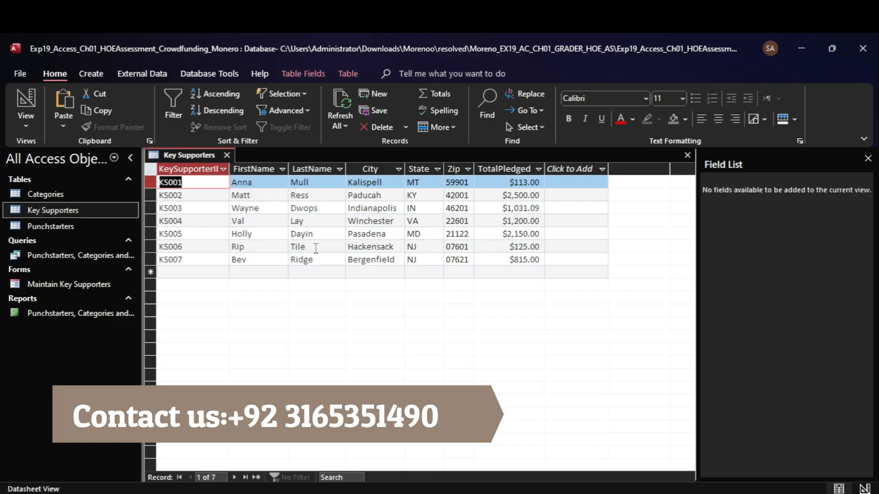
{"action": "left_click", "coordinate": [868, 158]}
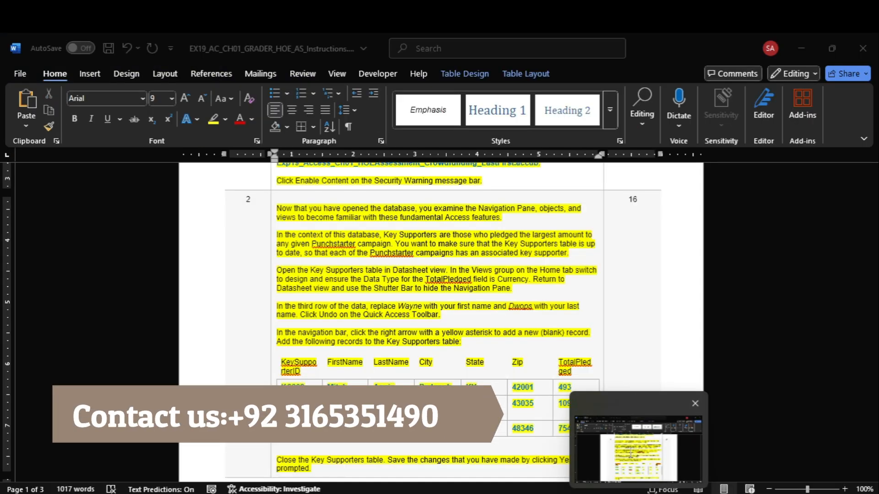
Recheck step 2 in Word, then show the Key Supporters table in Design view to check the TotalPledged field's data type.
{"action": "left_click", "coordinate": [630, 454]}
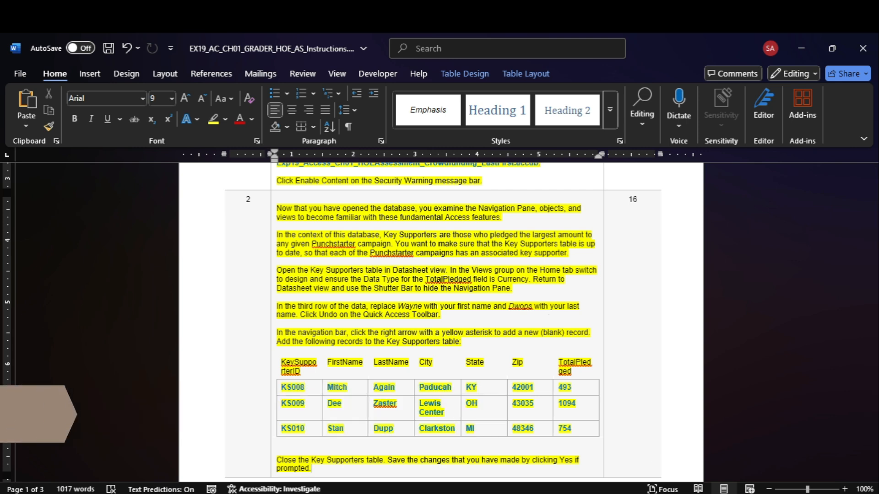
{"action": "left_click", "coordinate": [658, 476]}
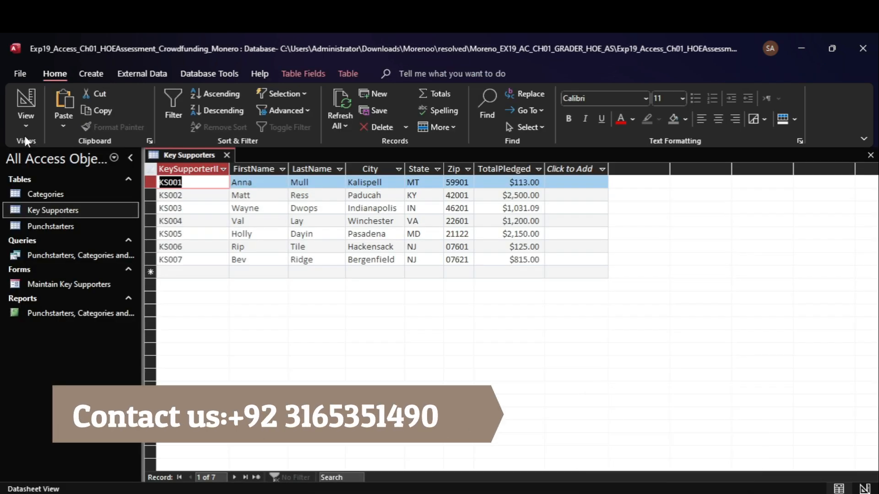
{"action": "left_click", "coordinate": [26, 122]}
{"action": "left_click", "coordinate": [44, 180]}
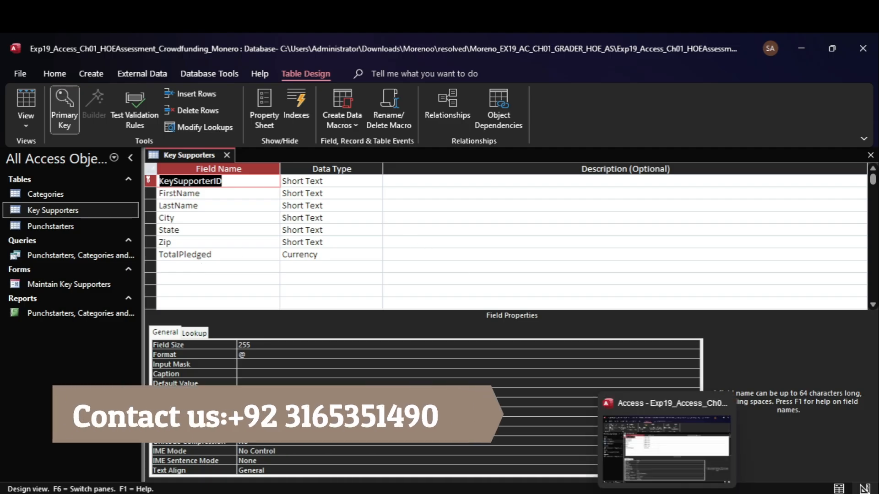
Read the next part of step 2 in Word, then return the Key Supporters table to Datasheet view.
{"action": "left_click", "coordinate": [646, 465]}
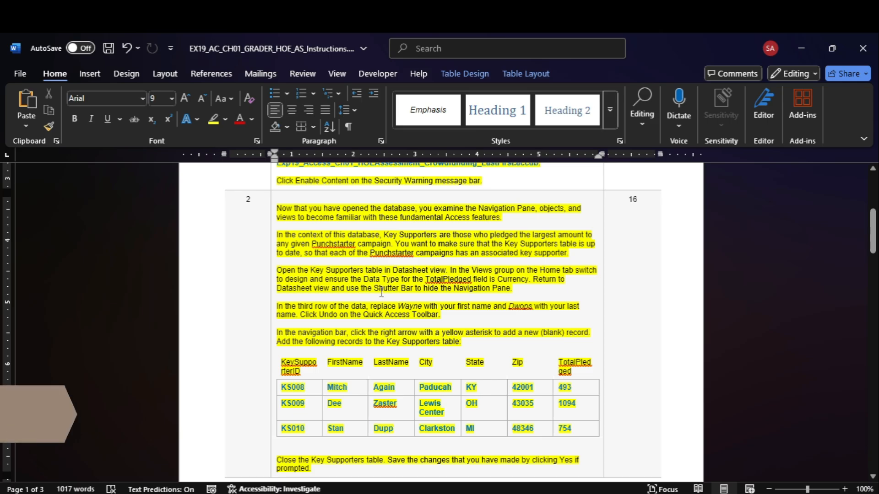
{"action": "mouse_move", "coordinate": [639, 493]}
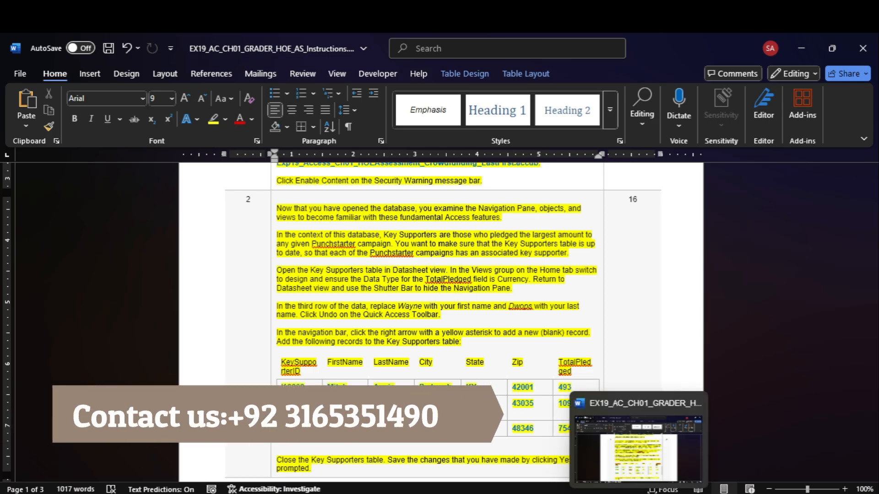
{"action": "left_click", "coordinate": [641, 451]}
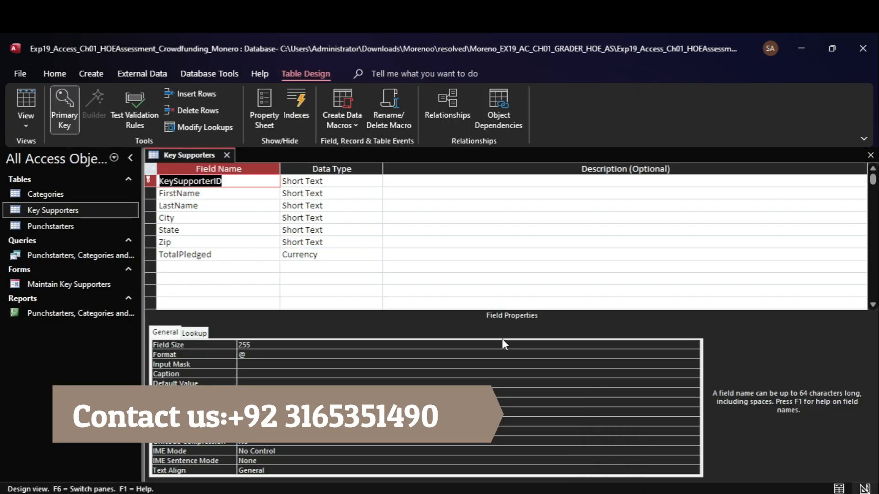
{"action": "left_click", "coordinate": [24, 125]}
{"action": "left_click", "coordinate": [40, 144]}
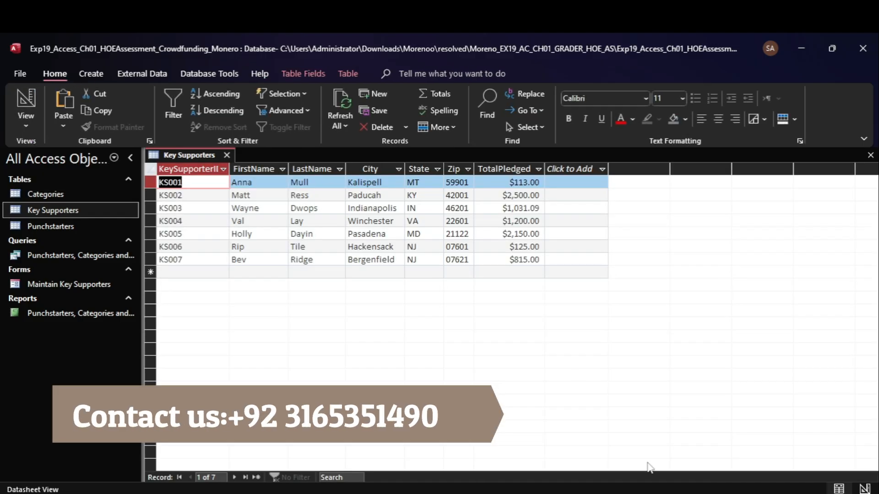
Read in Word what step 2 asks for in the third row of the data, then return to Access.
{"action": "mouse_move", "coordinate": [638, 492]}
{"action": "left_click", "coordinate": [638, 439]}
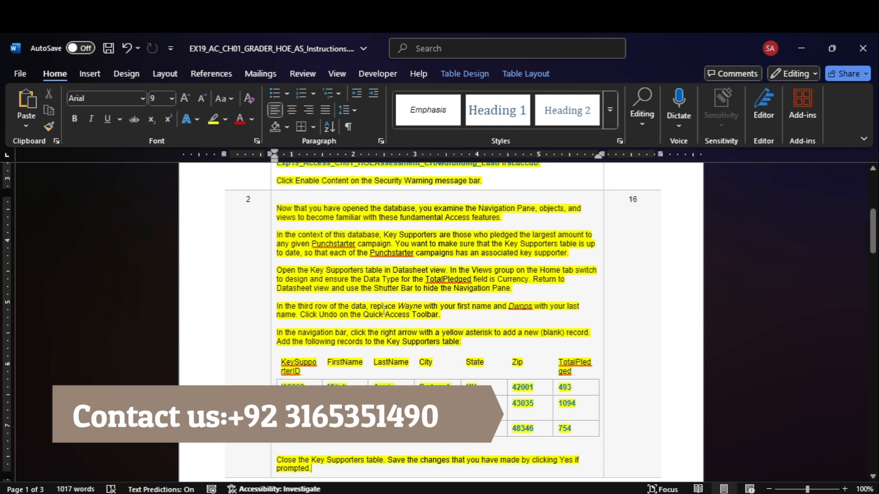
{"action": "left_click", "coordinate": [654, 486]}
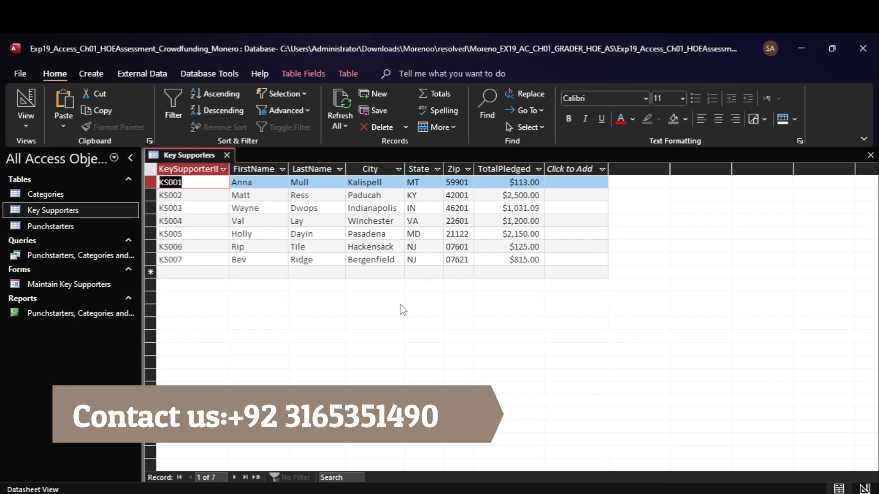
Replace the third record's first and last names with StudentName and StudentLastName, then undo both edits as step 2 instructs.
{"action": "left_click", "coordinate": [260, 209]}
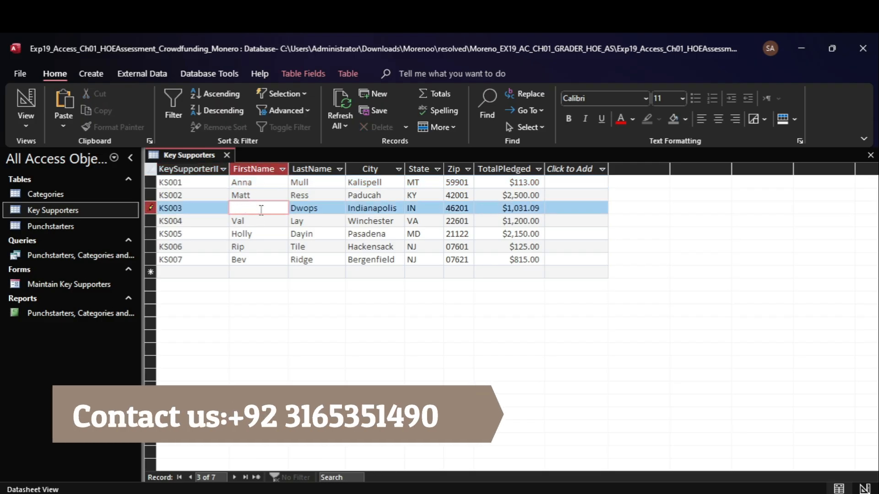
{"action": "type", "text": "StudentName"}
{"action": "key", "text": "Tab"}
{"action": "type", "text": "S"}
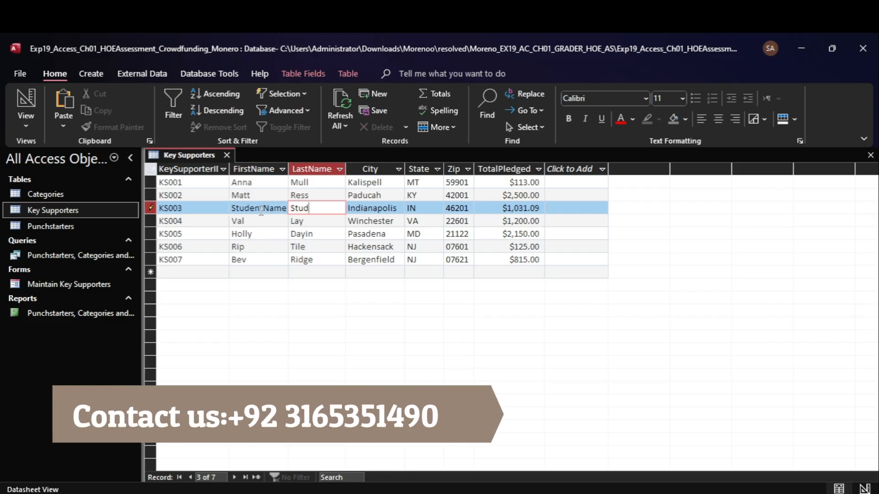
{"action": "type", "text": "tudentLAs"}
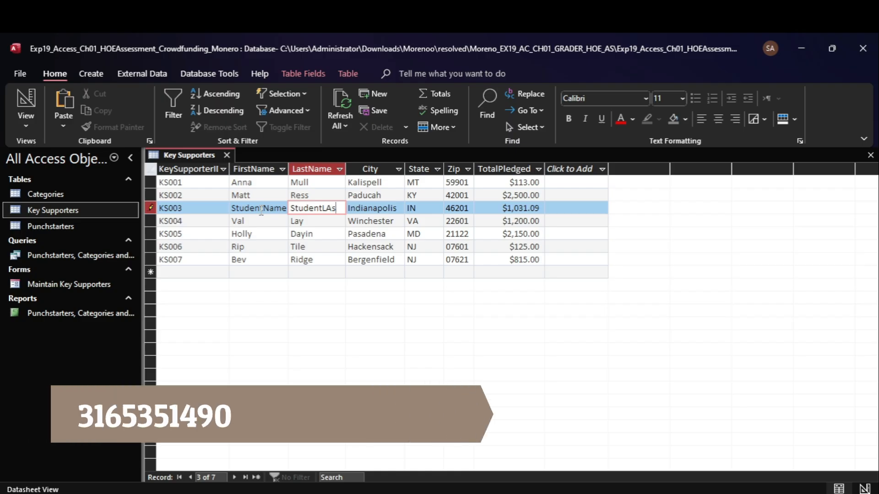
{"action": "type", "text": "tNAme"}
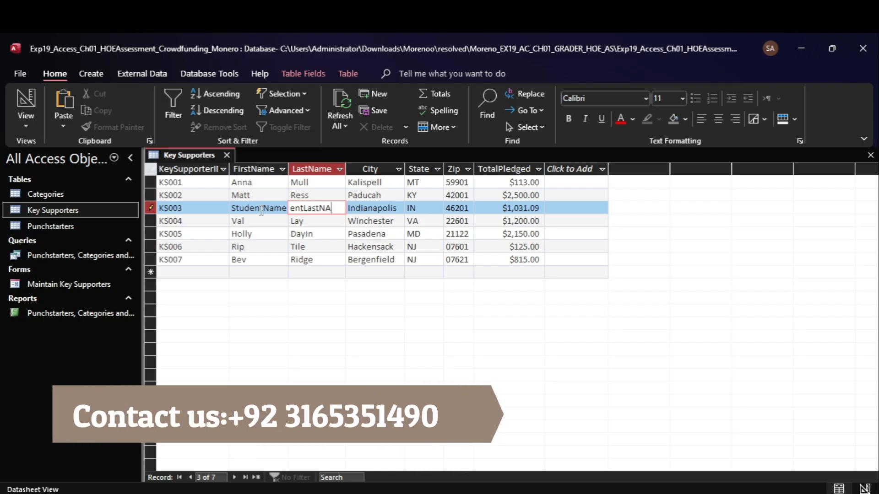
{"action": "key", "text": "BackSpace"}
{"action": "type", "text": "ame"}
{"action": "left_click", "coordinate": [261, 210]}
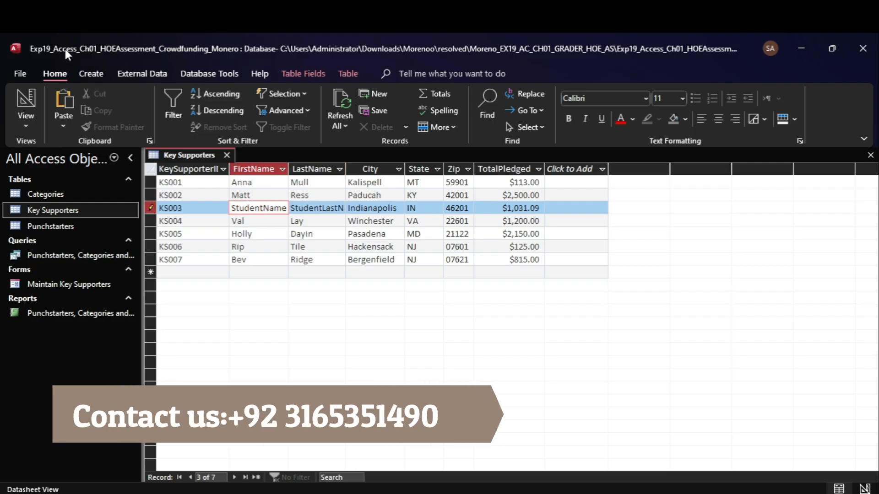
{"action": "key", "text": "Escape"}
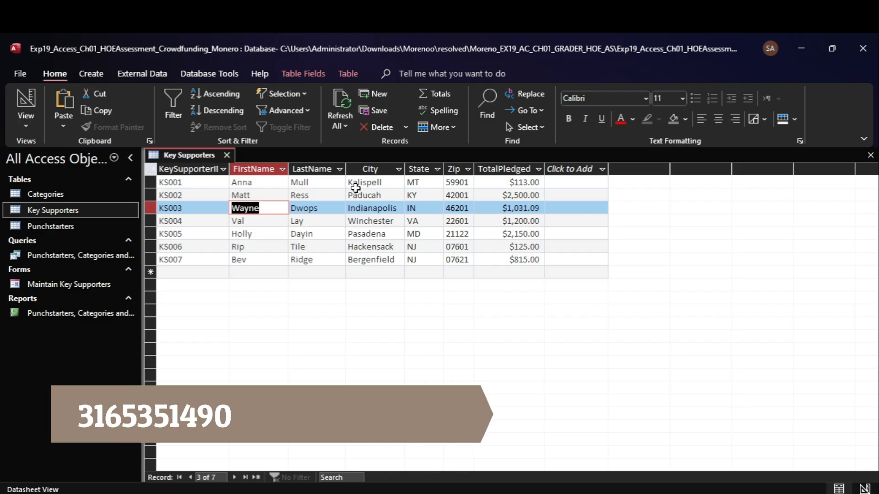
Copy the first listed supporter's KeySupporterID from the step 2 table in Word into a new Key Supporters record in Access.
{"action": "left_click", "coordinate": [639, 440]}
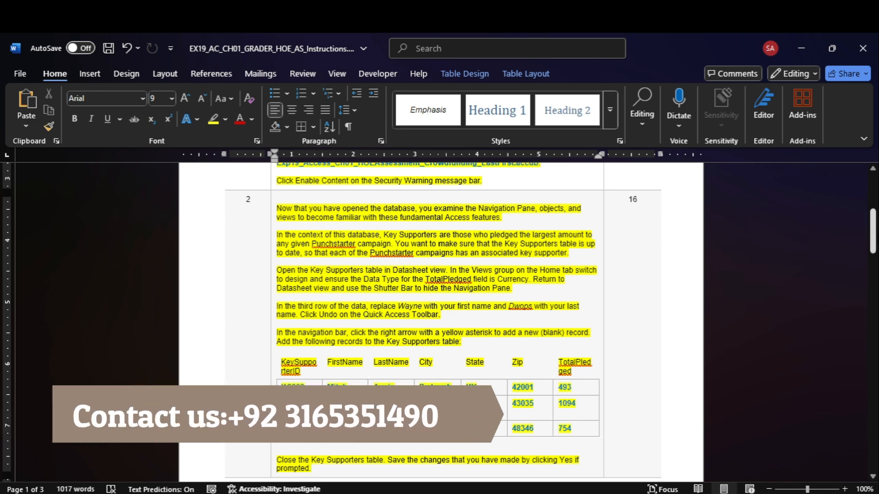
{"action": "left_click_drag", "start_coordinate": [872, 220], "coordinate": [872, 232]}
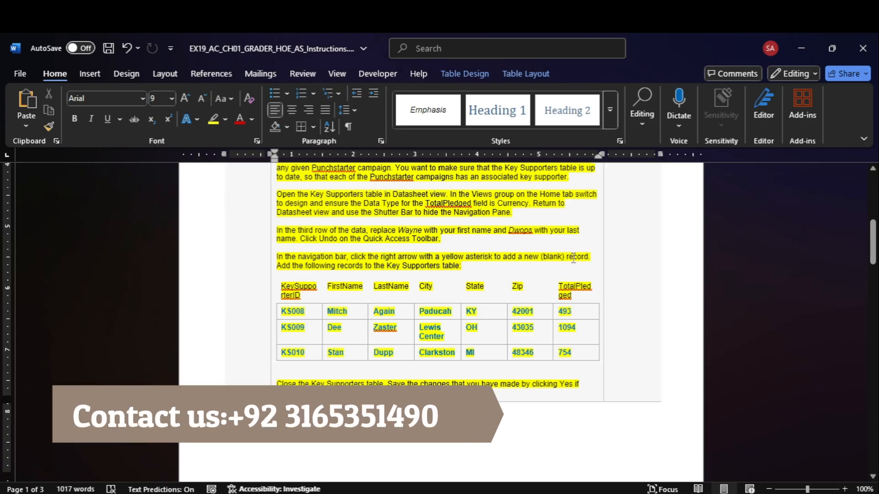
{"action": "left_click", "coordinate": [293, 309]}
{"action": "double_click", "coordinate": [293, 310]}
{"action": "key", "text": "ctrl+c"}
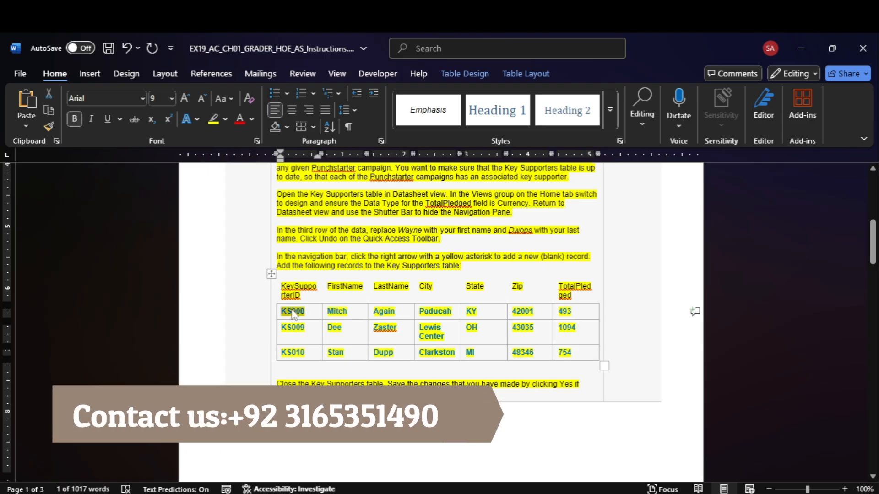
{"action": "left_click", "coordinate": [662, 492]}
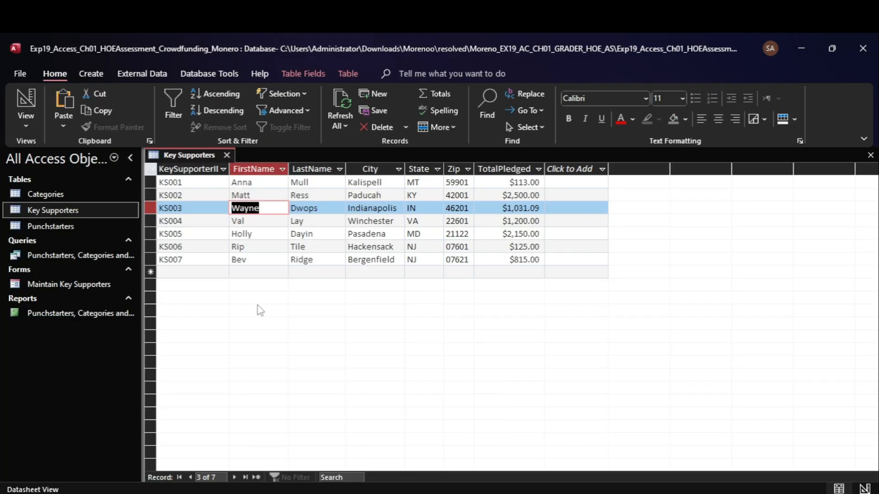
{"action": "left_click", "coordinate": [257, 261]}
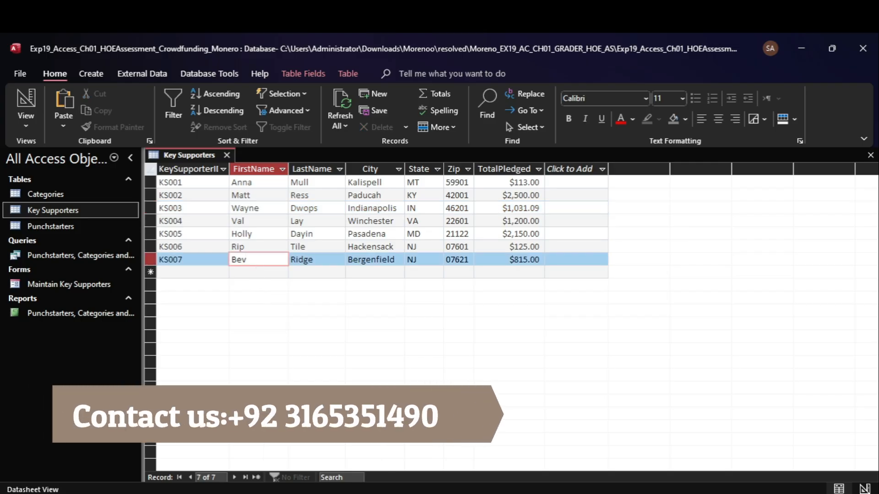
{"action": "left_click", "coordinate": [257, 478]}
{"action": "key", "text": "ctrl+v"}
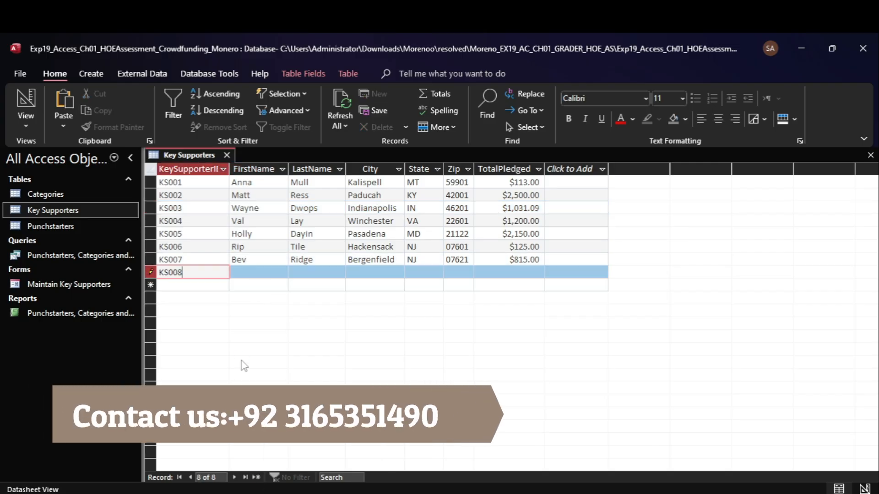
Copy the first listed supporter's first and last names from Word into the new record's FirstName and LastName fields in Access.
{"action": "left_click", "coordinate": [623, 462]}
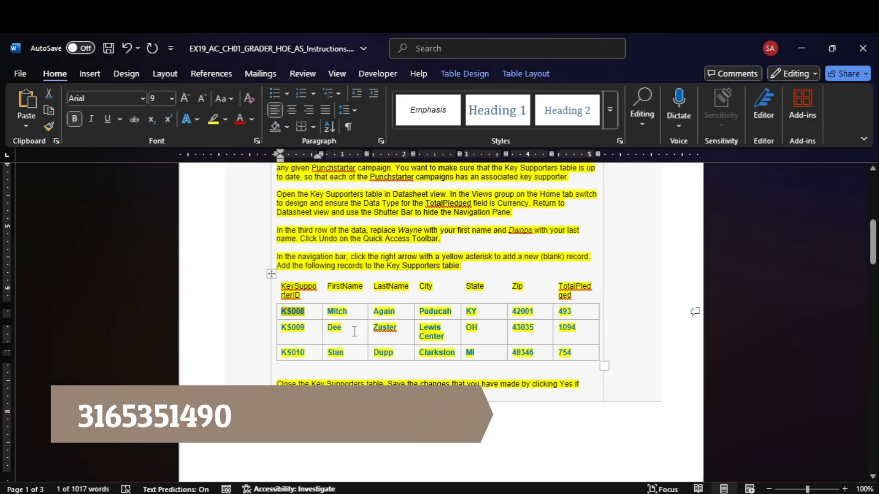
{"action": "double_click", "coordinate": [337, 311]}
{"action": "mouse_move", "coordinate": [683, 465]}
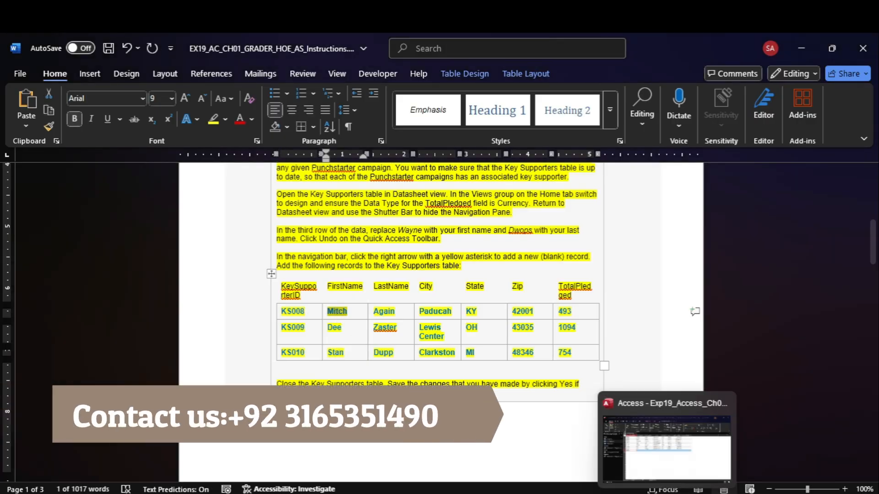
{"action": "left_click", "coordinate": [657, 450]}
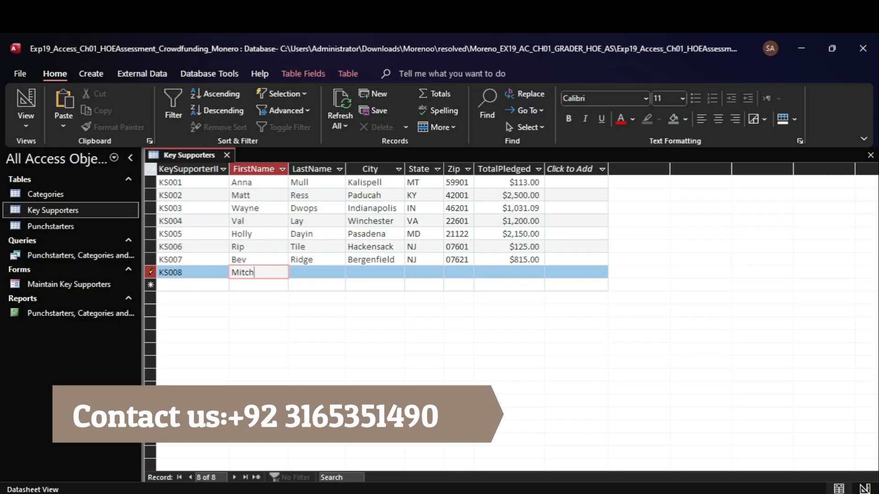
{"action": "mouse_move", "coordinate": [641, 476]}
{"action": "left_click", "coordinate": [636, 453]}
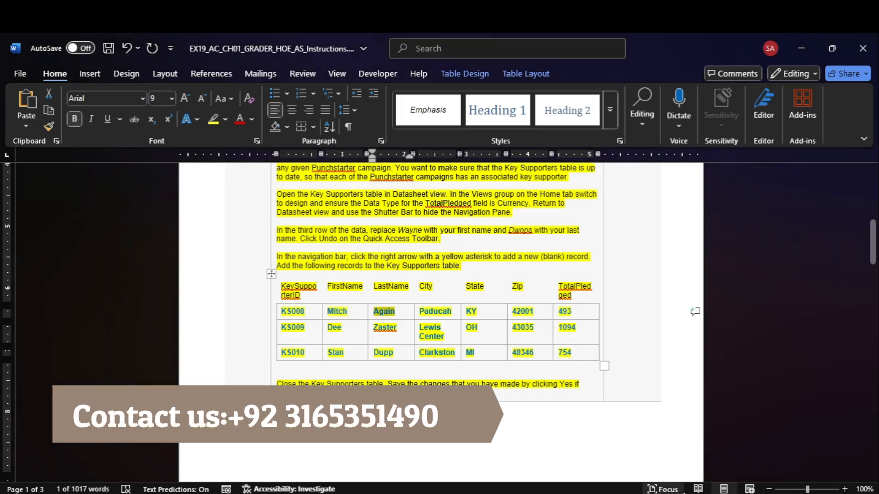
{"action": "mouse_move", "coordinate": [683, 492]}
{"action": "left_click", "coordinate": [657, 448]}
{"action": "key", "text": "Tab"}
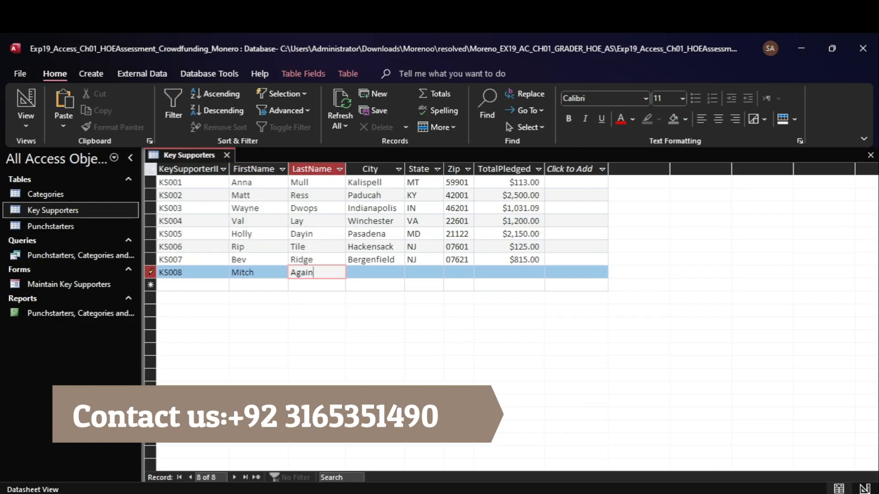
Using the values in Word, fill the new Access record's City with Paducah and State with KY.
{"action": "mouse_move", "coordinate": [639, 492]}
{"action": "left_click", "coordinate": [626, 420]}
{"action": "mouse_move", "coordinate": [667, 492]}
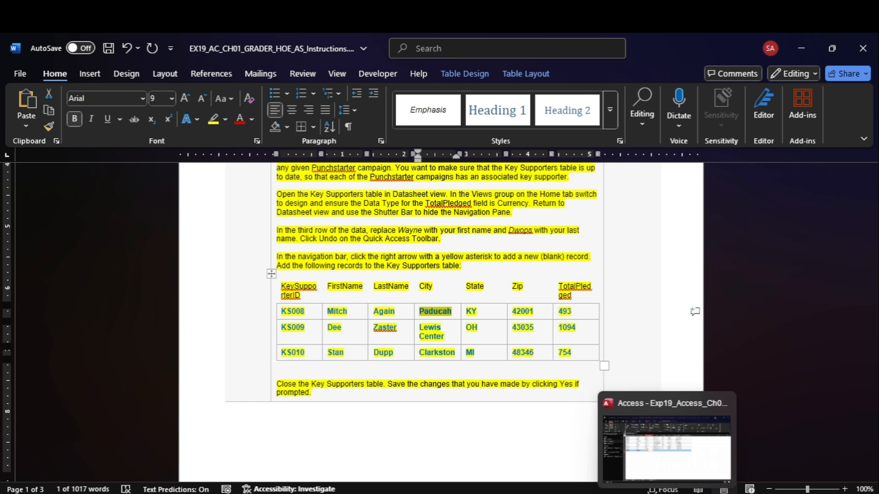
{"action": "left_click", "coordinate": [654, 446]}
{"action": "key", "text": "Tab"}
{"action": "type", "text": "Paducah"}
{"action": "mouse_move", "coordinate": [640, 488]}
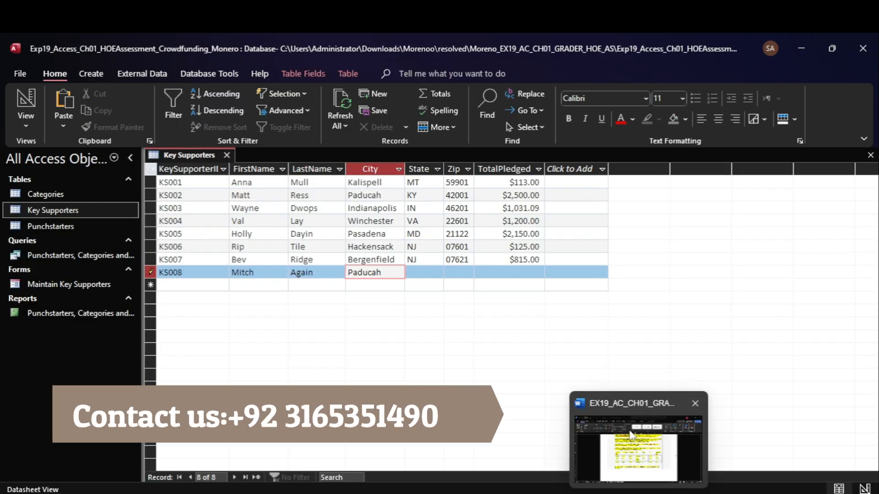
{"action": "left_click", "coordinate": [631, 435]}
{"action": "mouse_move", "coordinate": [667, 492]}
{"action": "left_click", "coordinate": [664, 460]}
{"action": "key", "text": "Tab"}
{"action": "type", "text": "KY"}
Copy the first listed supporter's zip code from Word into the Access record and set TotalPledged to 493.
{"action": "mouse_move", "coordinate": [638, 491]}
{"action": "left_click", "coordinate": [639, 448]}
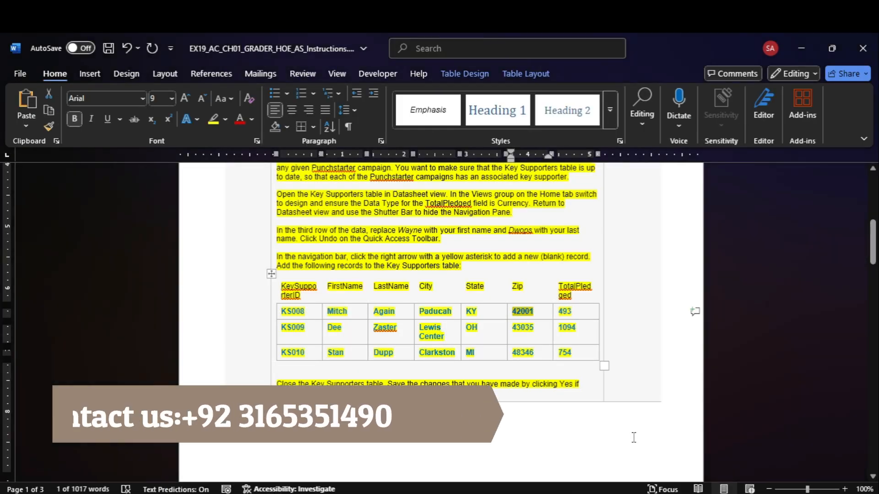
{"action": "mouse_move", "coordinate": [667, 493]}
{"action": "left_click", "coordinate": [643, 413]}
{"action": "key", "text": "Tab"}
{"action": "type", "text": "42001"}
{"action": "left_click", "coordinate": [626, 439]}
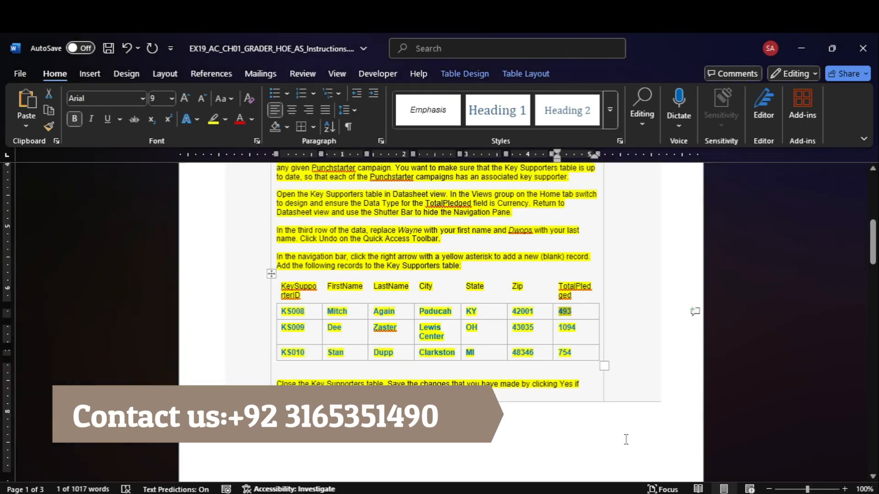
{"action": "left_click", "coordinate": [655, 460]}
{"action": "key", "text": "Tab"}
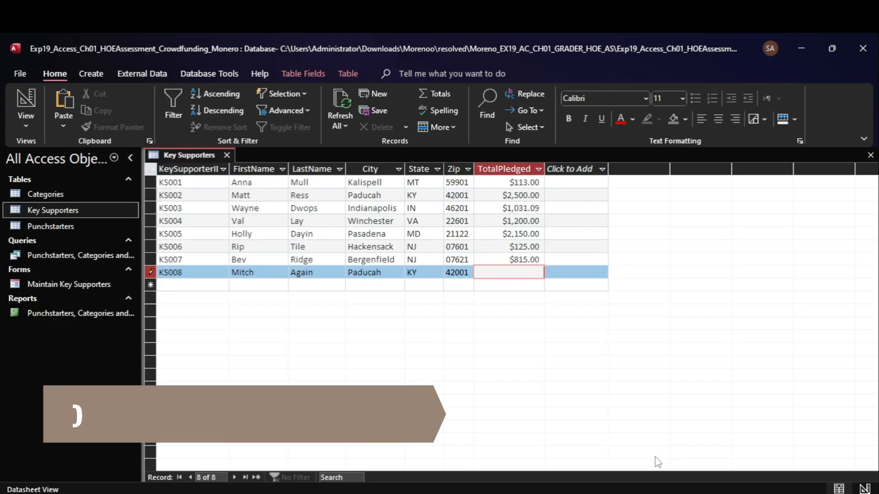
{"action": "type", "text": "493"}
Start another Key Supporters record in Access with the second listed supporter's KeySupporterID and first name copied from Word.
{"action": "left_click", "coordinate": [632, 442]}
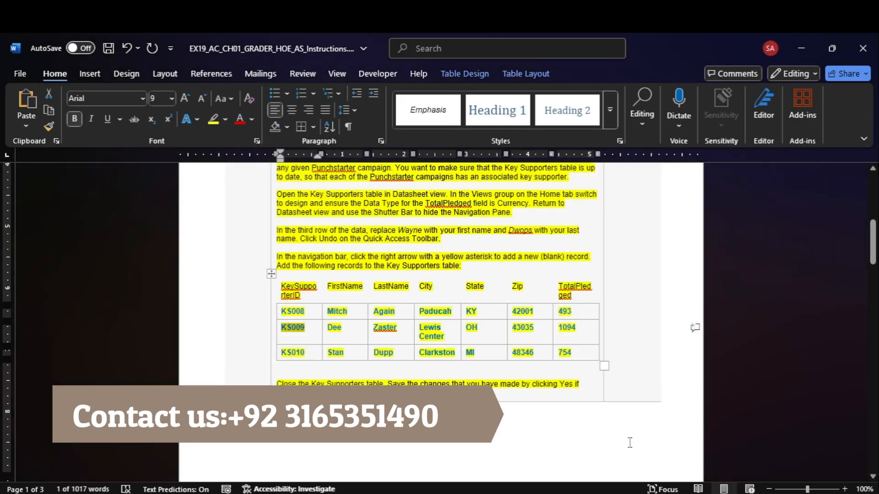
{"action": "left_click", "coordinate": [660, 475]}
{"action": "key", "text": "Tab"}
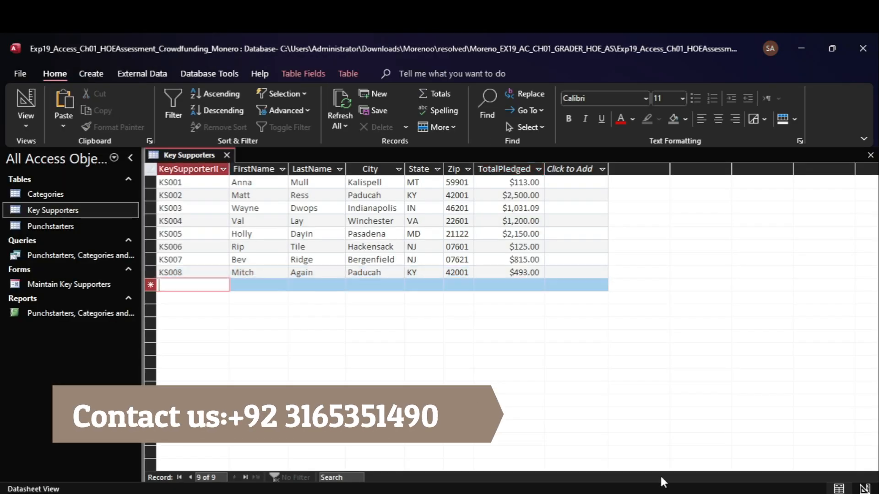
{"action": "type", "text": "KS009"}
{"action": "left_click", "coordinate": [641, 424]}
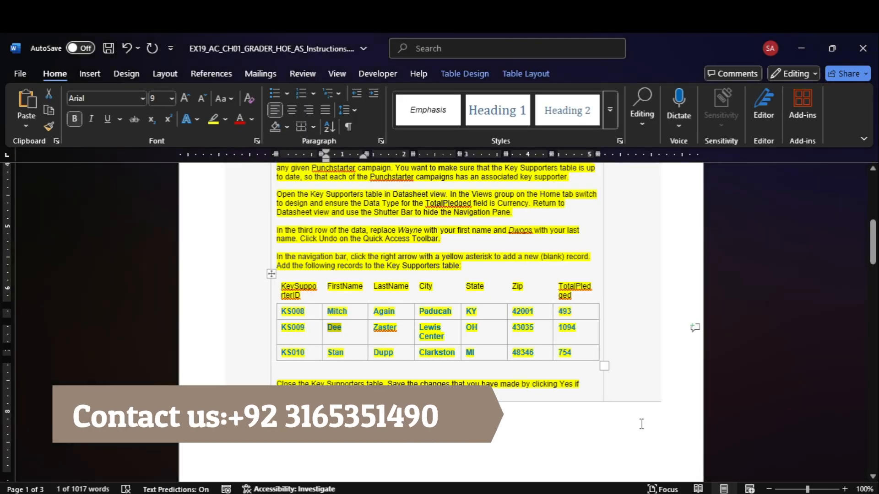
{"action": "left_click", "coordinate": [658, 447]}
{"action": "key", "text": "Tab"}
{"action": "type", "text": "Dee"}
{"action": "left_click", "coordinate": [628, 438]}
{"action": "key", "text": "Tab"}
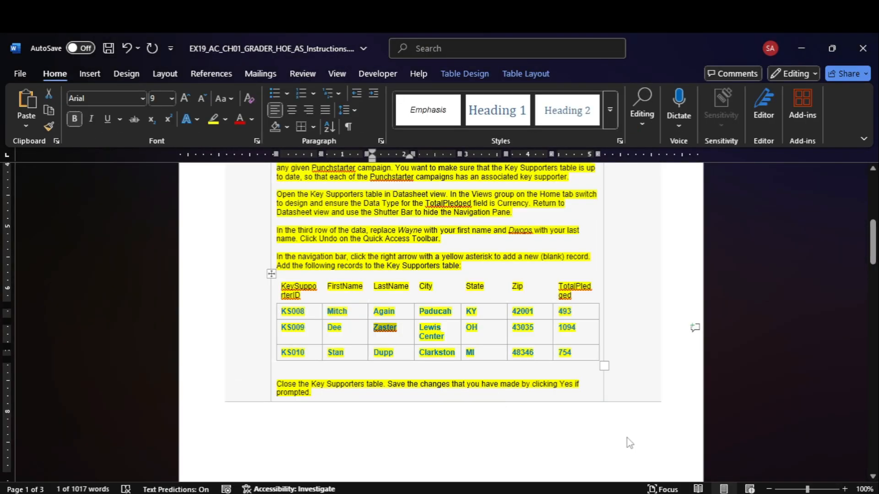
{"action": "type", "text": "Dee"}
{"action": "key", "text": "ctrl+z"}
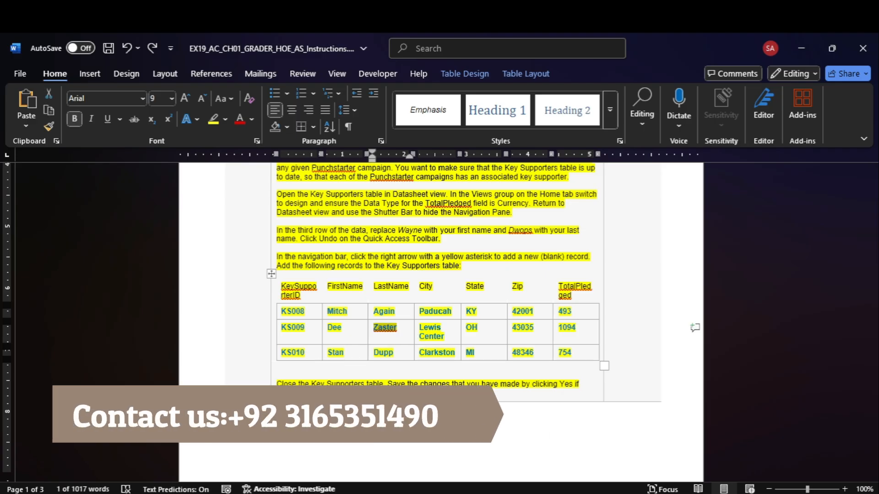
Fill the second new record's LastName with the value from Word and set its City to Lewis Center.
{"action": "mouse_move", "coordinate": [641, 481]}
{"action": "left_click", "coordinate": [648, 434]}
{"action": "key", "text": "Tab"}
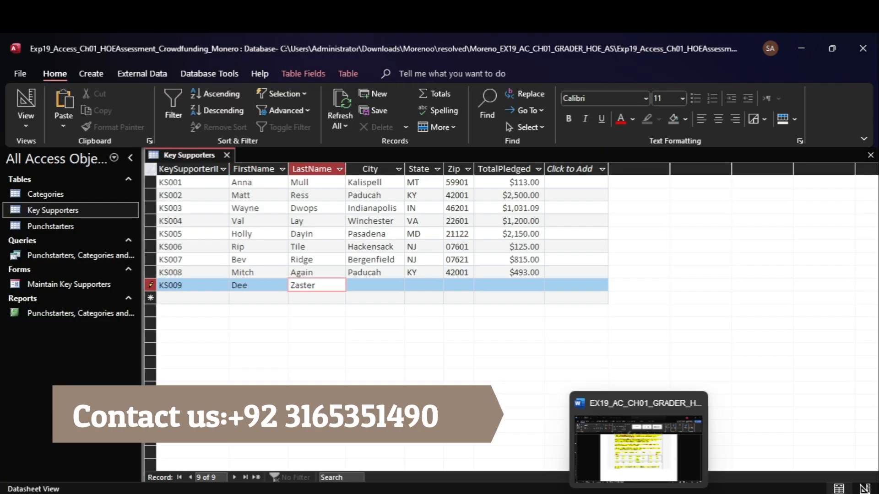
{"action": "left_click", "coordinate": [629, 442]}
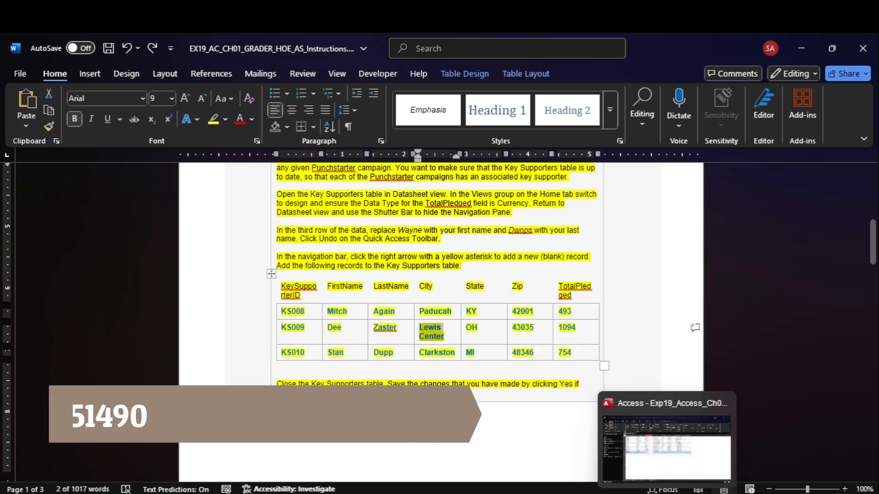
{"action": "left_click", "coordinate": [663, 442]}
{"action": "key", "text": "Tab"}
{"action": "type", "text": "Lewis Center"}
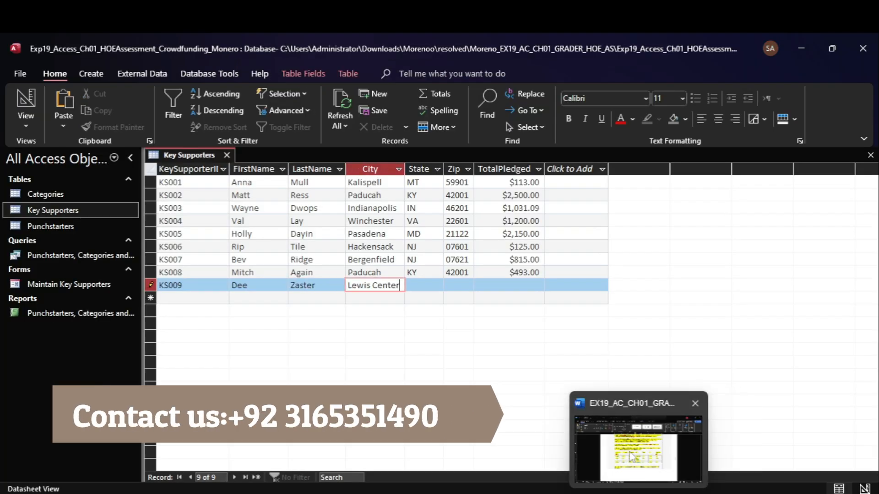
Set the second new Key Supporters record's State to OH in Access, using the value from Word.
{"action": "left_click", "coordinate": [631, 452]}
{"action": "left_click", "coordinate": [664, 442]}
{"action": "key", "text": "Tab"}
{"action": "type", "text": "OH"}
Copy the second listed supporter's zip code from Word into the Access record and set TotalPledged to 1094.
{"action": "left_click", "coordinate": [639, 439]}
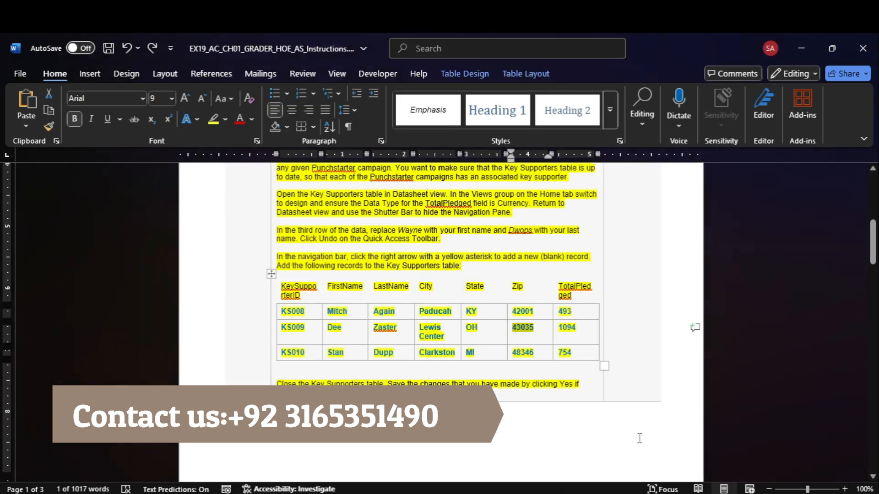
{"action": "left_click", "coordinate": [653, 456]}
{"action": "key", "text": "Tab"}
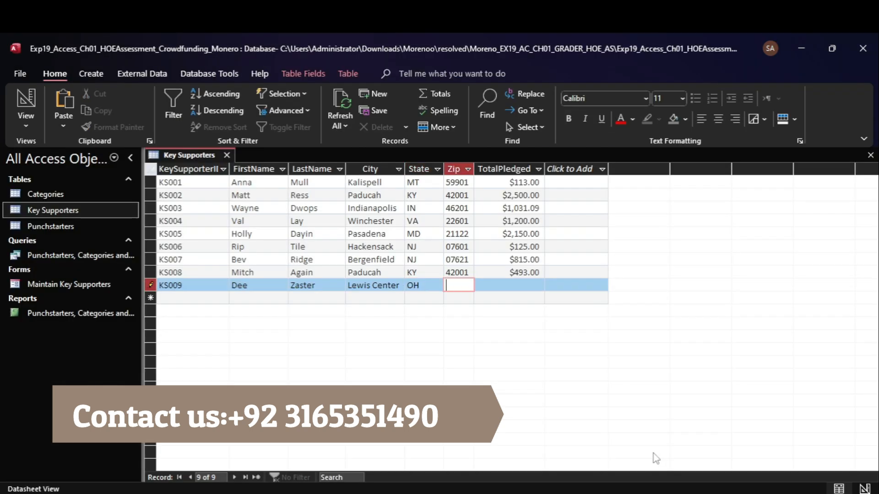
{"action": "left_click", "coordinate": [636, 435]}
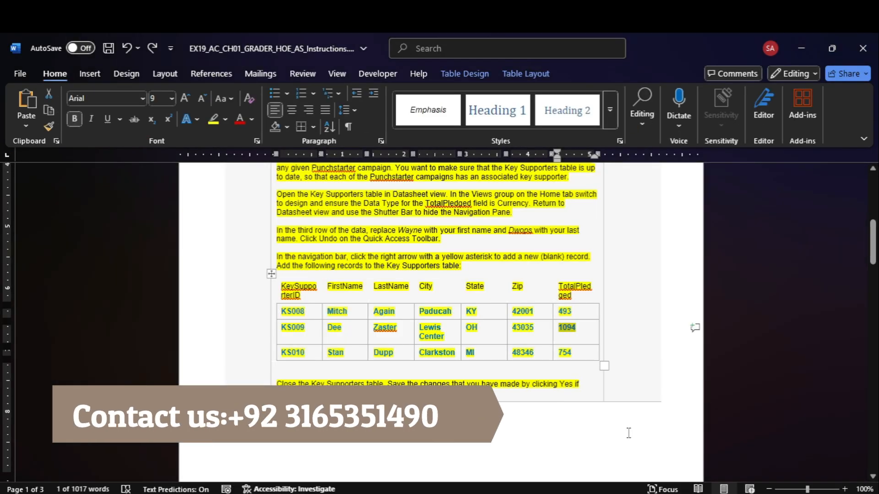
{"action": "left_click", "coordinate": [651, 451]}
{"action": "key", "text": "Tab"}
{"action": "type", "text": "1094"}
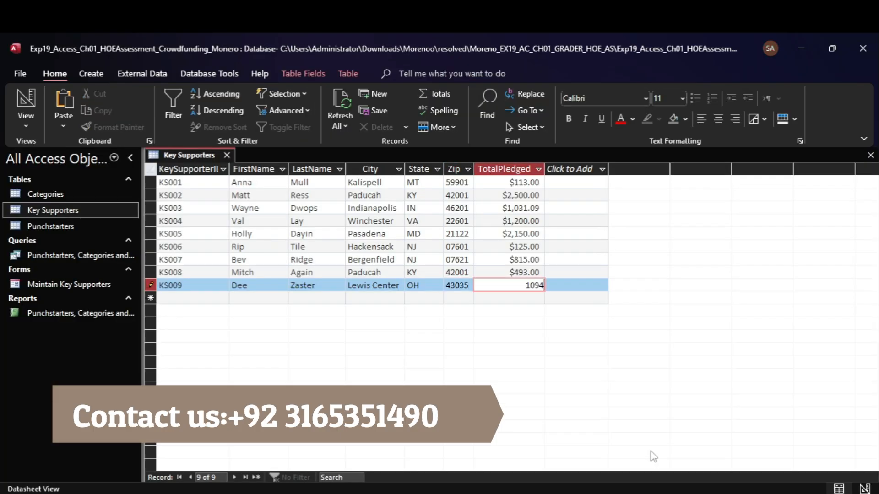
Start a third new Key Supporters record in Access with the last listed supporter's KeySupporterID and first name from Word.
{"action": "left_click", "coordinate": [638, 451]}
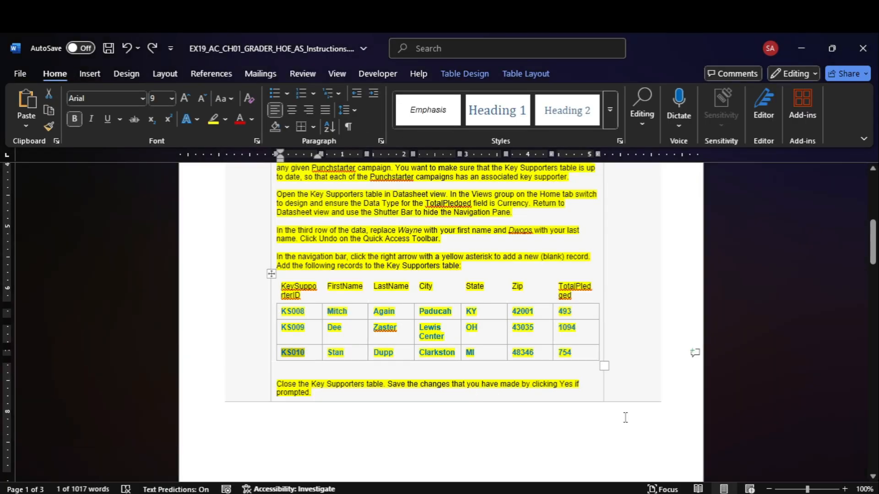
{"action": "left_click", "coordinate": [651, 411]}
{"action": "key", "text": "Tab"}
{"action": "type", "text": "KS010"}
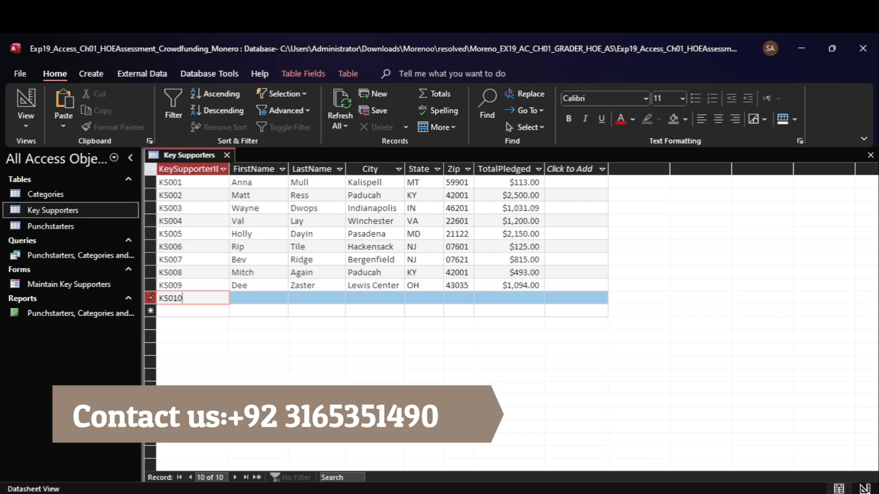
{"action": "left_click", "coordinate": [632, 472]}
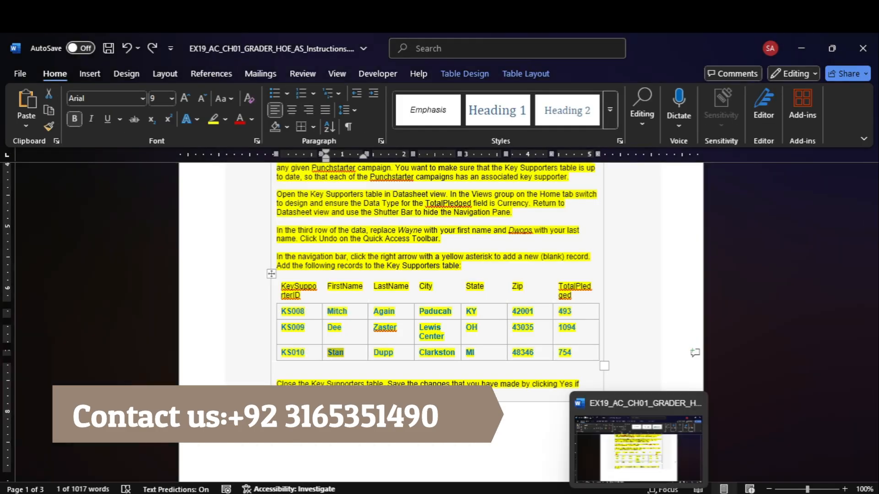
{"action": "mouse_move", "coordinate": [665, 489]}
{"action": "left_click", "coordinate": [655, 452]}
{"action": "type", "text": "Stan"}
Fill the third new record's LastName with the value from Word and set its City to Clarkston.
{"action": "mouse_move", "coordinate": [633, 489]}
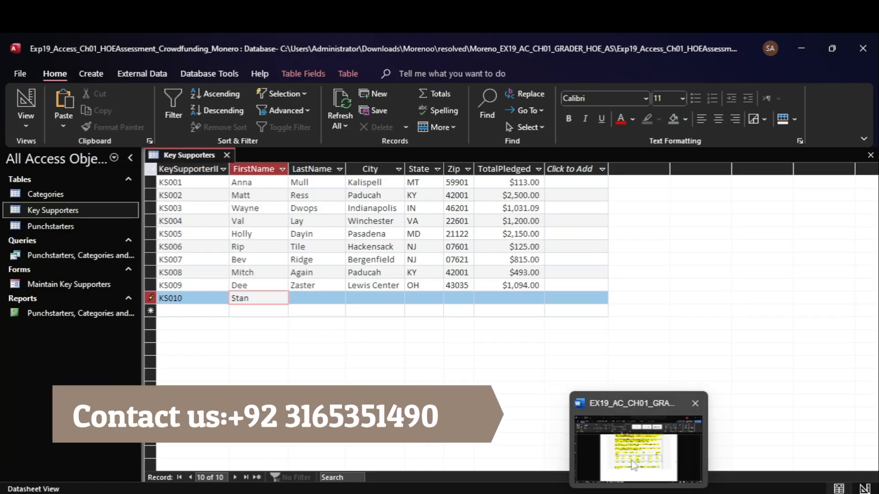
{"action": "left_click", "coordinate": [627, 415]}
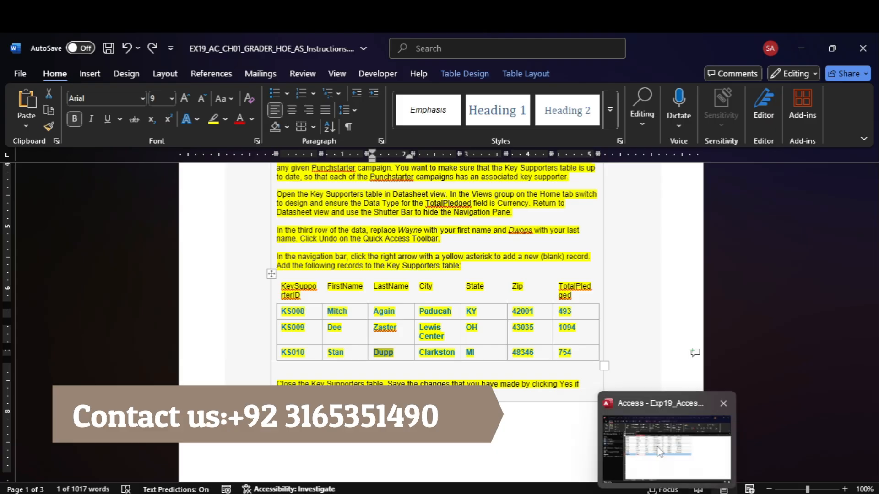
{"action": "left_click", "coordinate": [658, 447]}
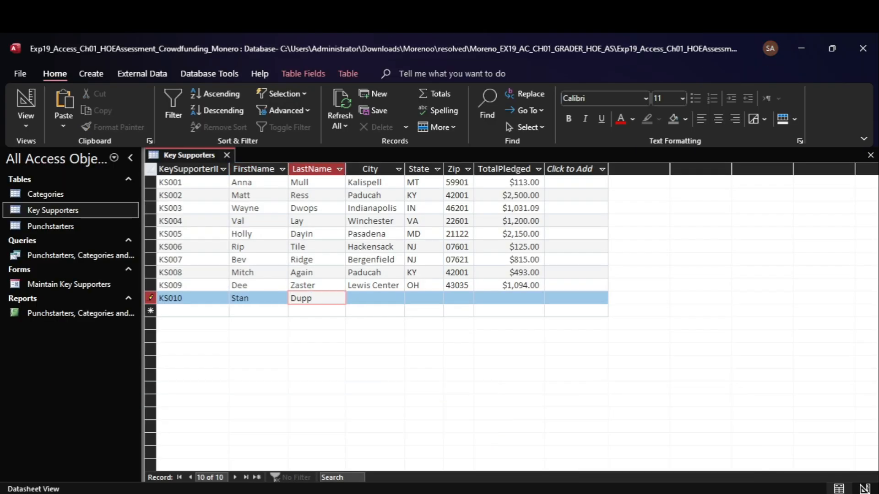
{"action": "mouse_move", "coordinate": [634, 489]}
{"action": "left_click", "coordinate": [631, 444]}
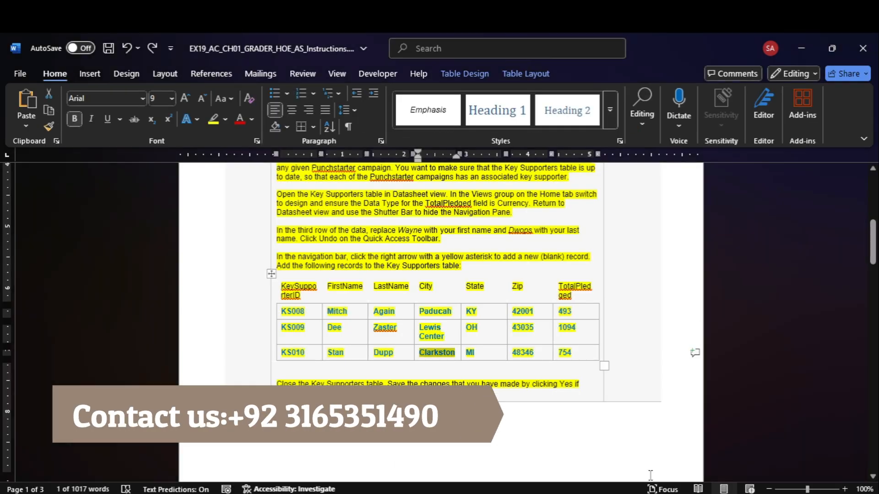
{"action": "left_click", "coordinate": [651, 427]}
{"action": "type", "text": "Clarkston"}
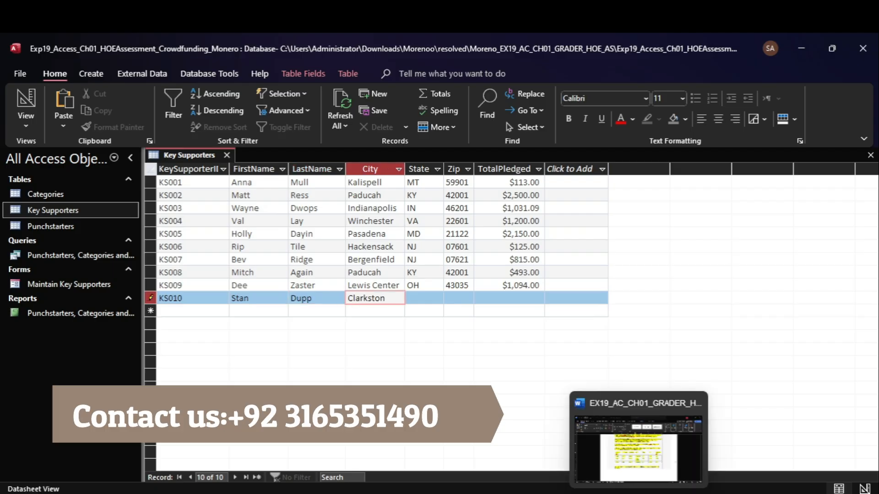
Set the third new record's State to MI and copy its zip code from Word into the Access record.
{"action": "left_click", "coordinate": [634, 440]}
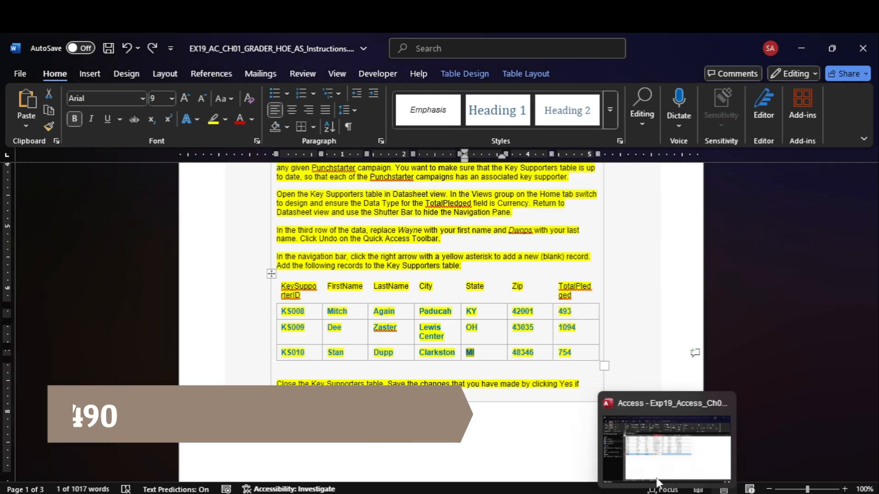
{"action": "left_click", "coordinate": [651, 456]}
{"action": "type", "text": "MI"}
{"action": "left_click", "coordinate": [629, 429]}
{"action": "key", "text": "Tab"}
{"action": "key", "text": "ctrl+c"}
{"action": "left_click", "coordinate": [657, 453]}
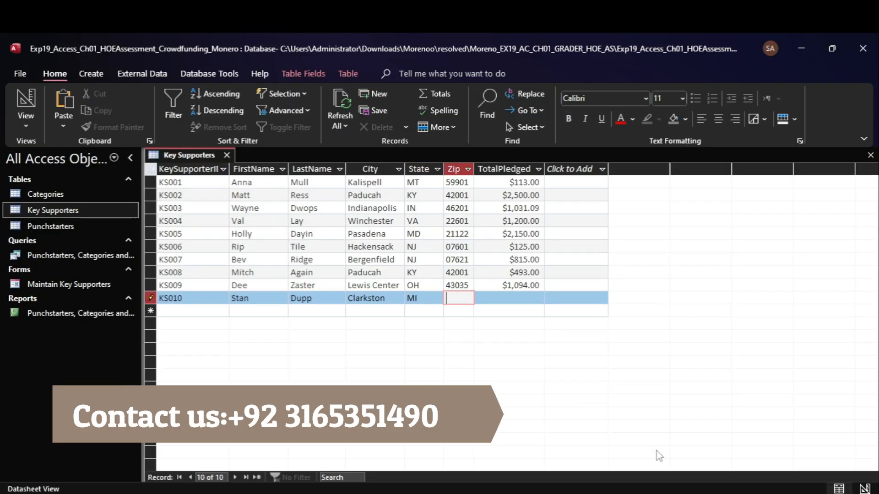
{"action": "key", "text": "ctrl+v"}
Set the third new record's TotalPledged to 754, copied from Word, and close the Key Supporters table.
{"action": "left_click", "coordinate": [630, 419]}
{"action": "key", "text": "Tab"}
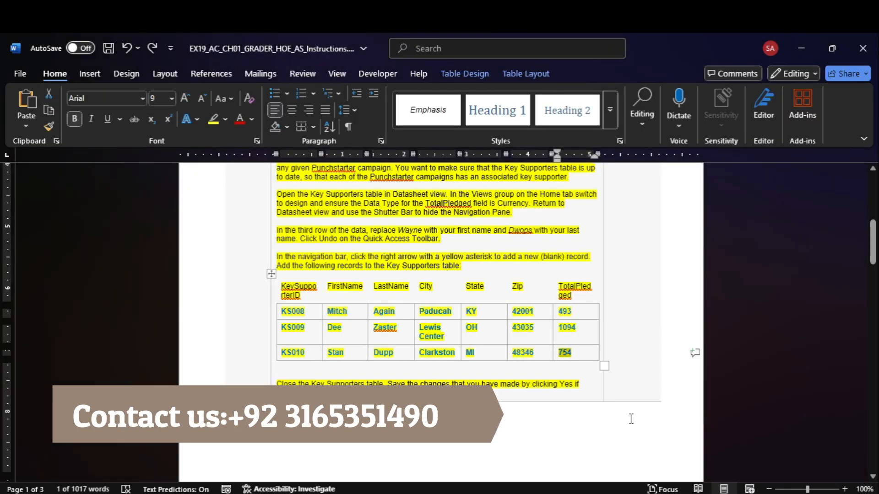
{"action": "key", "text": "ctrl+c"}
{"action": "left_click", "coordinate": [652, 439]}
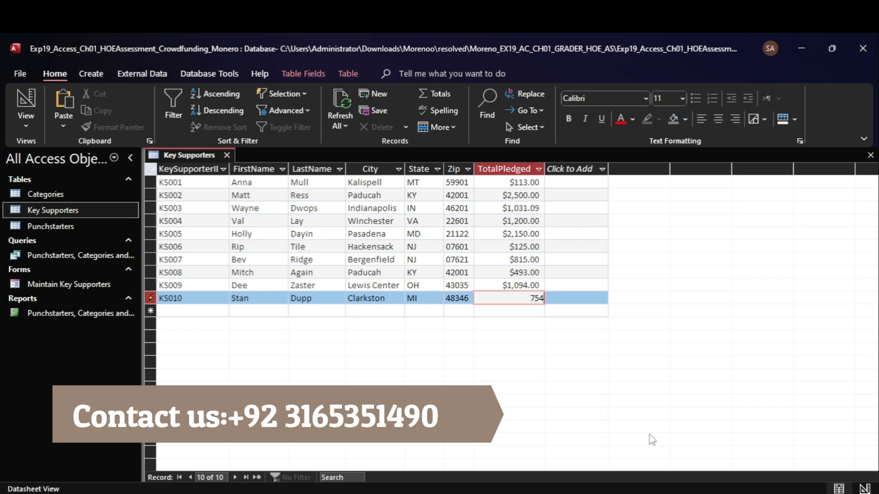
{"action": "left_click", "coordinate": [227, 155]}
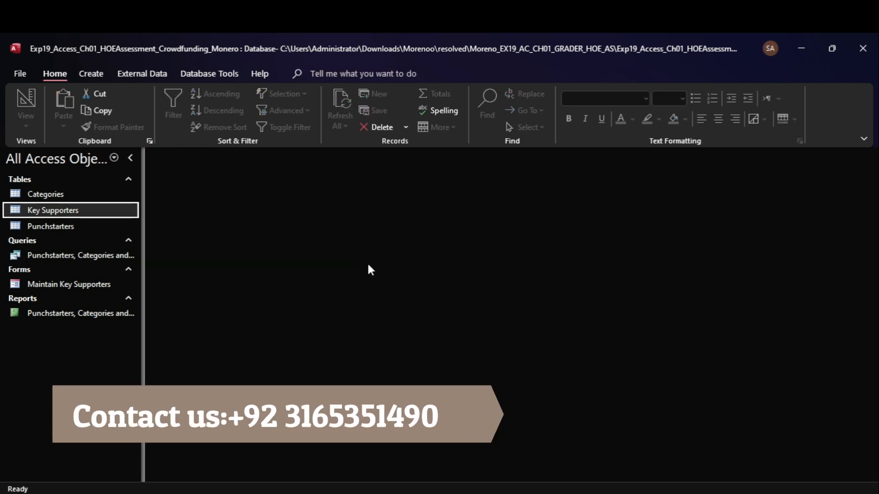
Reopen the Key Supporters table to check the added records and close it again.
{"action": "right_click", "coordinate": [101, 205]}
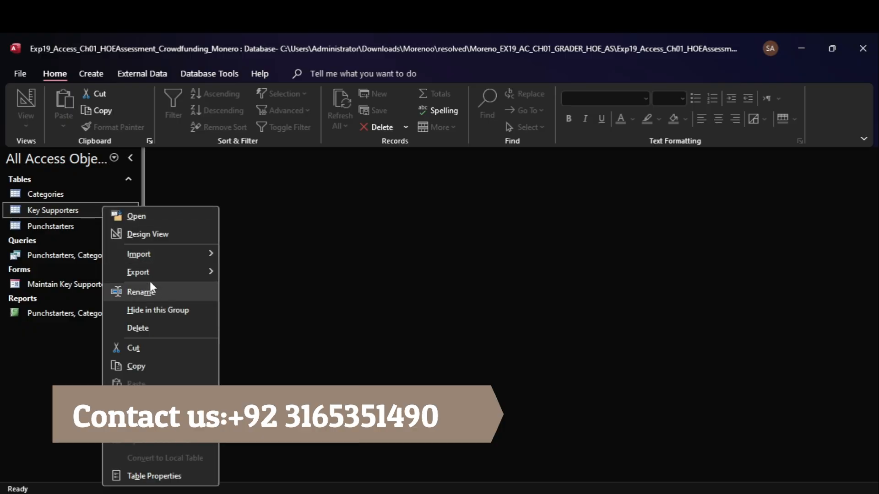
{"action": "left_click", "coordinate": [137, 215]}
{"action": "right_click", "coordinate": [189, 157]}
{"action": "left_click", "coordinate": [188, 157]}
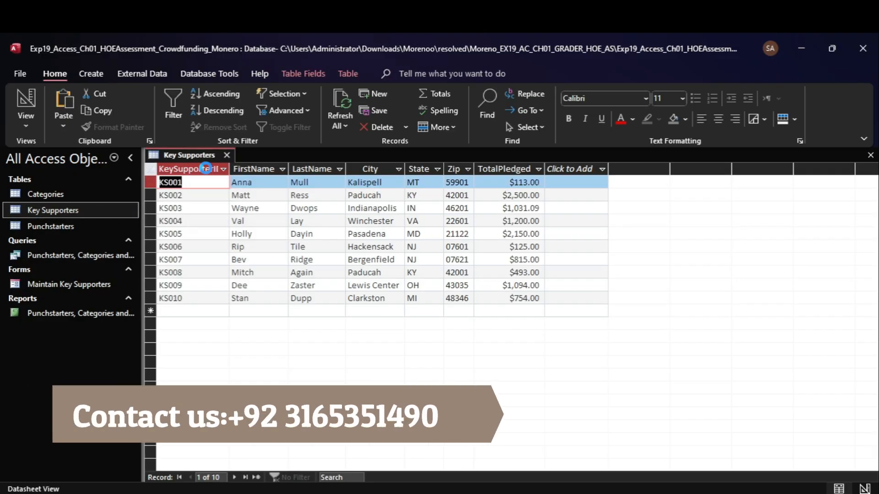
{"action": "left_click", "coordinate": [227, 154]}
Switch to the Word instructions and highlight the whole step 3 instruction text in yellow.
{"action": "mouse_move", "coordinate": [639, 492]}
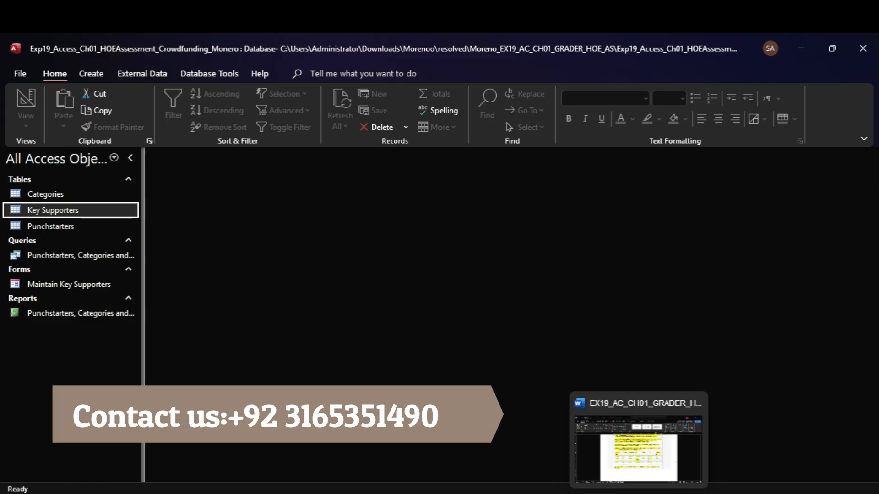
{"action": "left_click", "coordinate": [641, 442]}
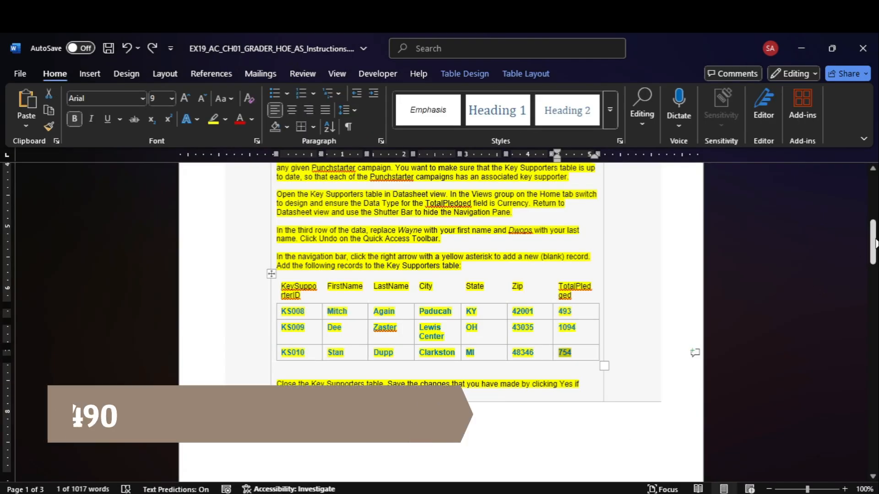
{"action": "left_click_drag", "start_coordinate": [796, 242], "coordinate": [797, 305]}
{"action": "left_click", "coordinate": [271, 219]}
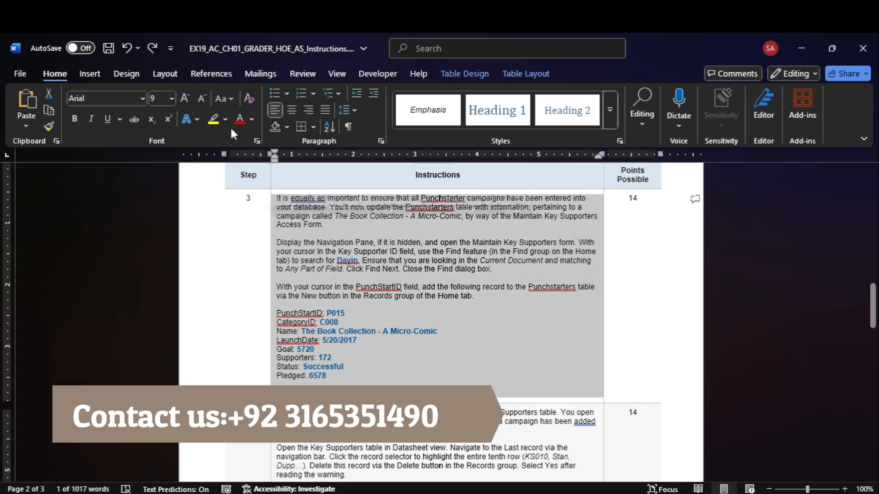
{"action": "left_click", "coordinate": [214, 123]}
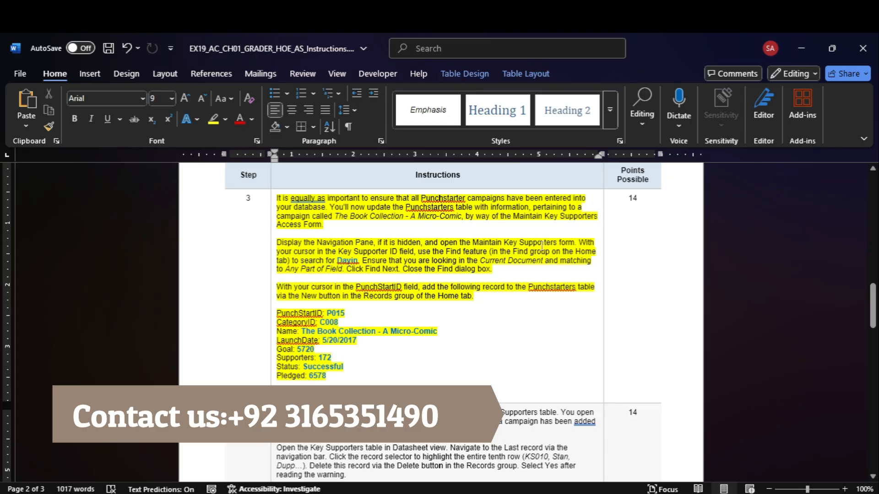
Open the Maintain Key Supporters form in Access and search its records for the supporter's last name copied from step 3 in Word.
{"action": "left_click", "coordinate": [656, 437]}
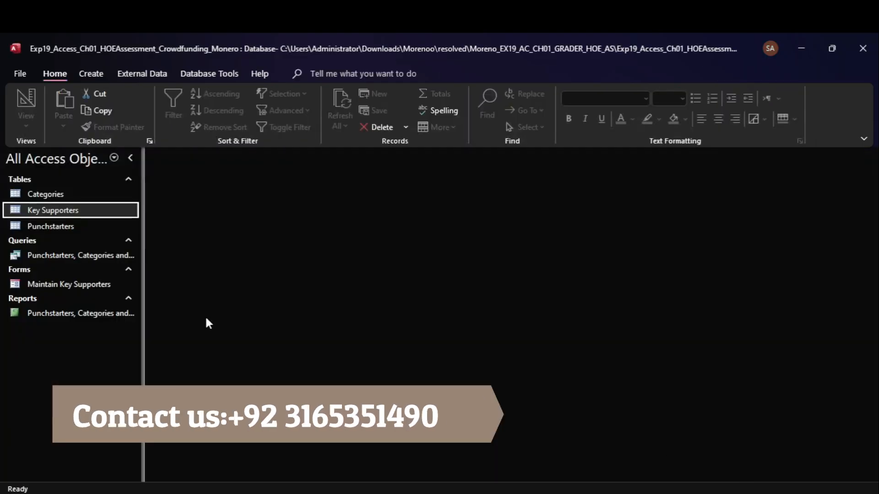
{"action": "double_click", "coordinate": [59, 285]}
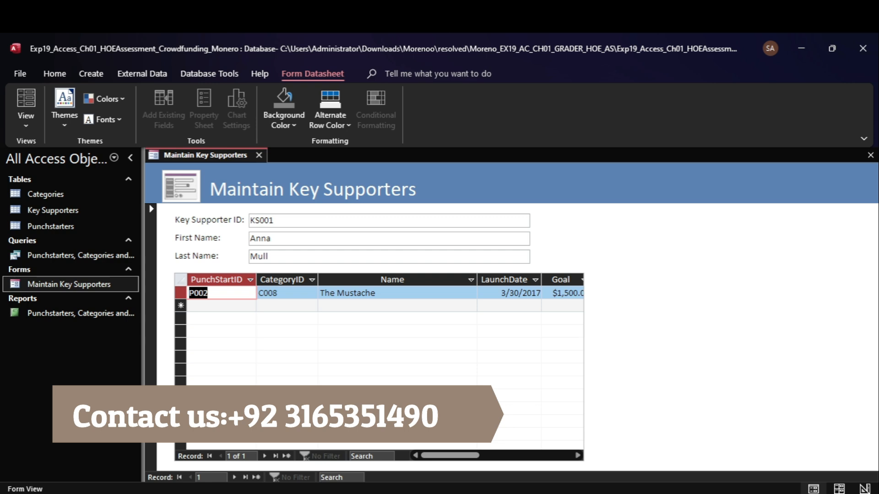
{"action": "left_click", "coordinate": [590, 423]}
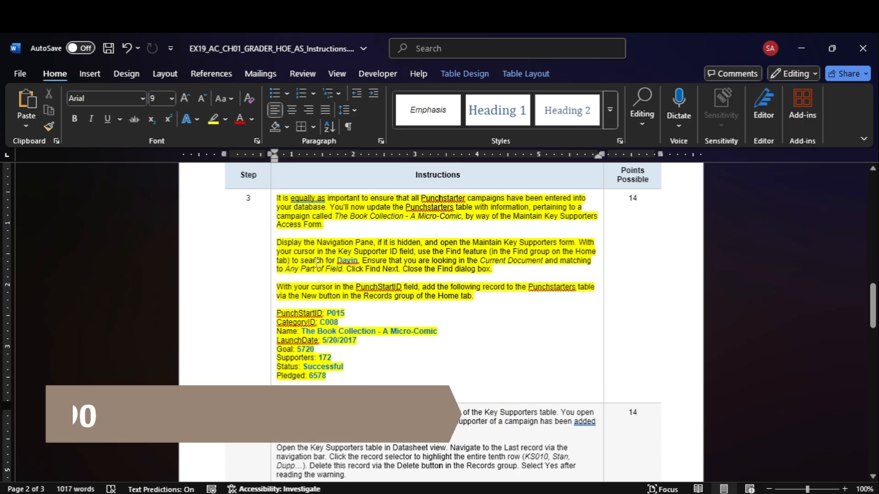
{"action": "key", "text": "ctrl+v"}
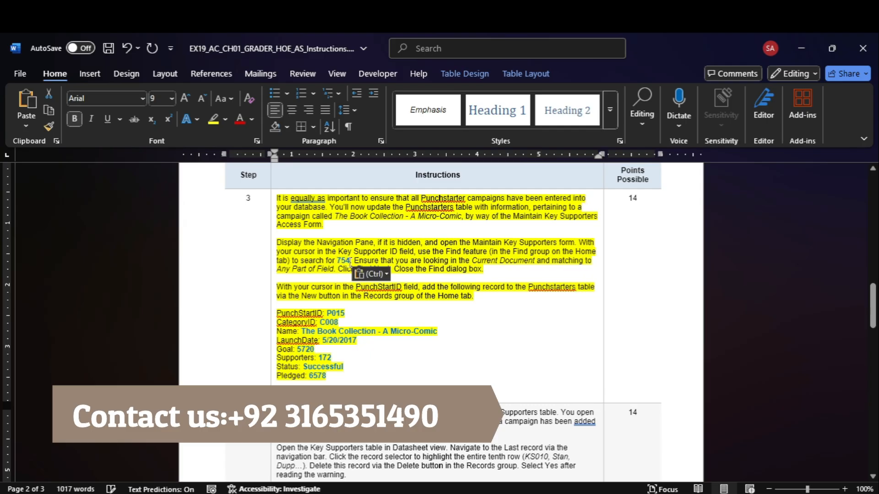
{"action": "key", "text": "ctrl+z"}
{"action": "mouse_move", "coordinate": [666, 493]}
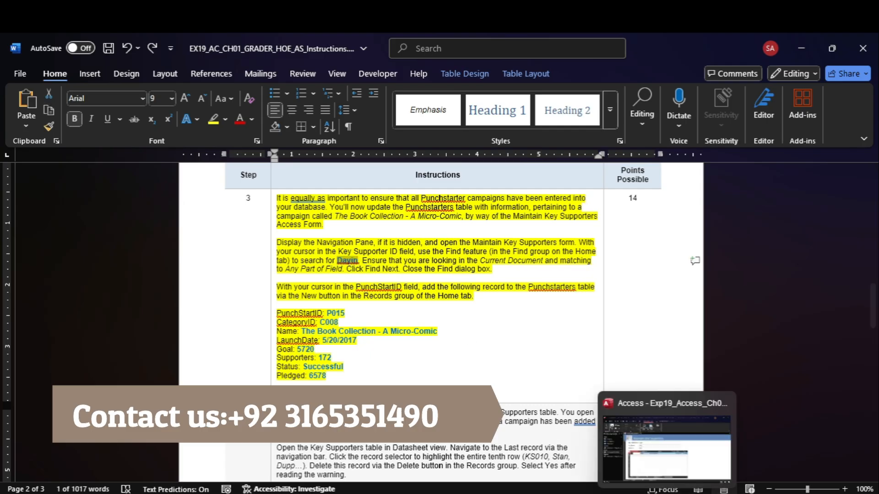
{"action": "left_click", "coordinate": [659, 461]}
{"action": "left_click", "coordinate": [342, 478]}
{"action": "type", "text": "Dayin"}
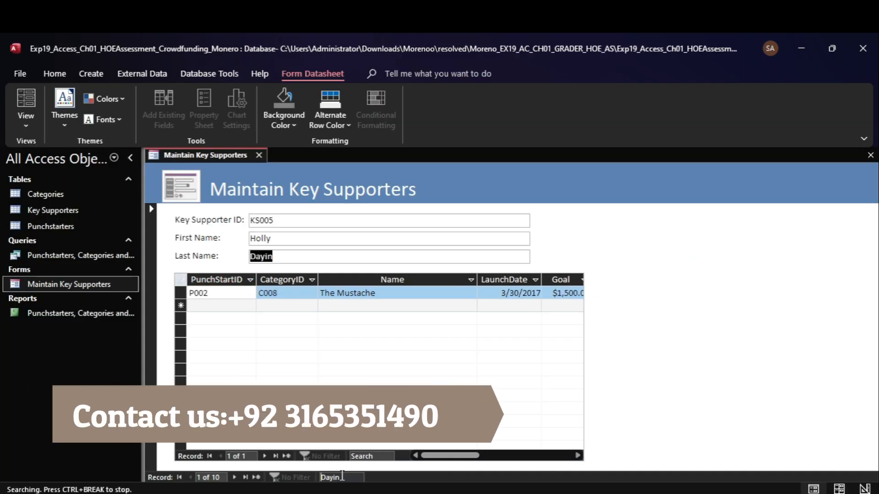
Reread the step 3 search instructions in Word and repeat the Find search in the Access form across the current document, matching any part of field.
{"action": "mouse_move", "coordinate": [666, 493]}
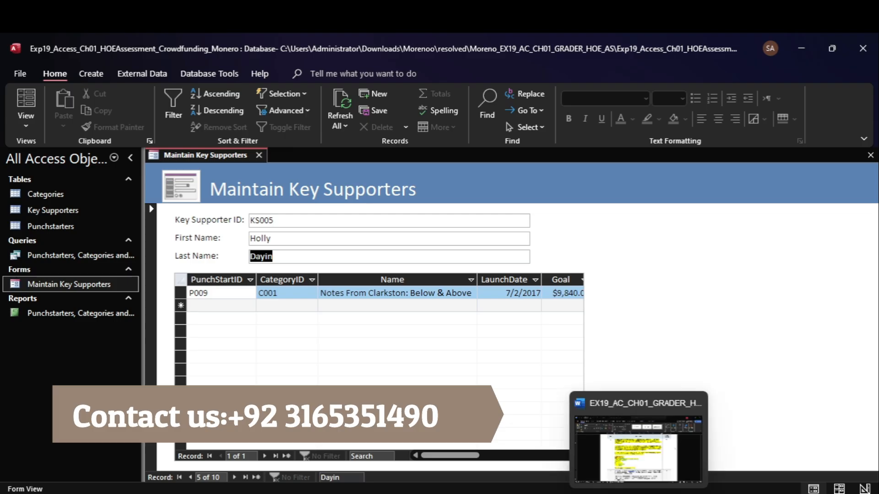
{"action": "left_click", "coordinate": [604, 457]}
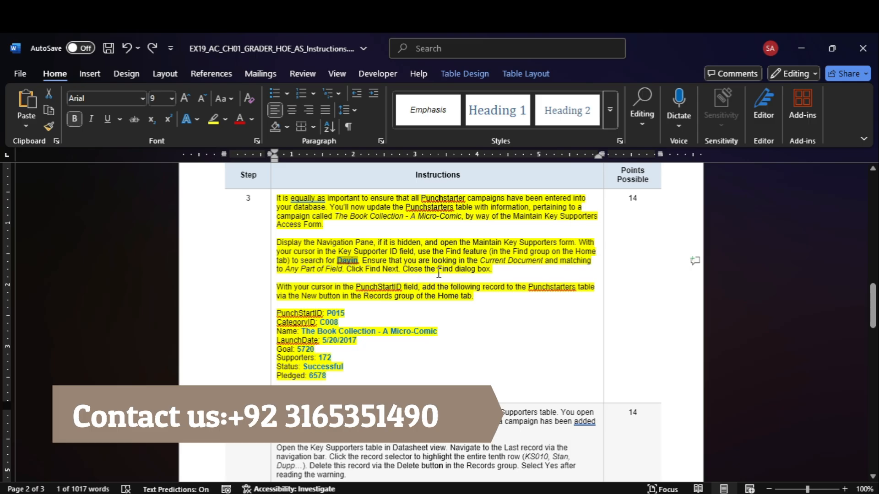
{"action": "mouse_move", "coordinate": [666, 493]}
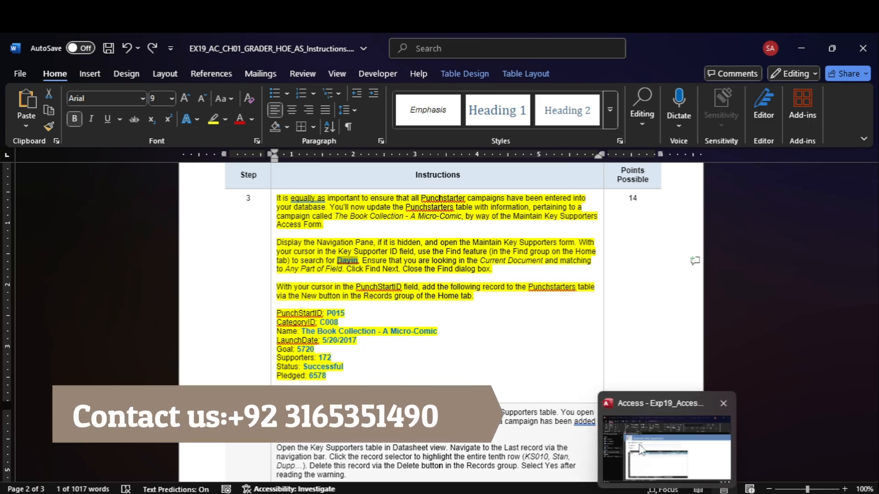
{"action": "left_click", "coordinate": [640, 450]}
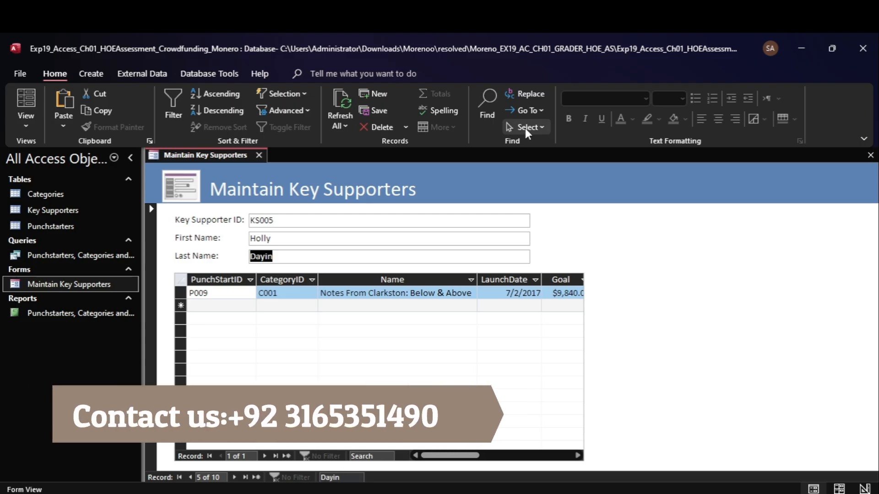
{"action": "left_click", "coordinate": [480, 106]}
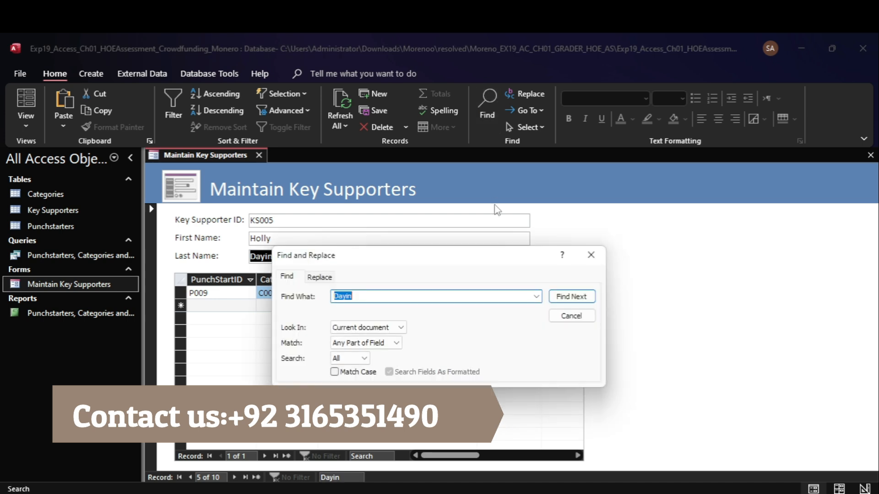
{"action": "left_click", "coordinate": [575, 298]}
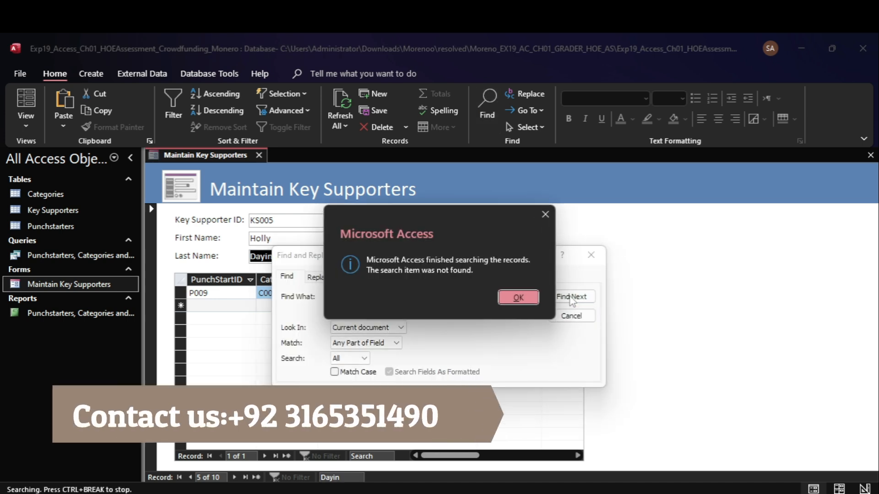
{"action": "left_click", "coordinate": [517, 295]}
{"action": "left_click", "coordinate": [572, 316]}
Start a new campaign record in the form's Punchstarters subform with PunchStartID P015, copied from step 3 in Word.
{"action": "mouse_move", "coordinate": [638, 493]}
{"action": "left_click", "coordinate": [614, 428]}
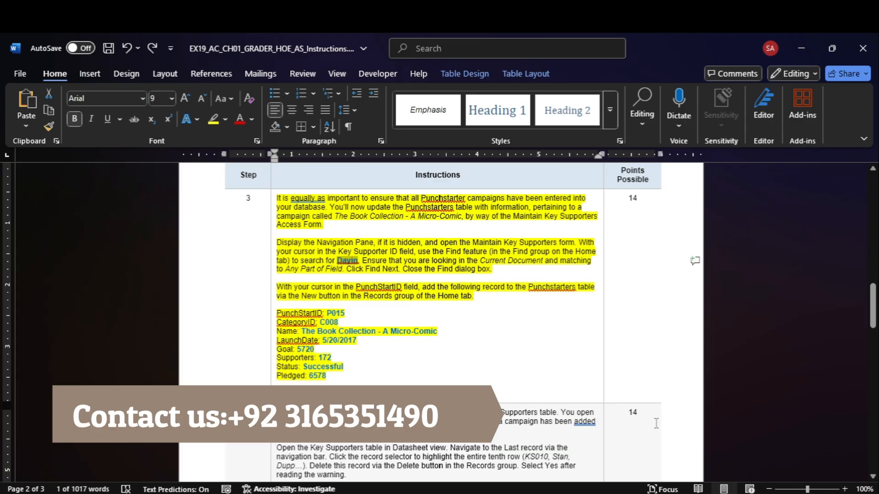
{"action": "left_click", "coordinate": [663, 457]}
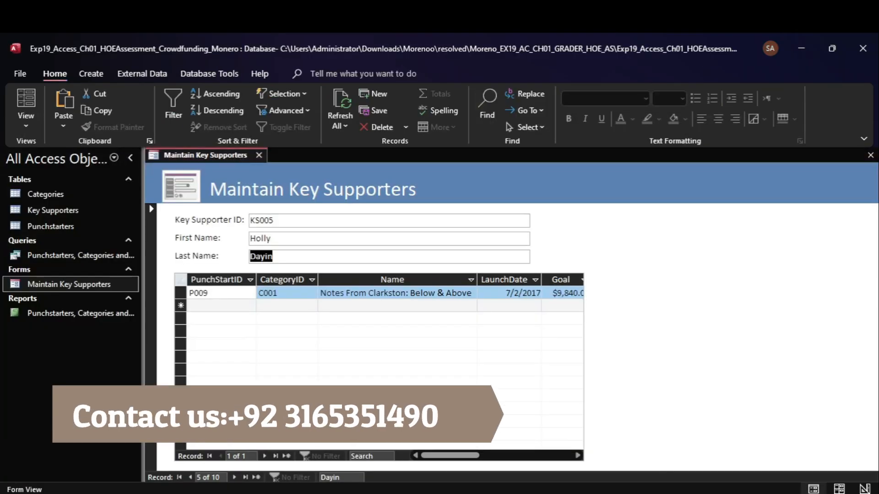
{"action": "left_click", "coordinate": [233, 304]}
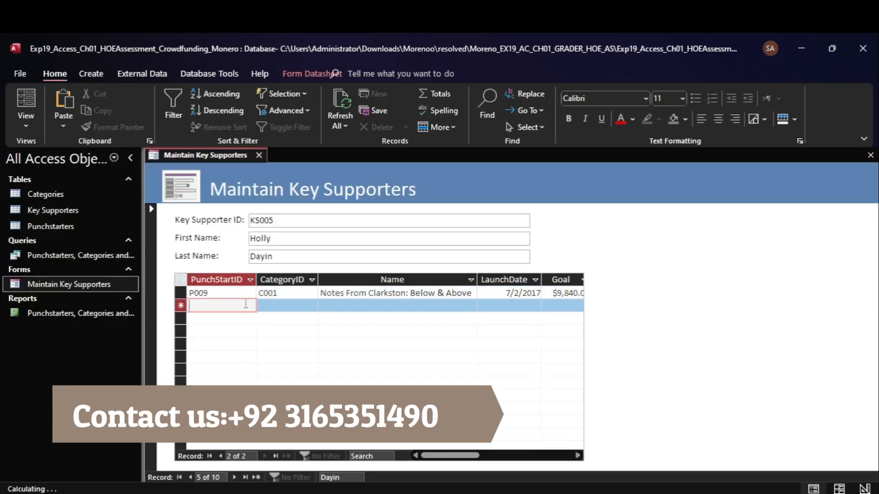
{"action": "left_click", "coordinate": [641, 453]}
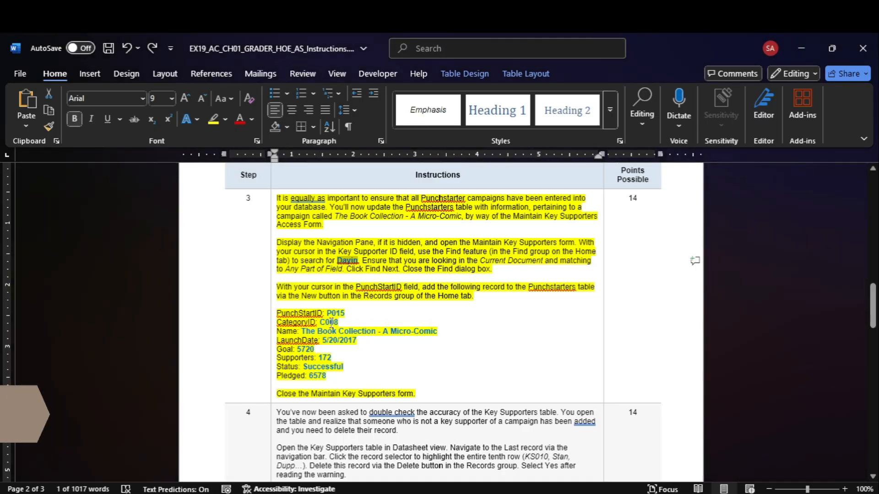
{"action": "double_click", "coordinate": [332, 313]}
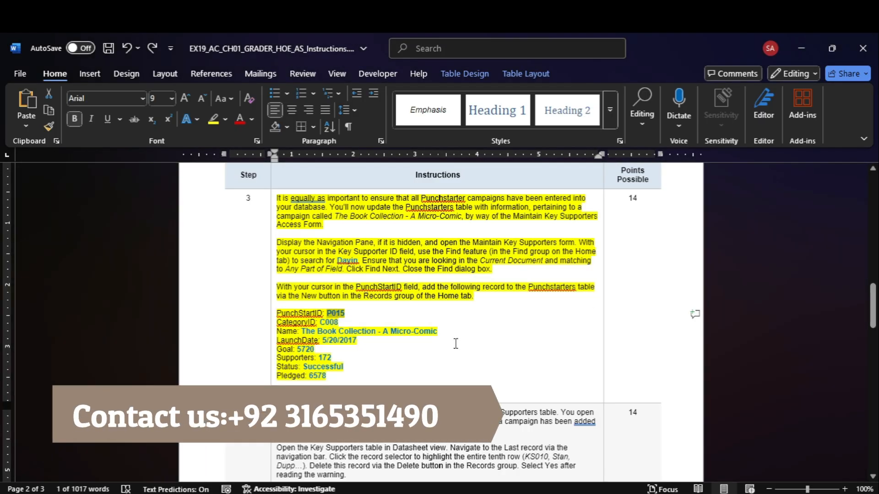
{"action": "left_click", "coordinate": [631, 421]}
{"action": "key", "text": "ctrl+v"}
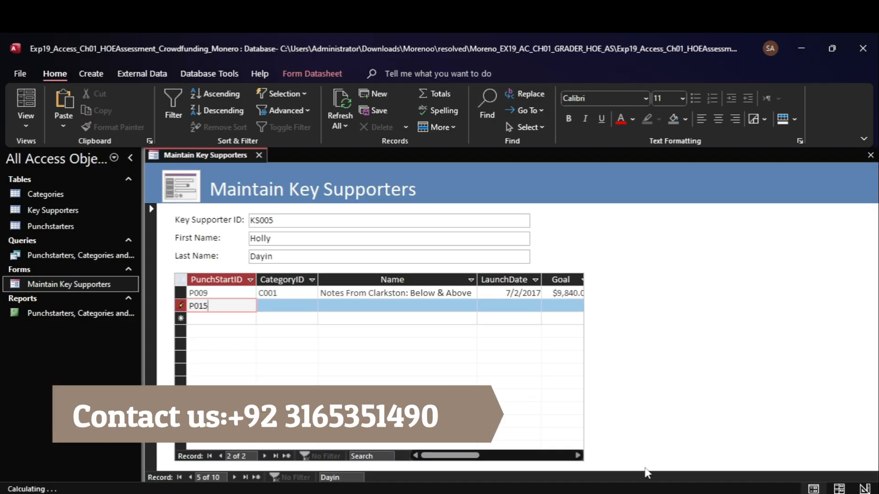
Set the new campaign record's CategoryID to C008, copied from Word, and return to the step 3 instructions with their text intact.
{"action": "left_click", "coordinate": [630, 446]}
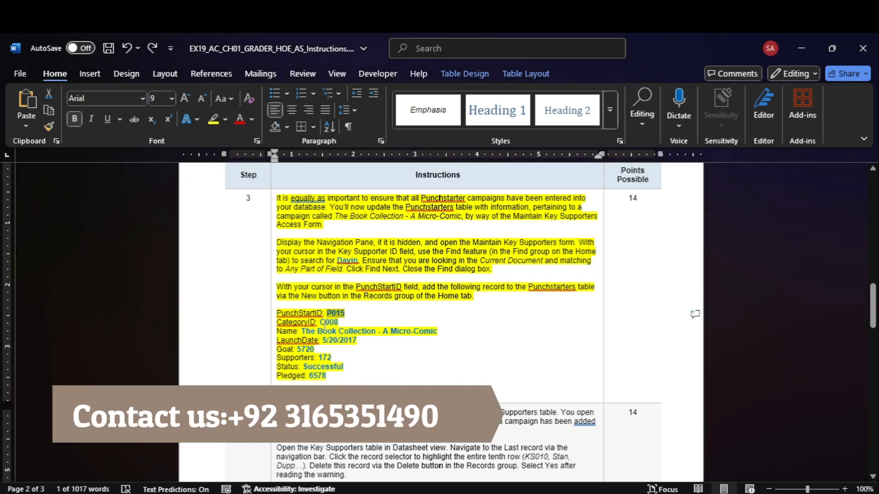
{"action": "double_click", "coordinate": [328, 323]}
{"action": "key", "text": "ctrl+c"}
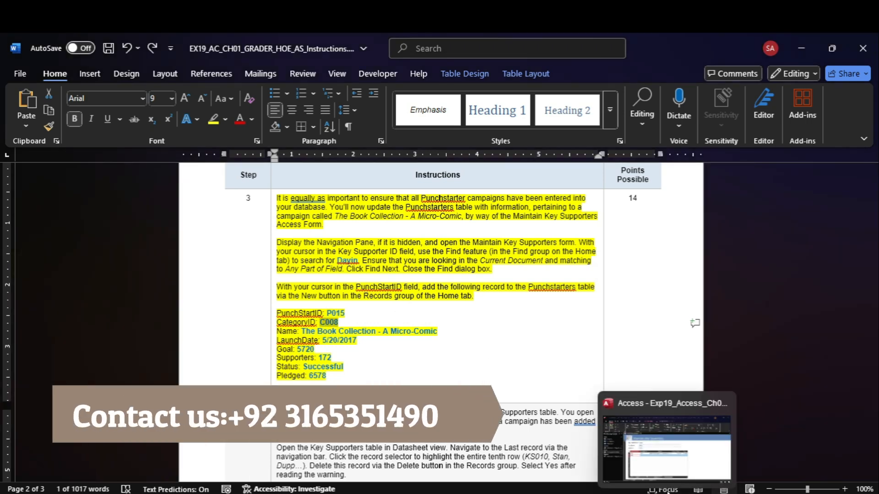
{"action": "left_click", "coordinate": [659, 455]}
{"action": "key", "text": "Tab"}
{"action": "key", "text": "ctrl+v"}
{"action": "left_click", "coordinate": [628, 449]}
{"action": "key", "text": "Delete"}
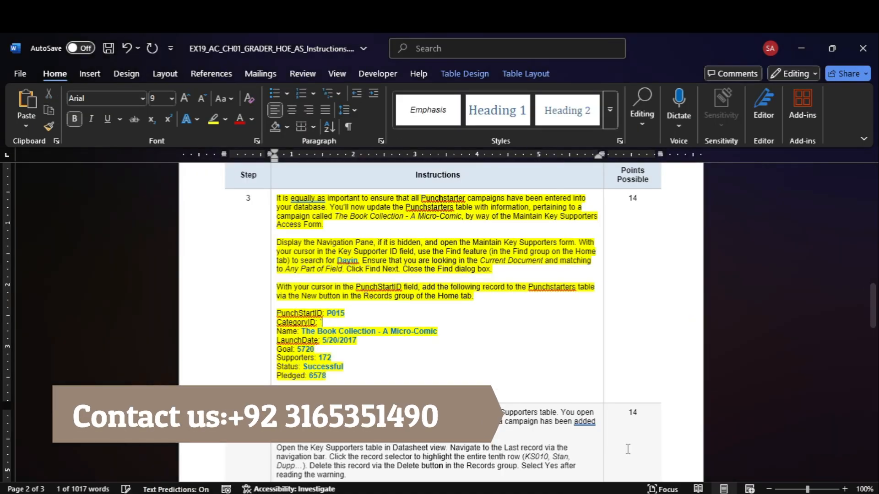
{"action": "key", "text": "ctrl+z"}
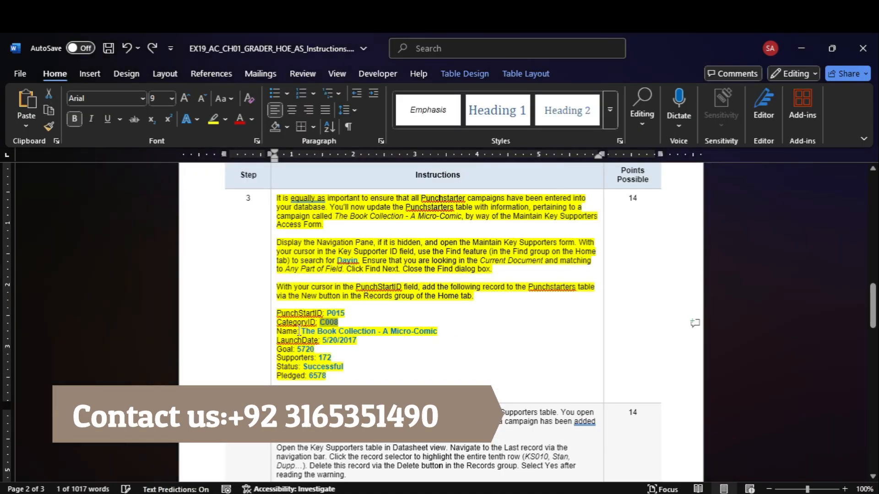
Copy the campaign name The Book Collection - A Micro-Comic from Word into the new record's Name field in Access.
{"action": "left_click_drag", "start_coordinate": [302, 331], "coordinate": [439, 332]}
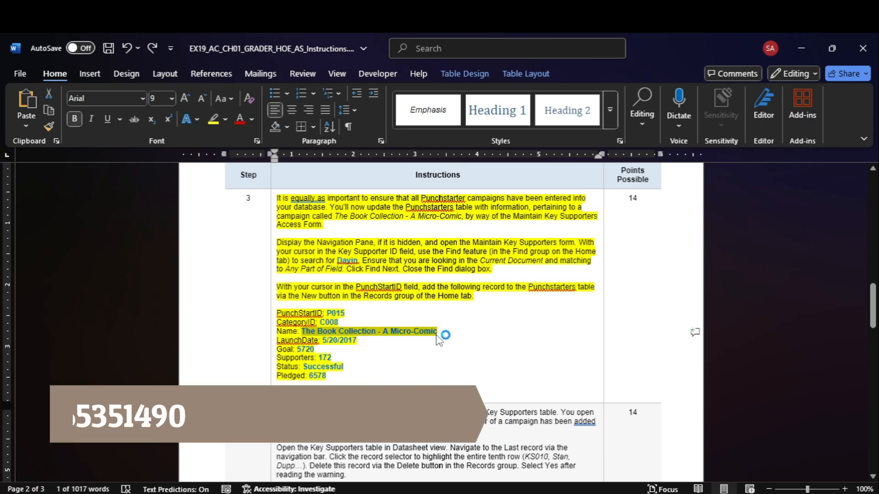
{"action": "key", "text": "ctrl+c"}
{"action": "left_click", "coordinate": [658, 444]}
{"action": "key", "text": "Tab"}
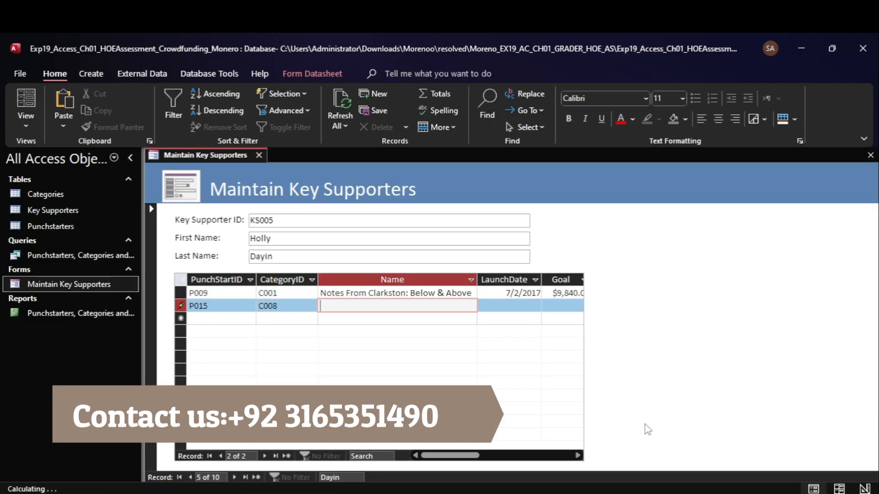
{"action": "key", "text": "ctrl+v"}
Set the new record's LaunchDate to 5/20/2017 and its Goal to 5720, both copied from the Word instructions.
{"action": "left_click", "coordinate": [624, 446]}
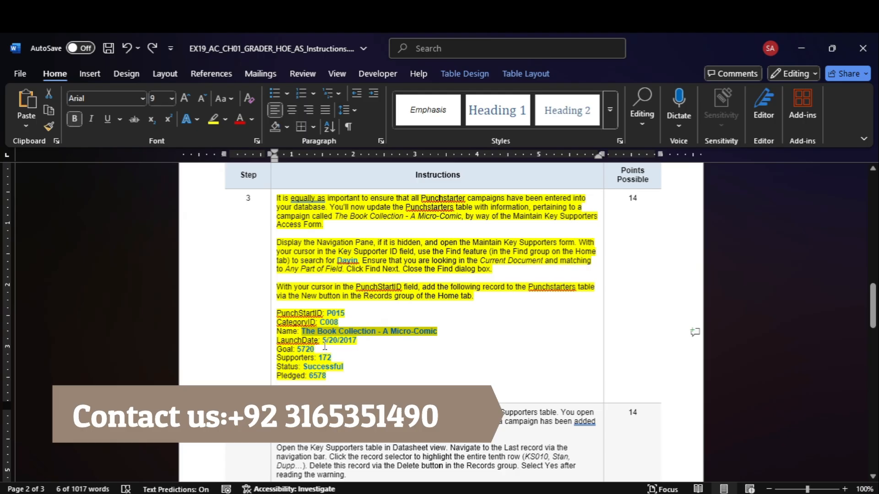
{"action": "left_click_drag", "start_coordinate": [323, 341], "coordinate": [356, 340]}
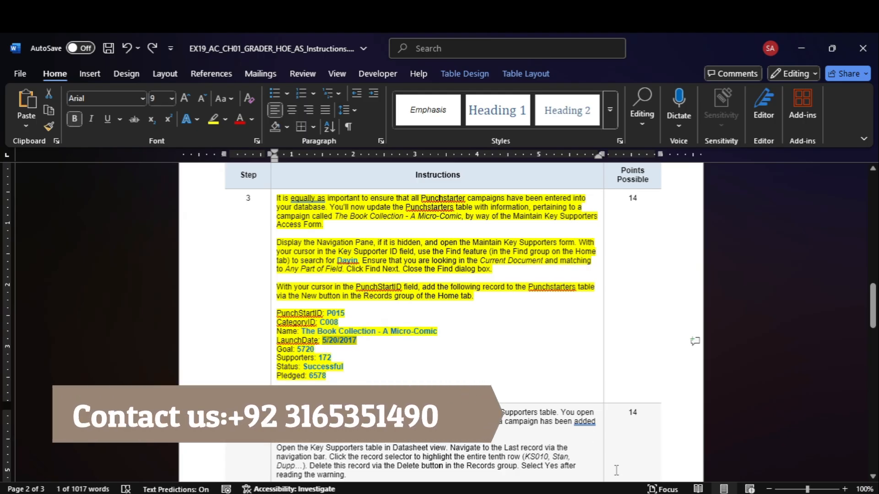
{"action": "key", "text": "ctrl+c"}
{"action": "left_click", "coordinate": [650, 455]}
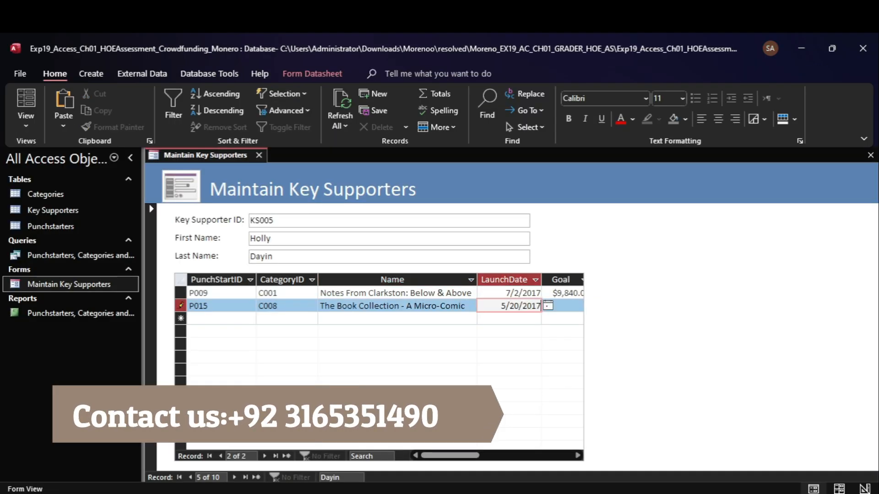
{"action": "left_click", "coordinate": [634, 446]}
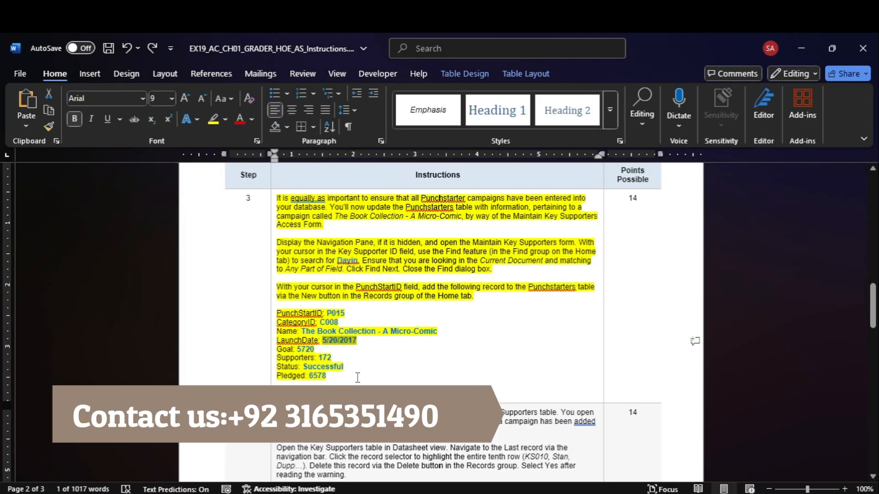
{"action": "double_click", "coordinate": [306, 349]}
{"action": "key", "text": "ctrl+c"}
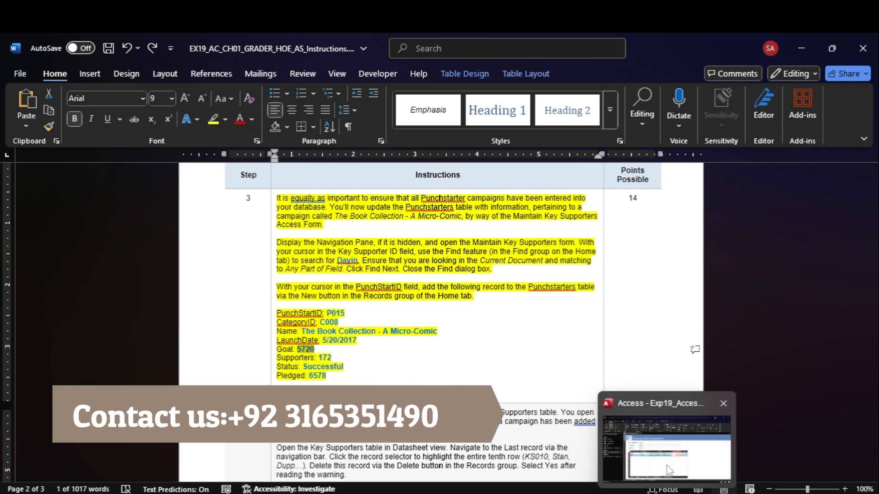
{"action": "left_click", "coordinate": [667, 460]}
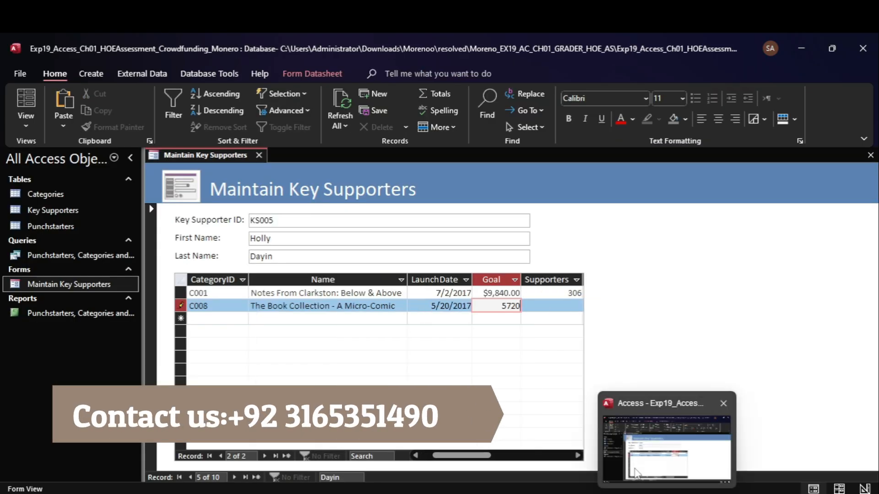
Set the new record's Supporters to 172 and its Status to Successful, as given in the Word instructions.
{"action": "mouse_move", "coordinate": [638, 486]}
{"action": "left_click", "coordinate": [637, 449]}
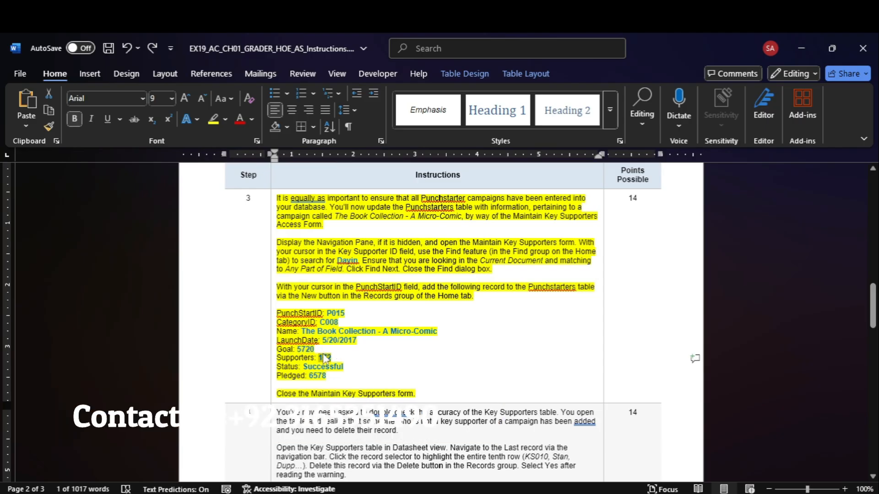
{"action": "left_click", "coordinate": [647, 458]}
{"action": "key", "text": "Tab"}
{"action": "type", "text": "172"}
{"action": "left_click", "coordinate": [638, 475]}
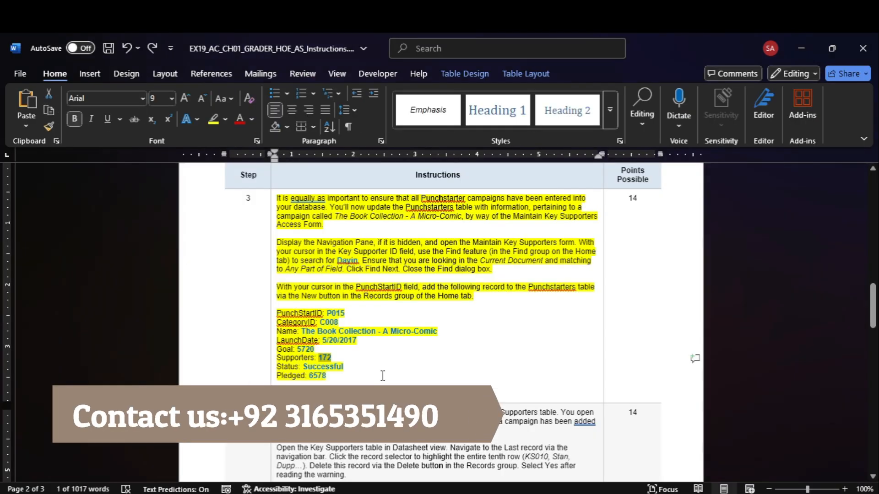
{"action": "double_click", "coordinate": [323, 367]}
{"action": "mouse_move", "coordinate": [645, 487]}
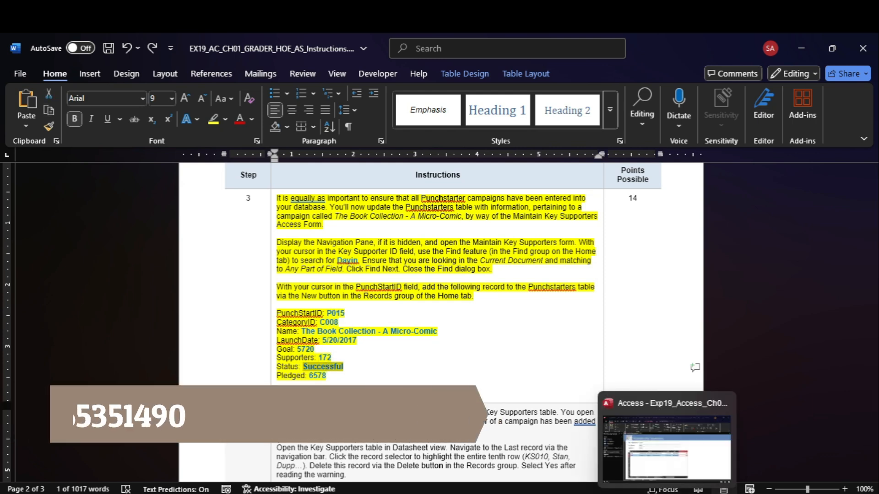
{"action": "left_click", "coordinate": [651, 459]}
{"action": "key", "text": "ctrl+v"}
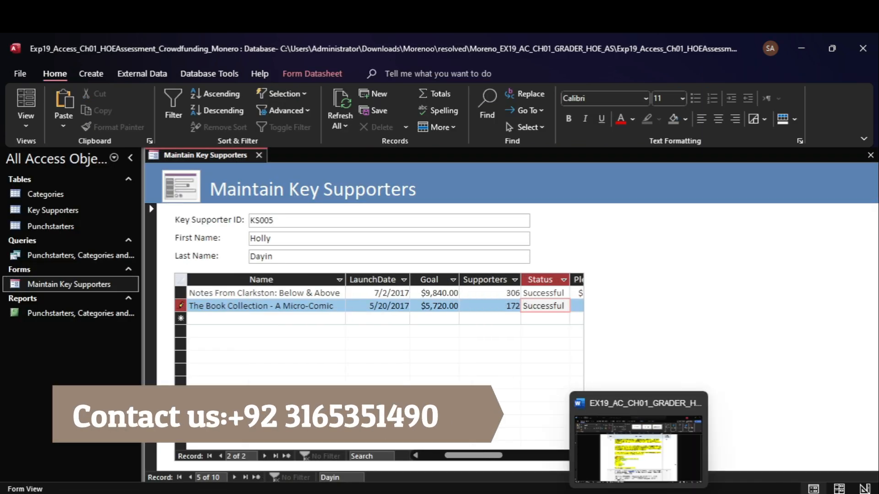
Set the new record's Pledged amount to 6578, copied from the step 3 instructions in Word.
{"action": "left_click", "coordinate": [604, 429]}
{"action": "double_click", "coordinate": [316, 376]}
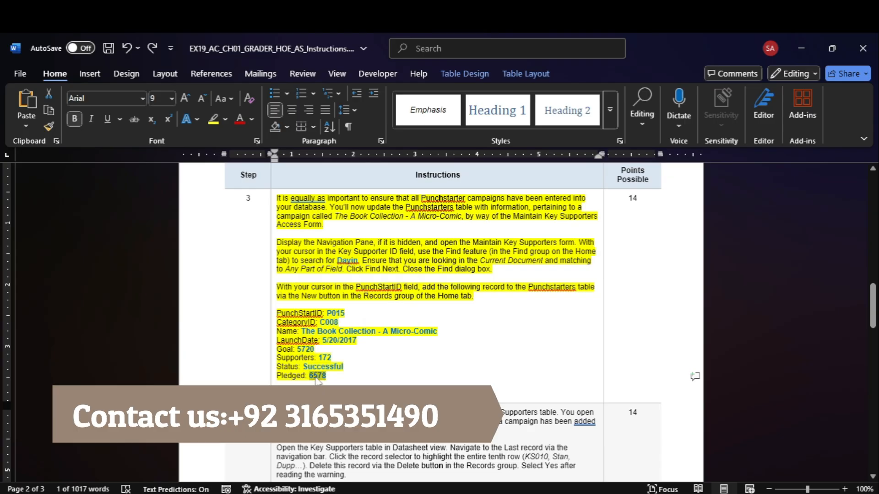
{"action": "mouse_move", "coordinate": [660, 491]}
{"action": "left_click", "coordinate": [647, 455]}
{"action": "key", "text": "ctrl+v"}
Switch to the Word instructions and highlight the whole step 4 instruction text in yellow.
{"action": "left_click", "coordinate": [624, 451]}
{"action": "mouse_move", "coordinate": [873, 305]}
{"action": "left_mouse_down"}
{"action": "mouse_move", "coordinate": [873, 396]}
{"action": "mouse_move", "coordinate": [870, 306]}
{"action": "left_mouse_up"}
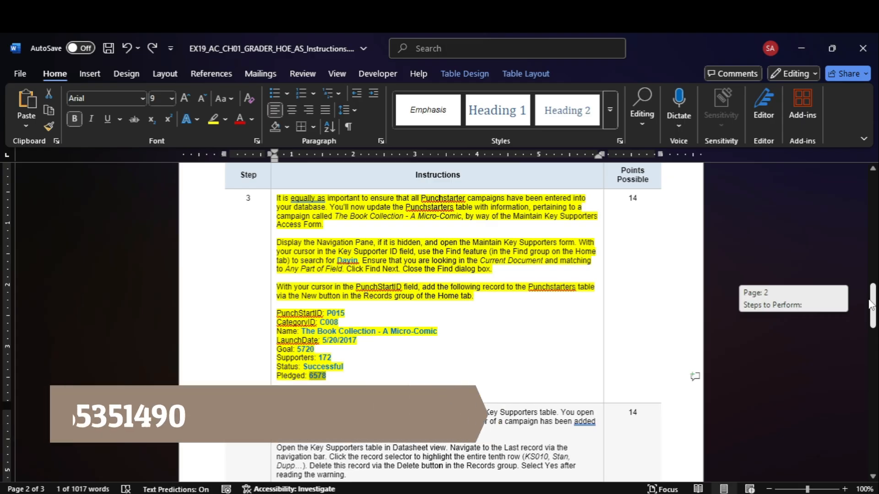
{"action": "left_click_drag", "start_coordinate": [871, 304], "coordinate": [872, 329]}
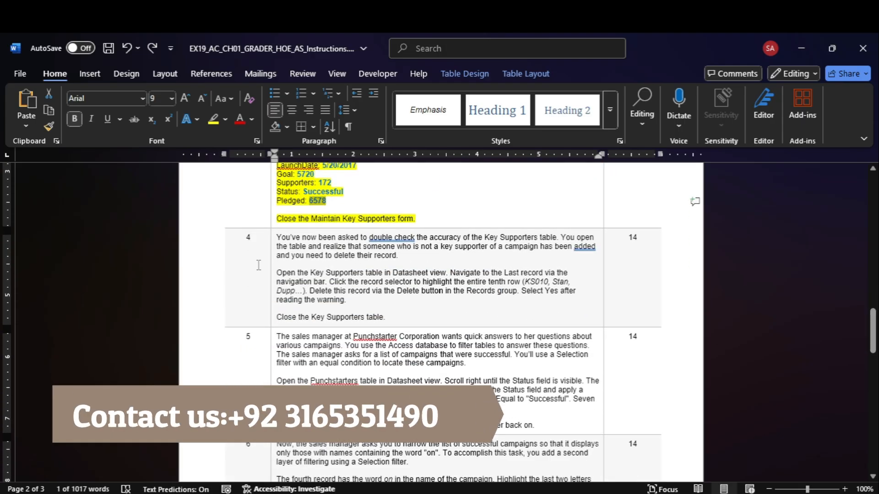
{"action": "left_click", "coordinate": [272, 256]}
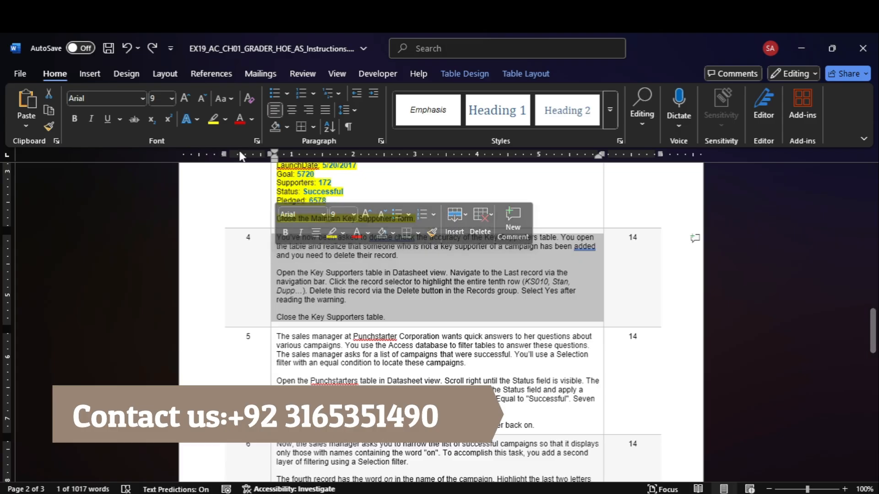
{"action": "left_click", "coordinate": [214, 120]}
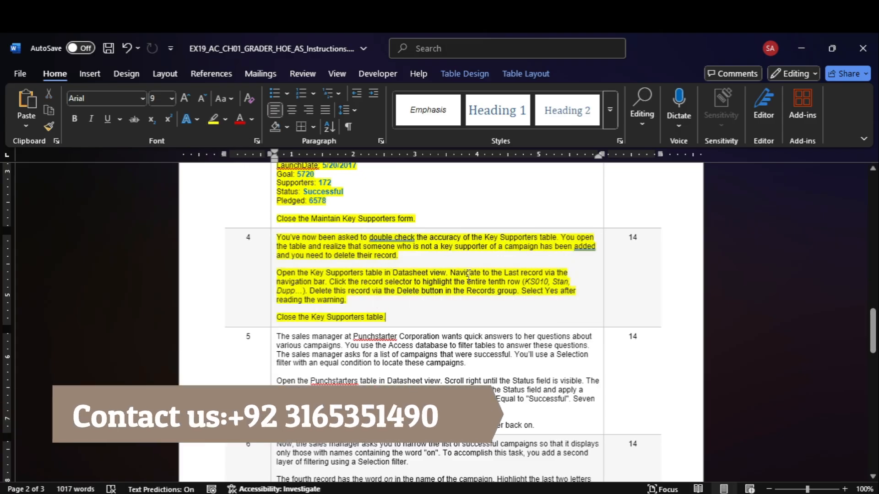
Return to Access and close the Maintain Key Supporters form.
{"action": "mouse_move", "coordinate": [666, 493]}
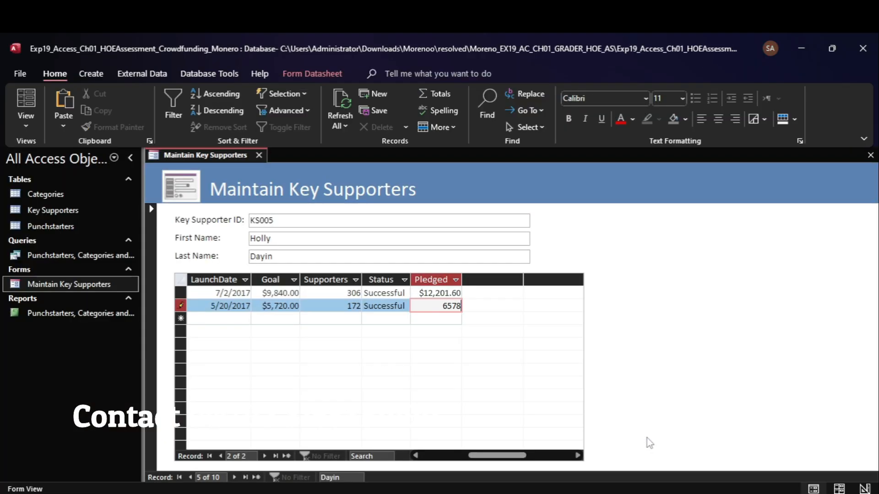
{"action": "left_click", "coordinate": [666, 446]}
{"action": "right_click", "coordinate": [240, 160]}
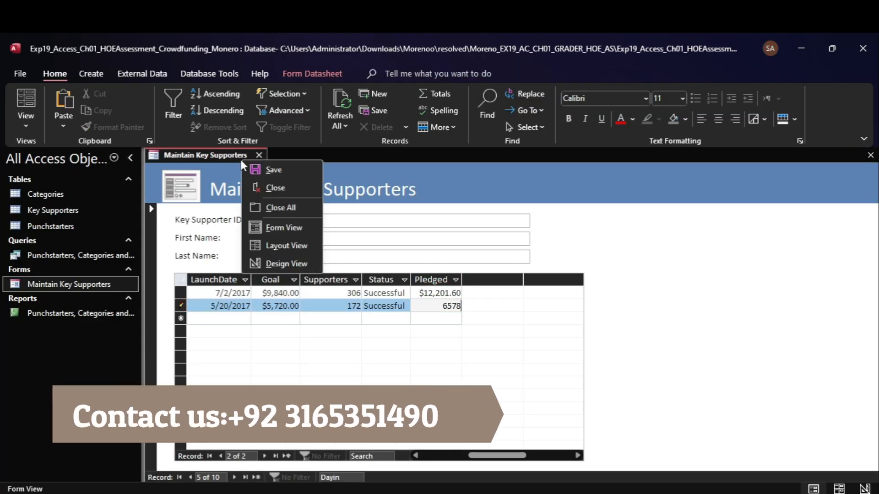